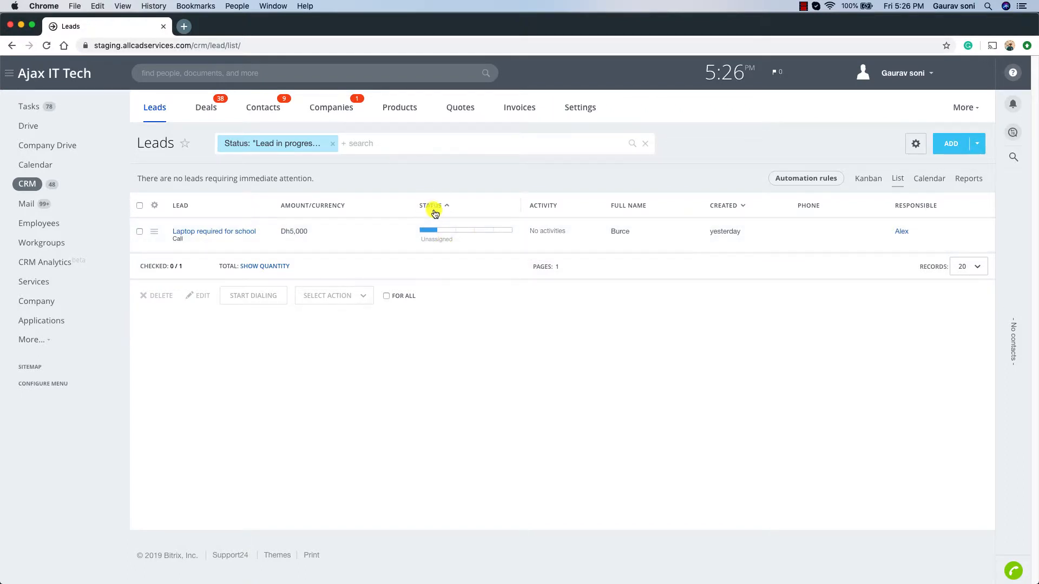
# Step: Open the CRM settings in a new tab and display the lead statuses under Statuses and Dropdowns
pyautogui.moveTo(422, 241); pyautogui.dragTo(449, 233)
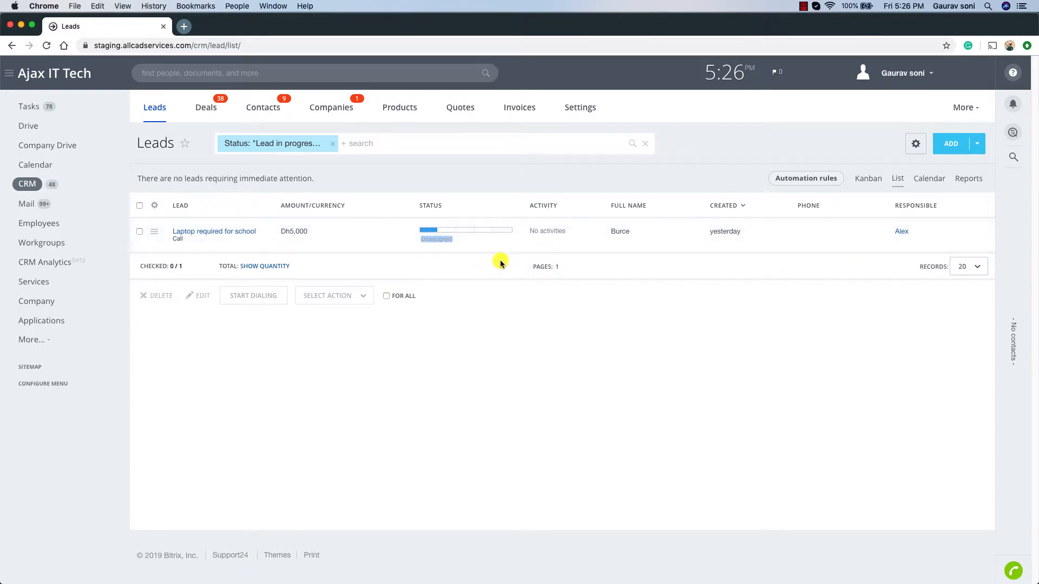
pyautogui.click(524, 173)
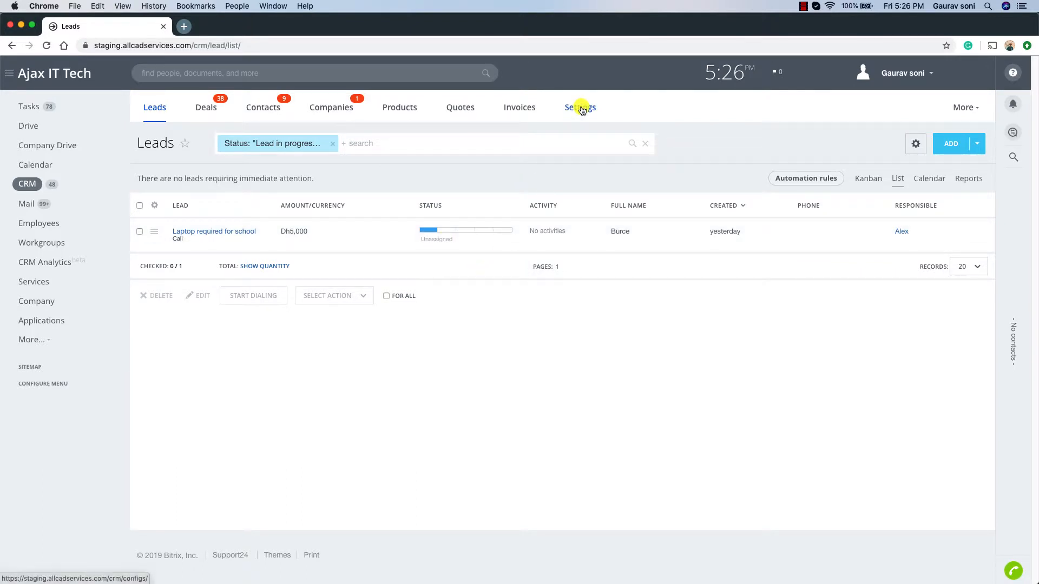
pyautogui.keyDown('super'); pyautogui.click(581, 109); pyautogui.keyUp('super')
pyautogui.click(242, 29)
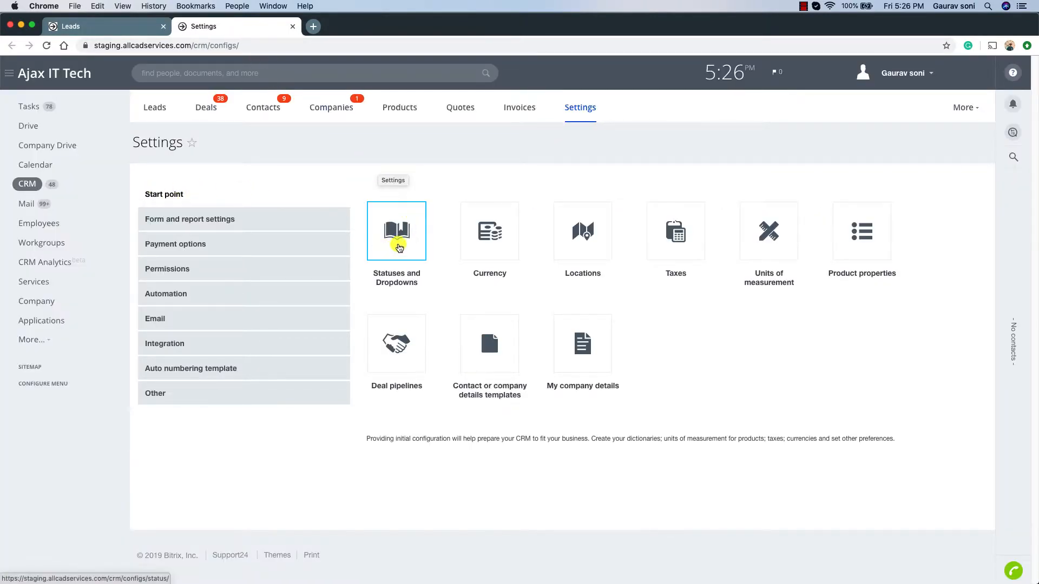
pyautogui.click(404, 237)
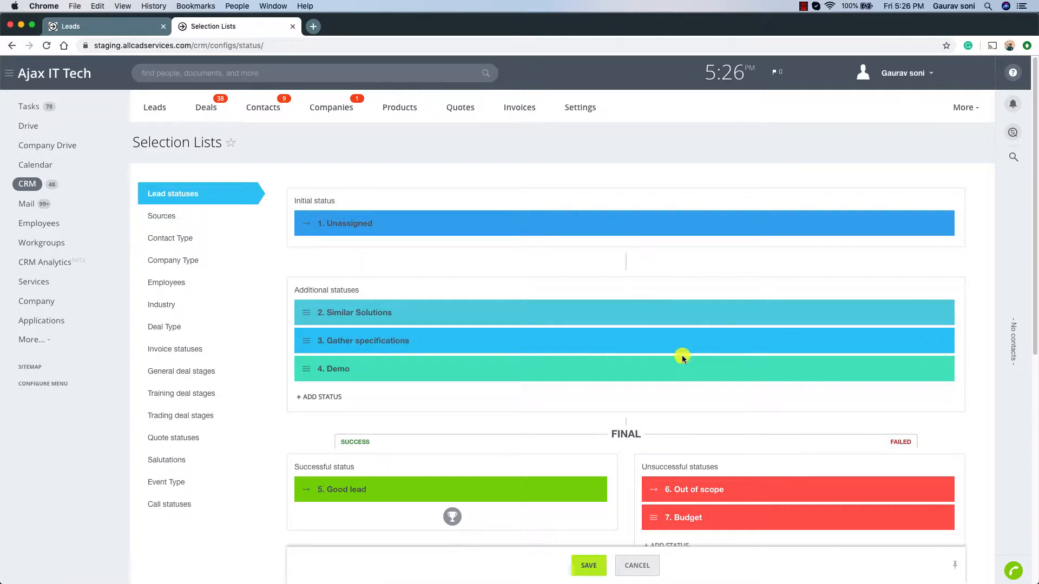
pyautogui.moveTo(343, 206); pyautogui.dragTo(299, 200)
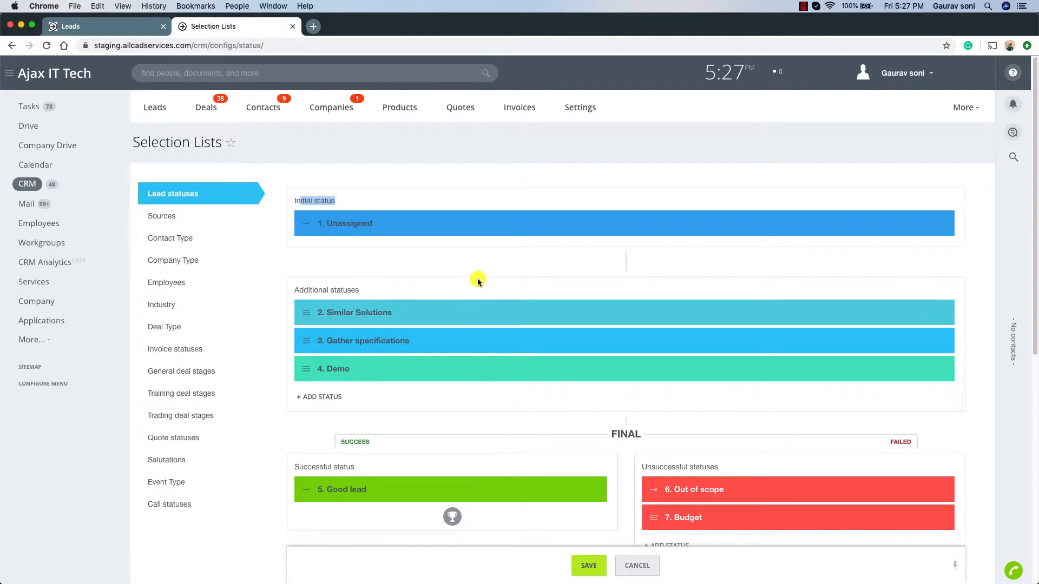
pyautogui.scroll(-1, 440, 263)
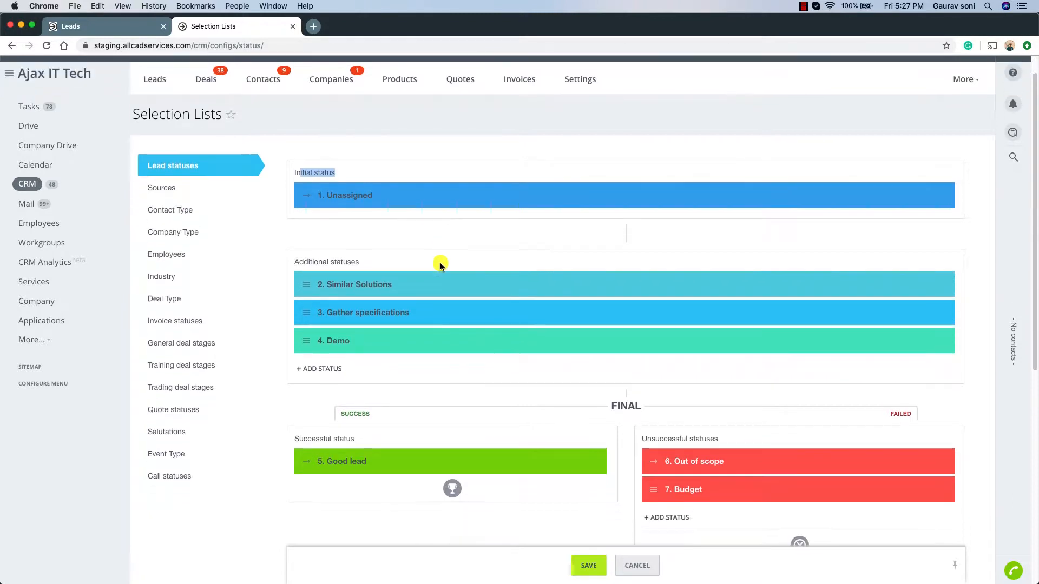
pyautogui.click(330, 370)
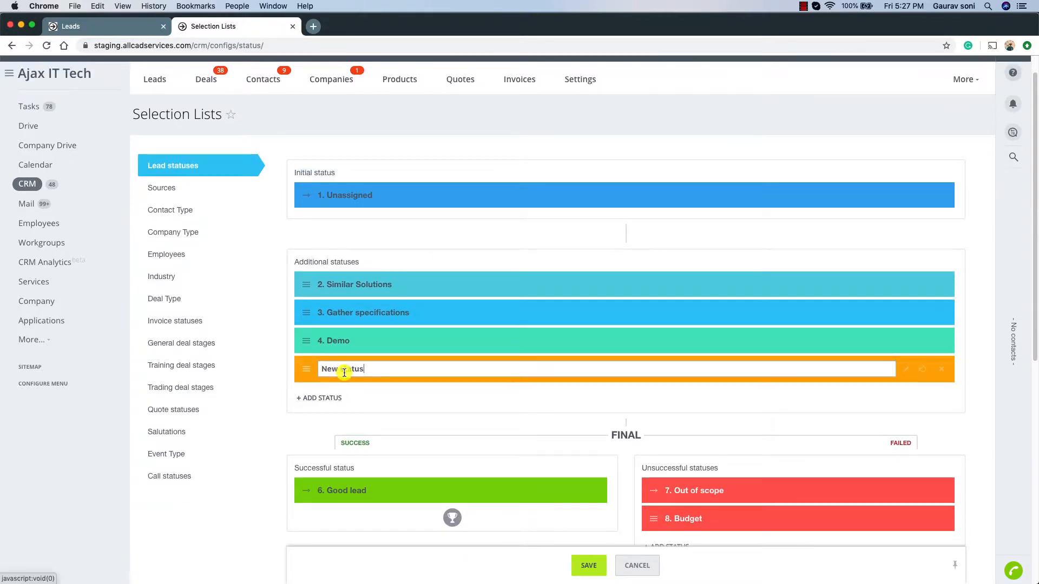
pyautogui.tripleClick(393, 368)
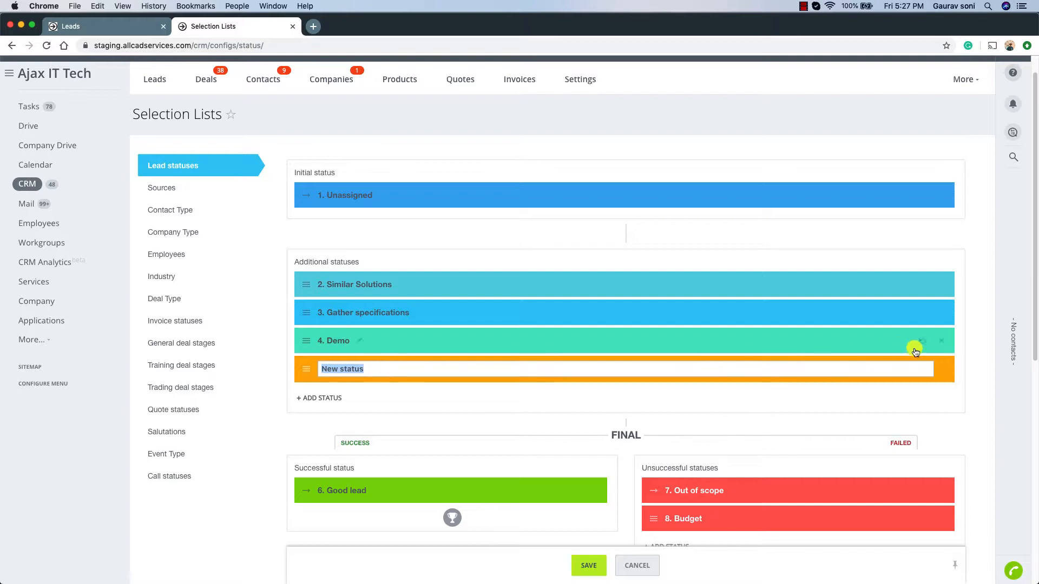
pyautogui.click(941, 371)
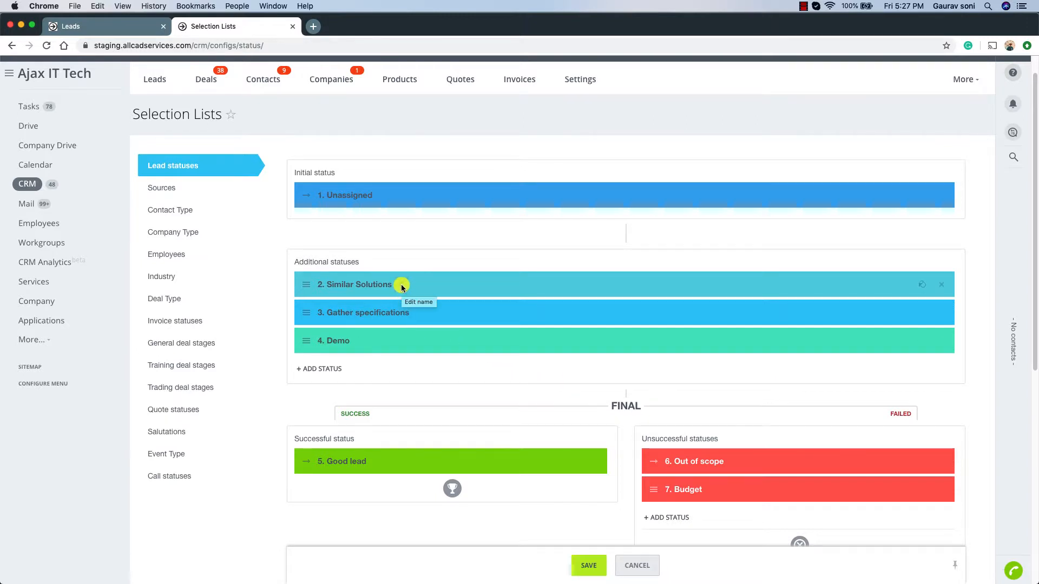
# Step: Add an unsuccessful lead status named "Incorrect Contact info" and save the lead statuses
pyautogui.scroll(-5, 582, 249)
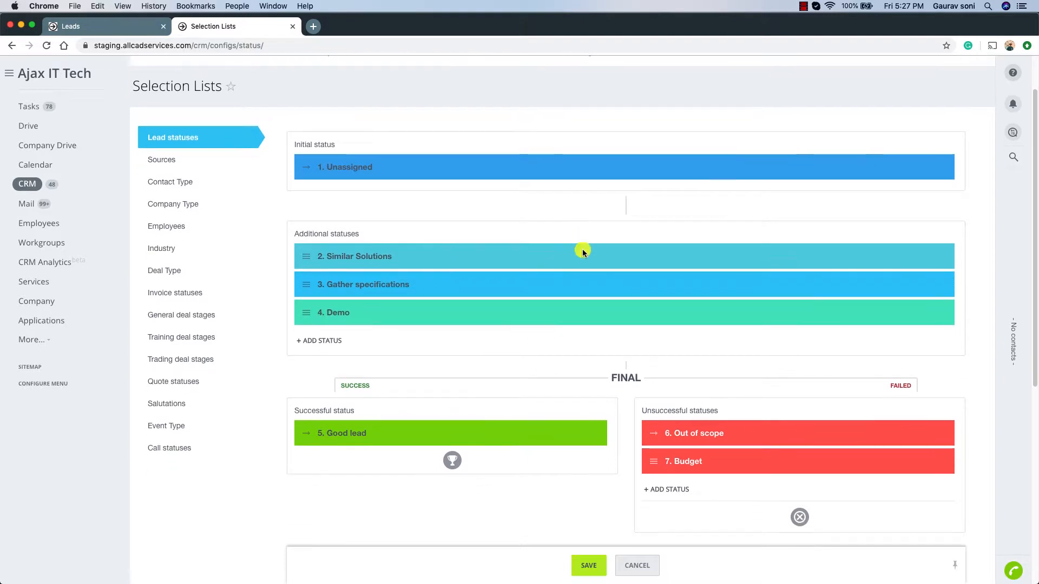
pyautogui.scroll(1, 616, 312)
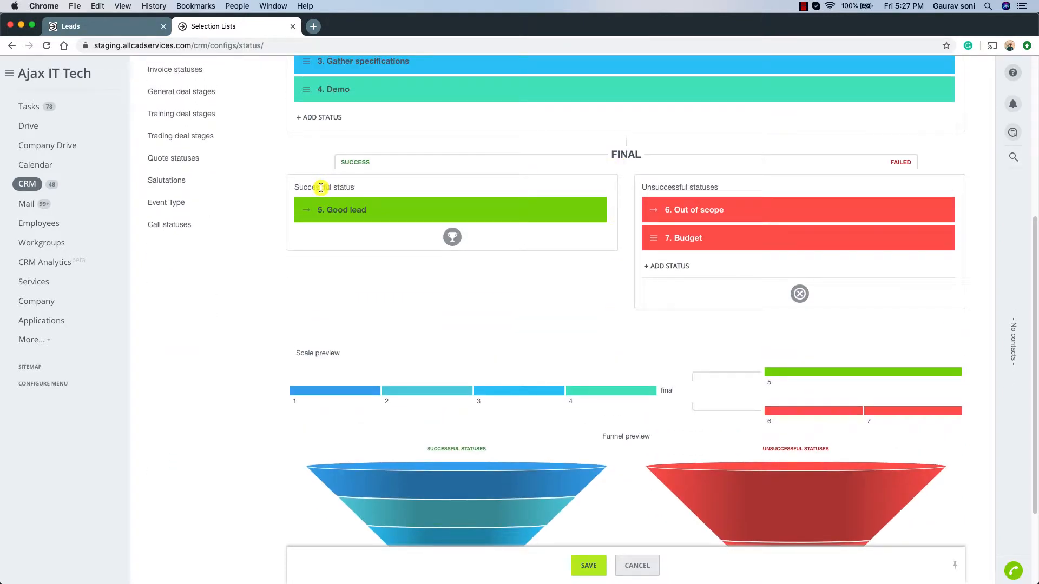
pyautogui.moveTo(668, 188); pyautogui.dragTo(715, 187)
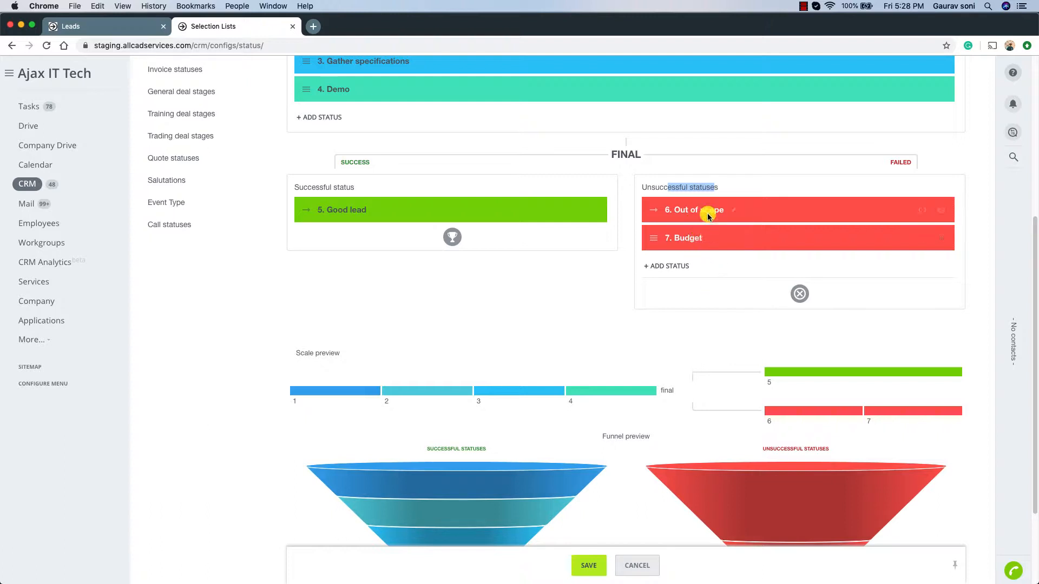
pyautogui.click(687, 273)
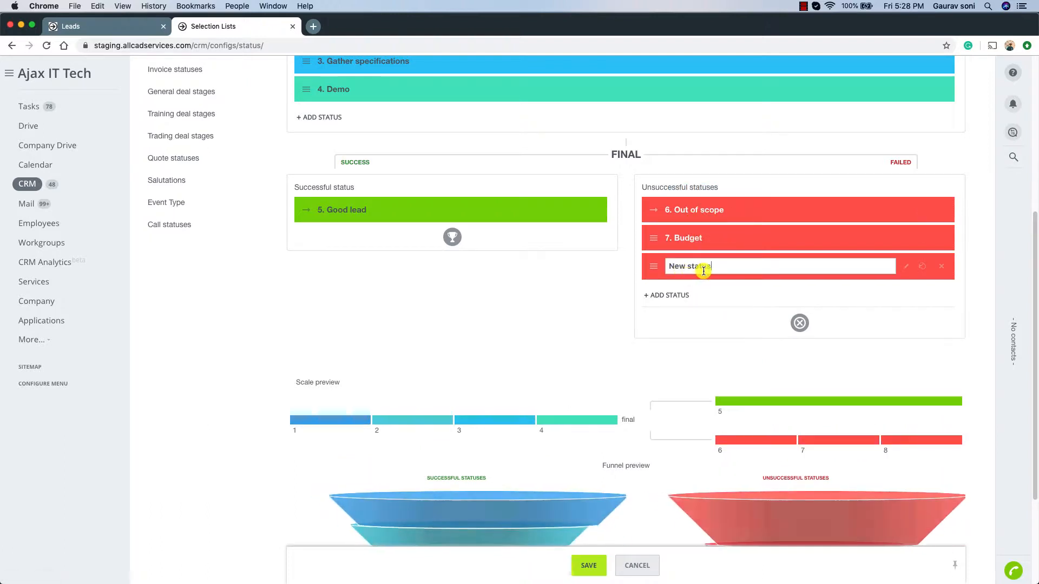
pyautogui.press('BackSpace')
pyautogui.press('BackSpace')
pyautogui.press('BackSpace')
pyautogui.press('BackSpace')
pyautogui.press('BackSpace')
pyautogui.press('BackSpace')
pyautogui.press('BackSpace')
pyautogui.press('BackSpace')
pyautogui.press('BackSpace')
pyautogui.press('BackSpace')
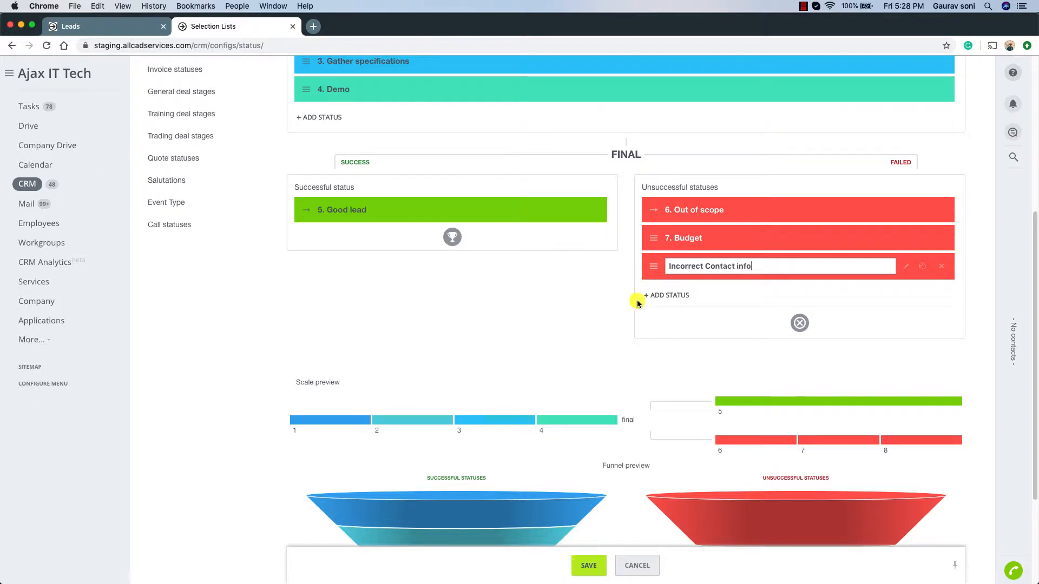
pyautogui.click(600, 322)
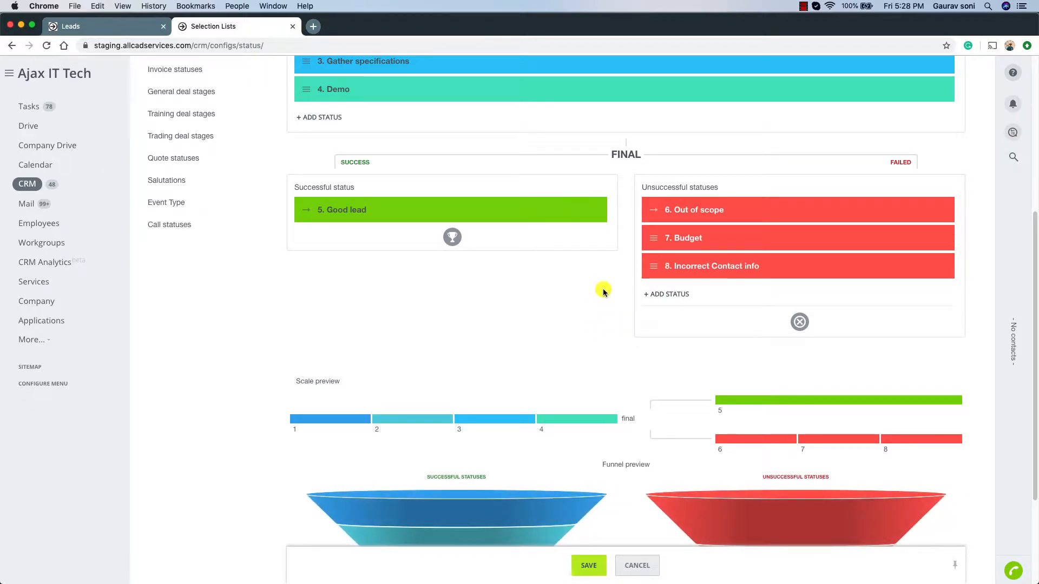
pyautogui.scroll(1, 600, 292)
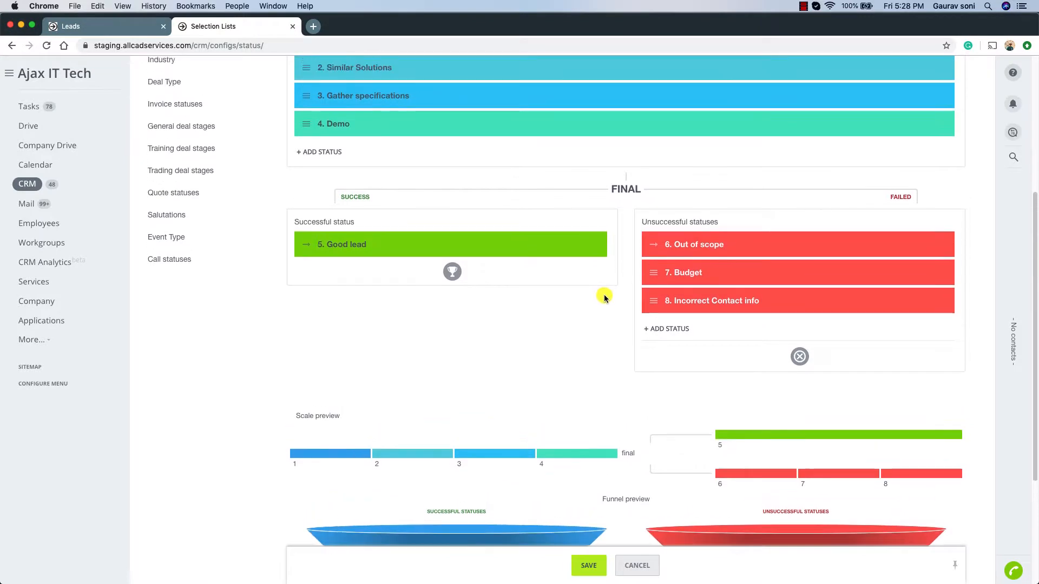
pyautogui.click(590, 564)
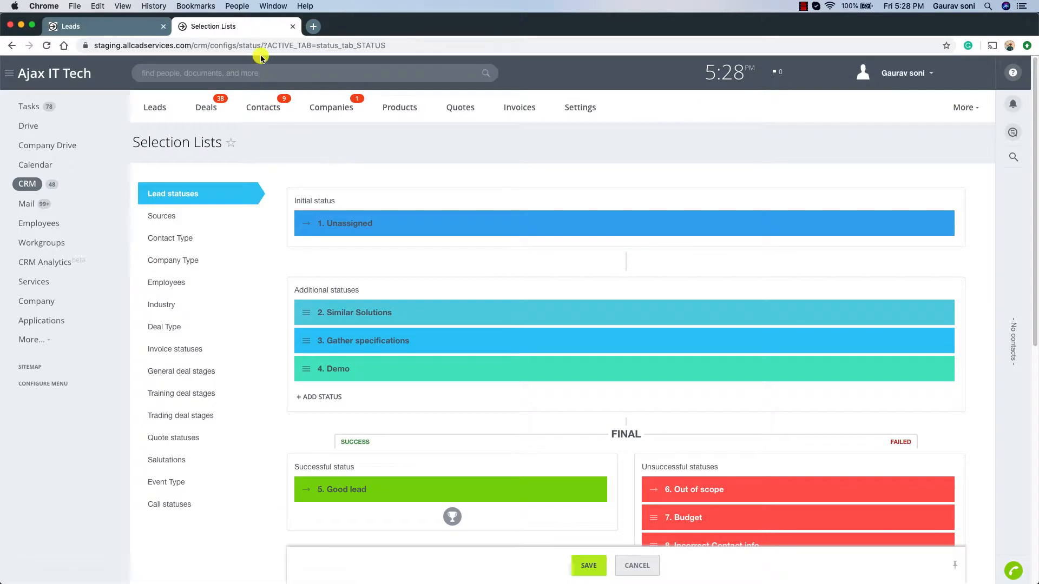
# Step: Return to the Leads list and close the other Leads browser tab
pyautogui.click(155, 107)
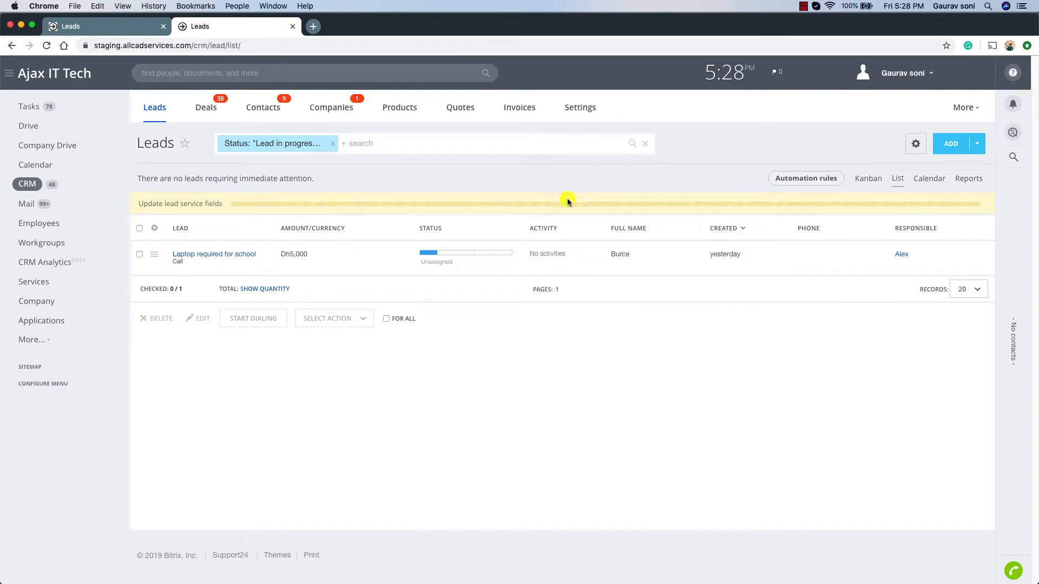
pyautogui.click(163, 26)
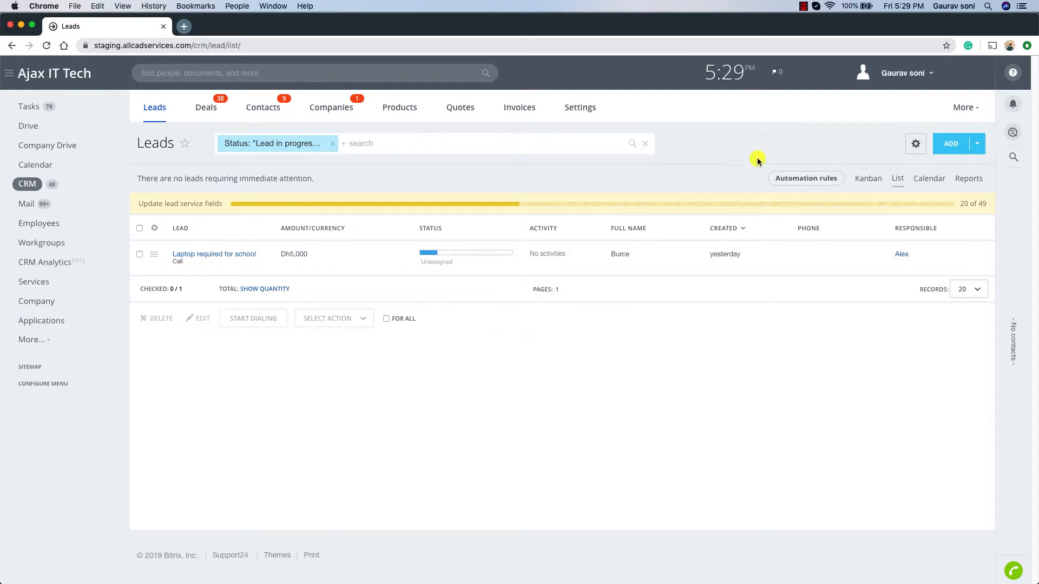
# Step: Start a new lead named "Ecommerce for Whole Foods"
pyautogui.click(948, 145)
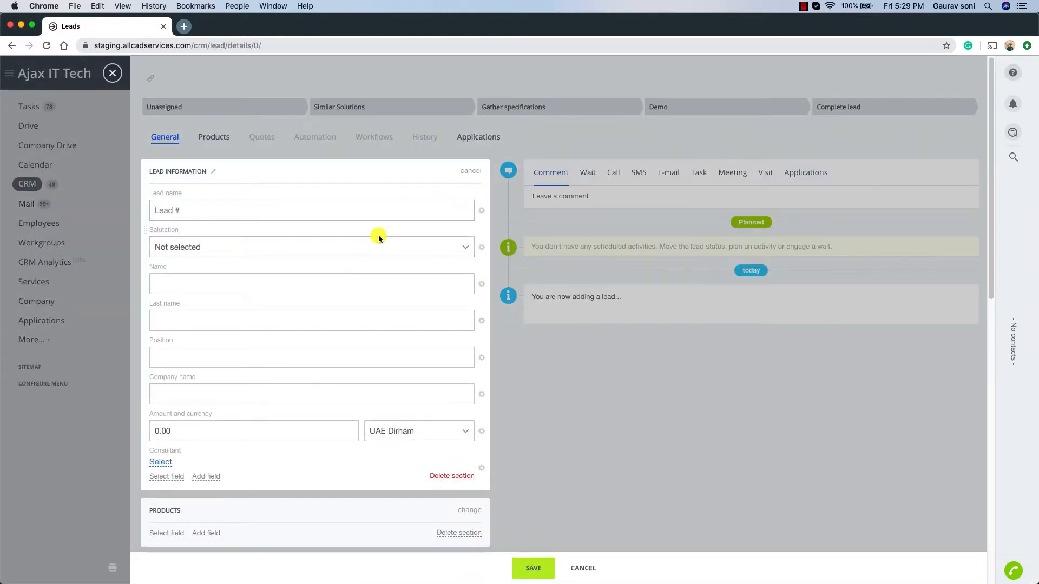
pyautogui.click(300, 218)
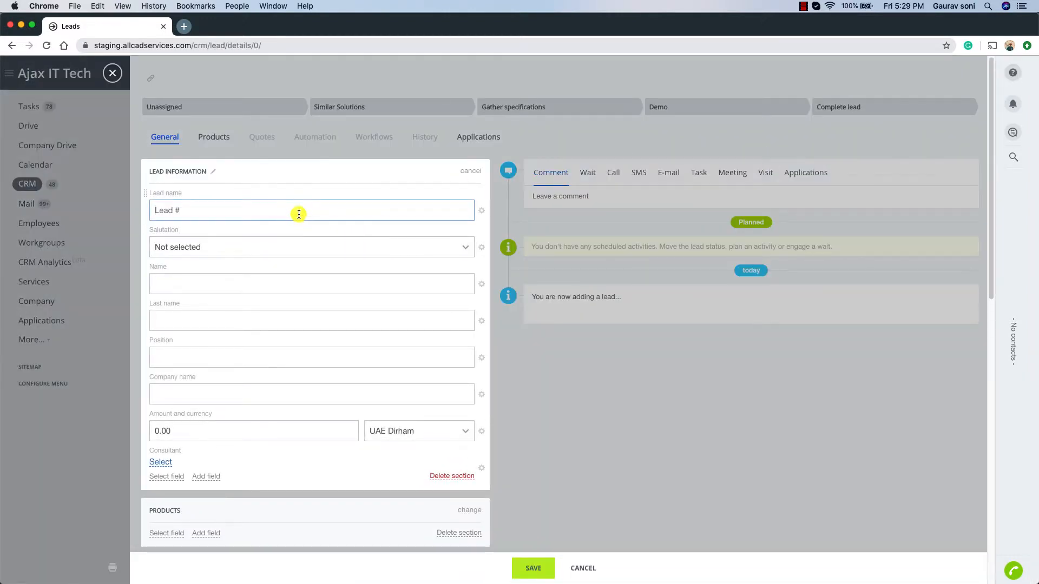
pyautogui.write('Ecommerce for')
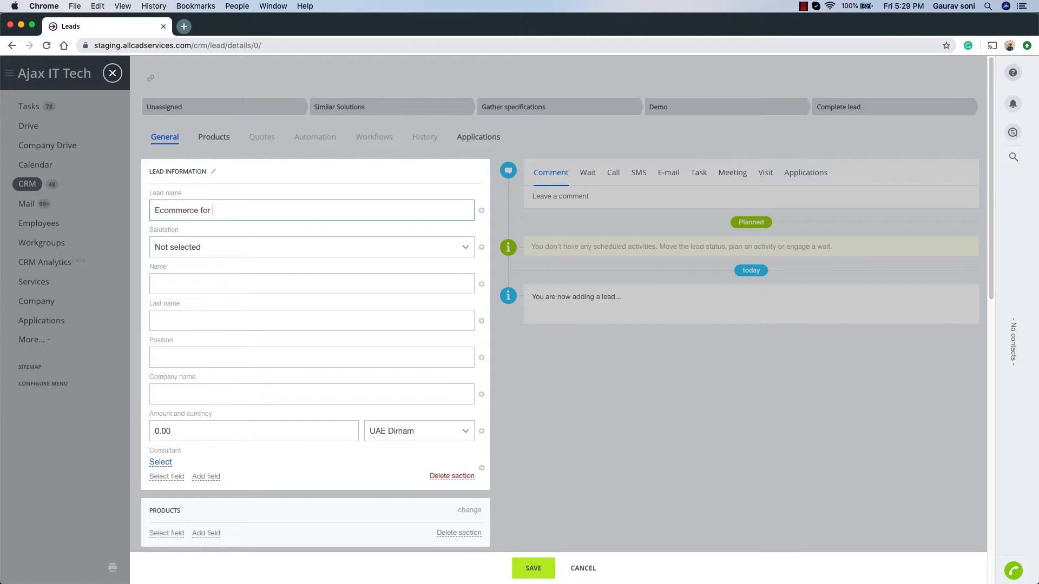
pyautogui.write('ds')
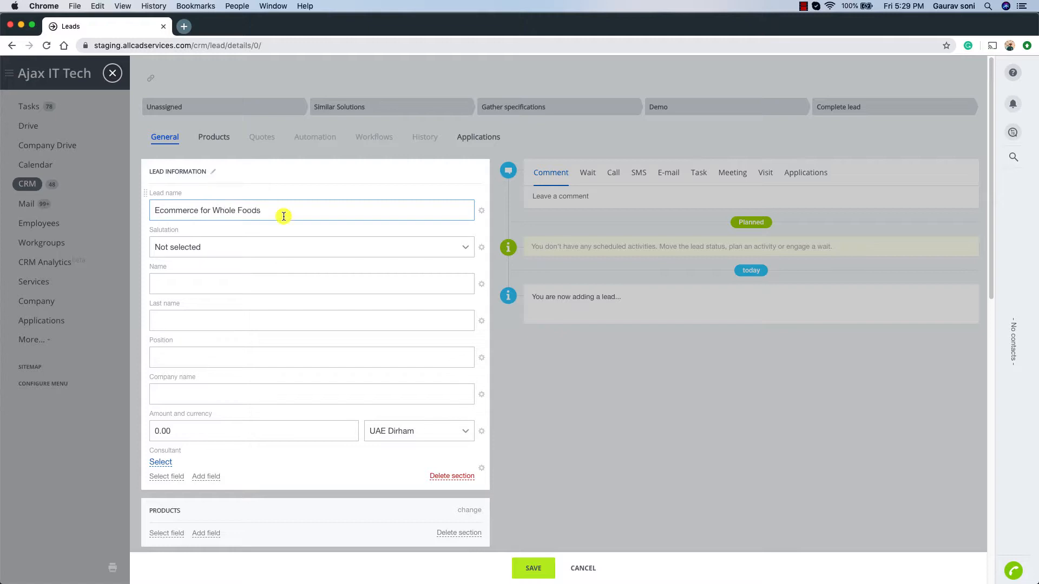
# Step: Enter the contact's first name, the company name "Whole Foods" and the position "IT manager" in the lead information
pyautogui.click(184, 287)
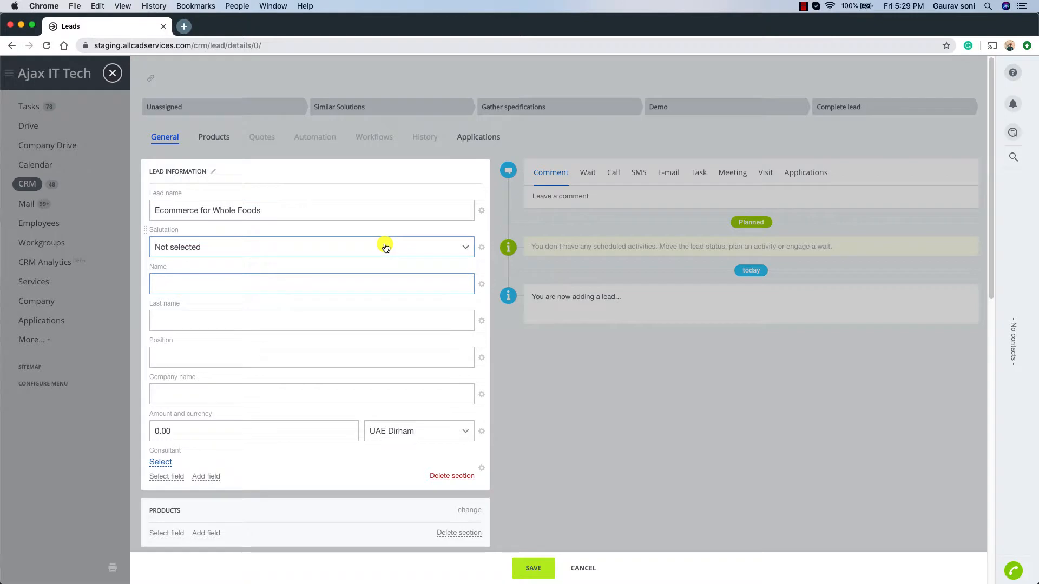
pyautogui.write('Robert')
pyautogui.click(207, 394)
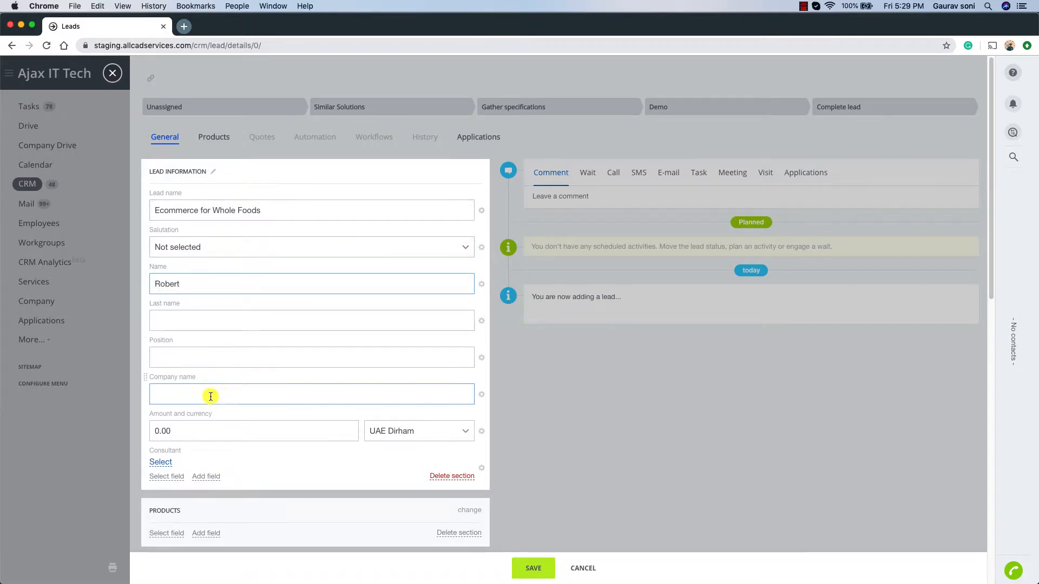
pyautogui.write('Who')
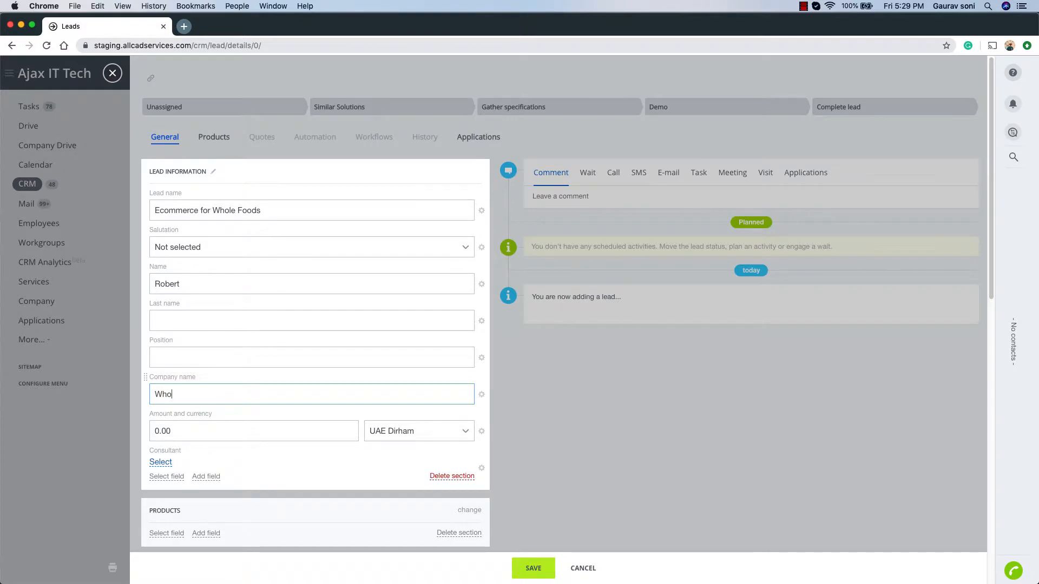
pyautogui.write('le Foods')
pyautogui.scroll(-1, 234, 389)
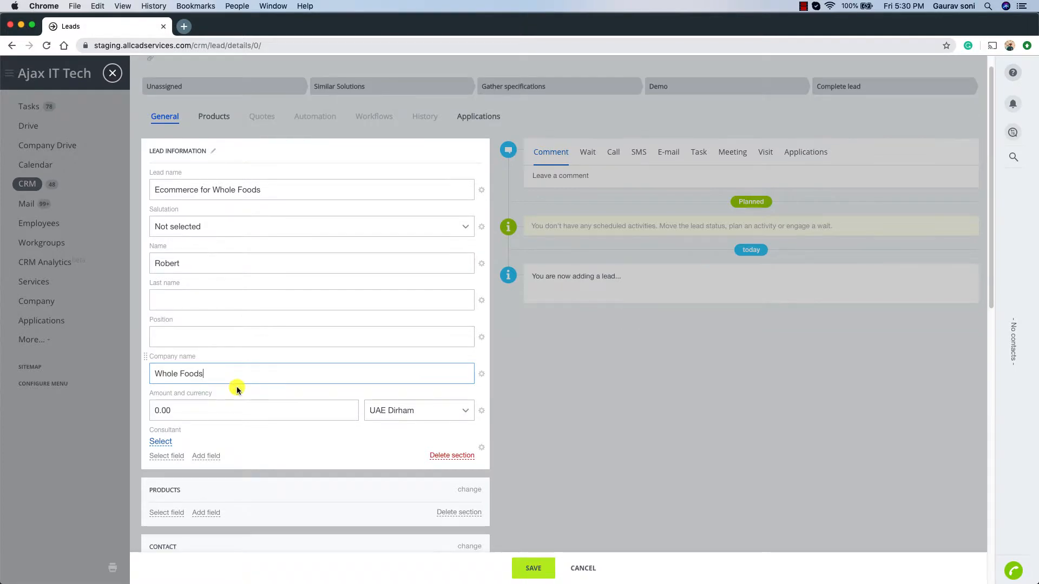
pyautogui.click(226, 333)
pyautogui.write('IT manager')
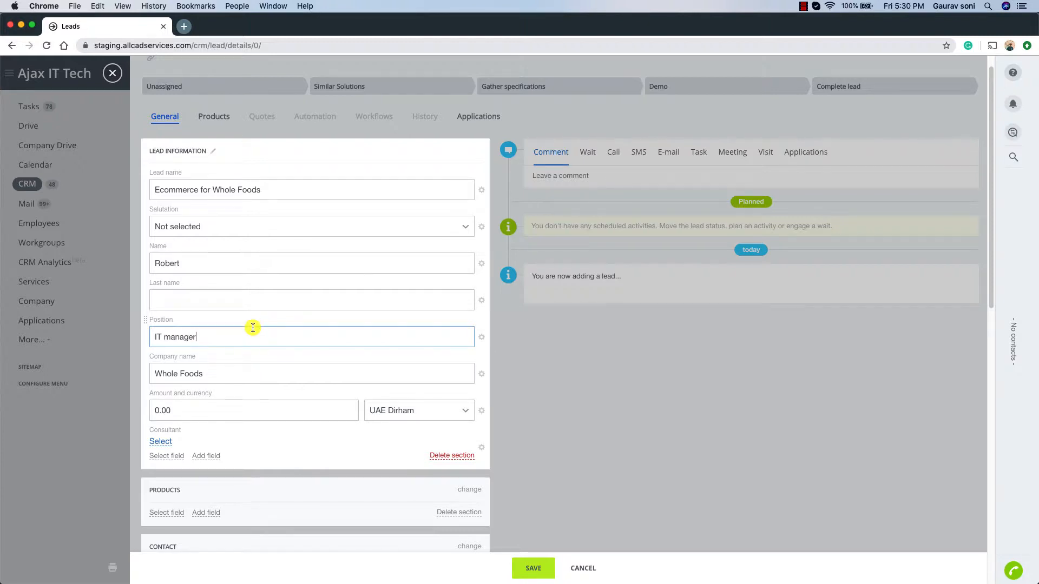
# Step: Review the Lead information, Products, Contact and More sections of the new lead form
pyautogui.scroll(-2, 255, 335)
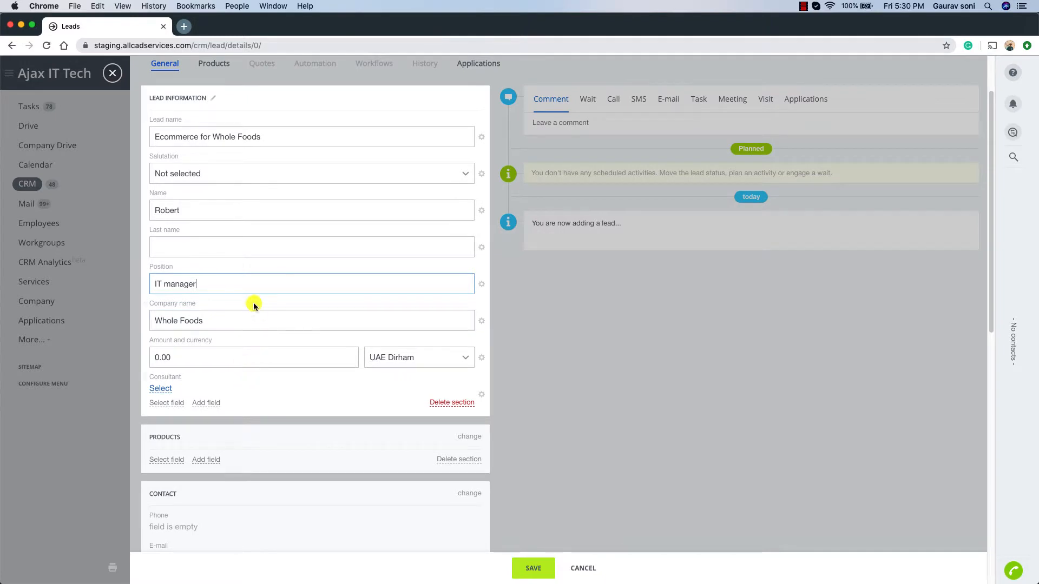
pyautogui.scroll(-3, 276, 374)
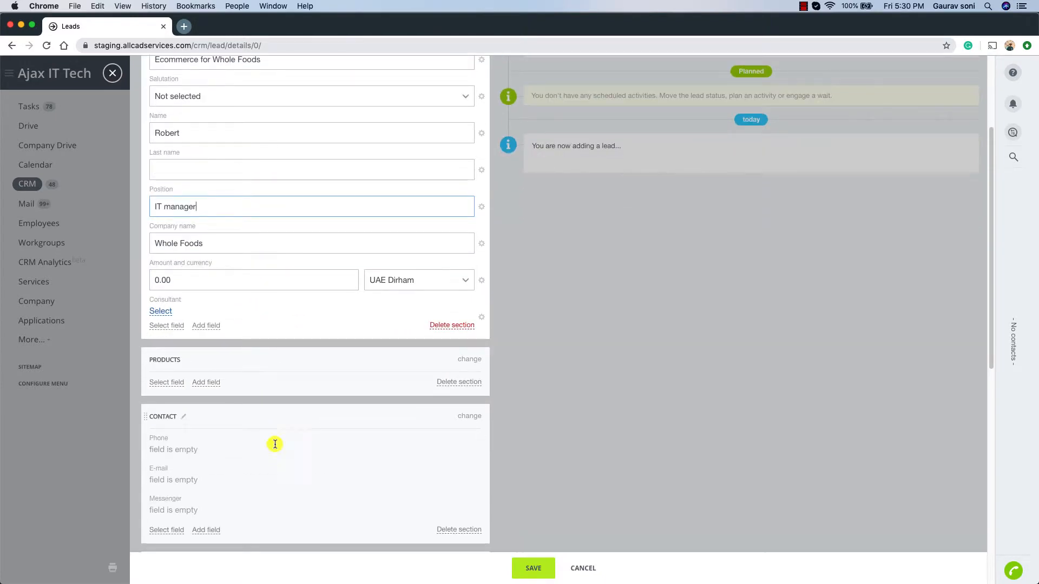
pyautogui.scroll(-2, 276, 457)
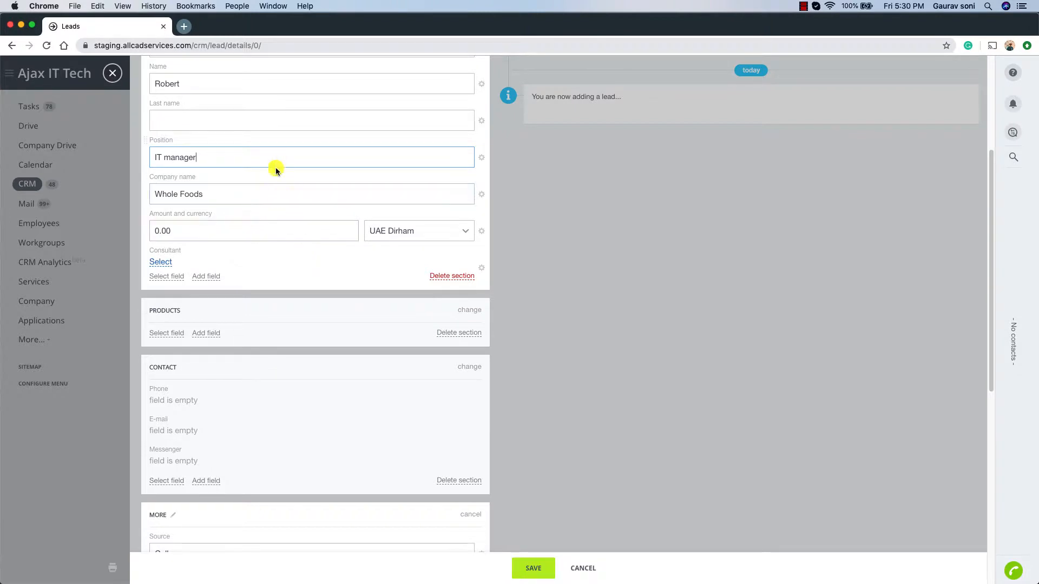
pyautogui.scroll(4, 271, 157)
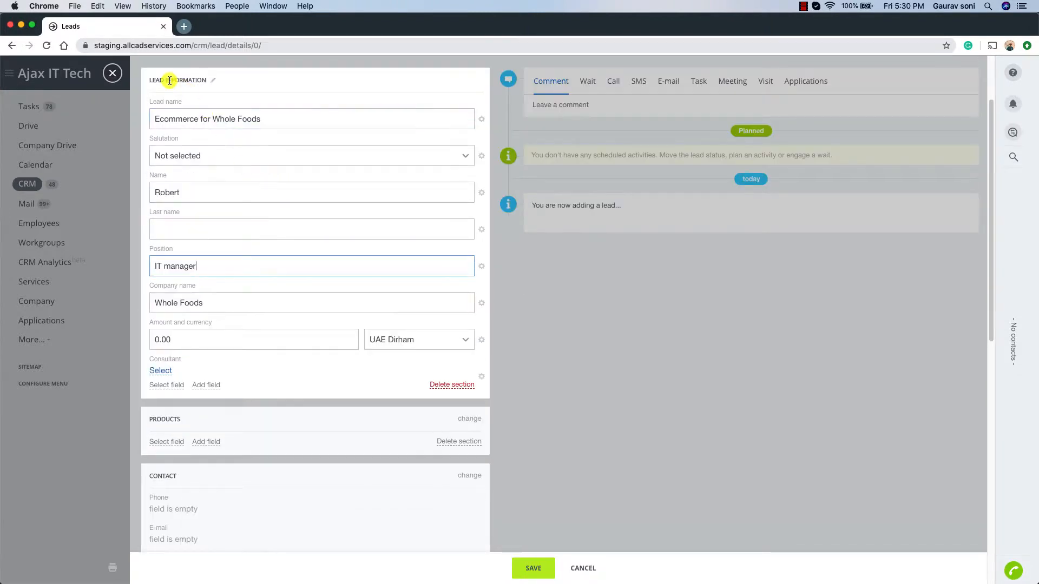
pyautogui.scroll(-2, 239, 255)
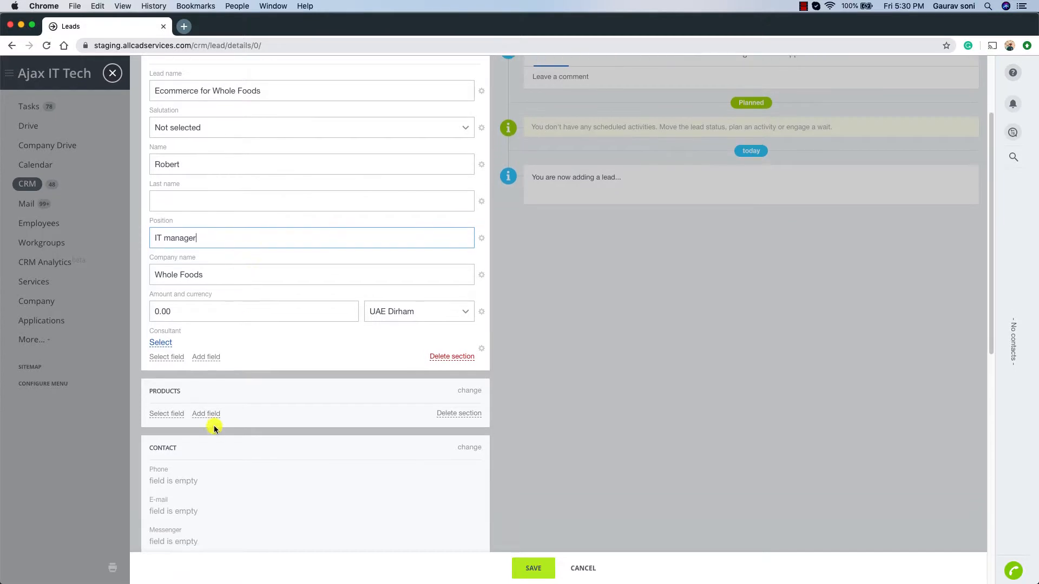
pyautogui.scroll(-5, 170, 391)
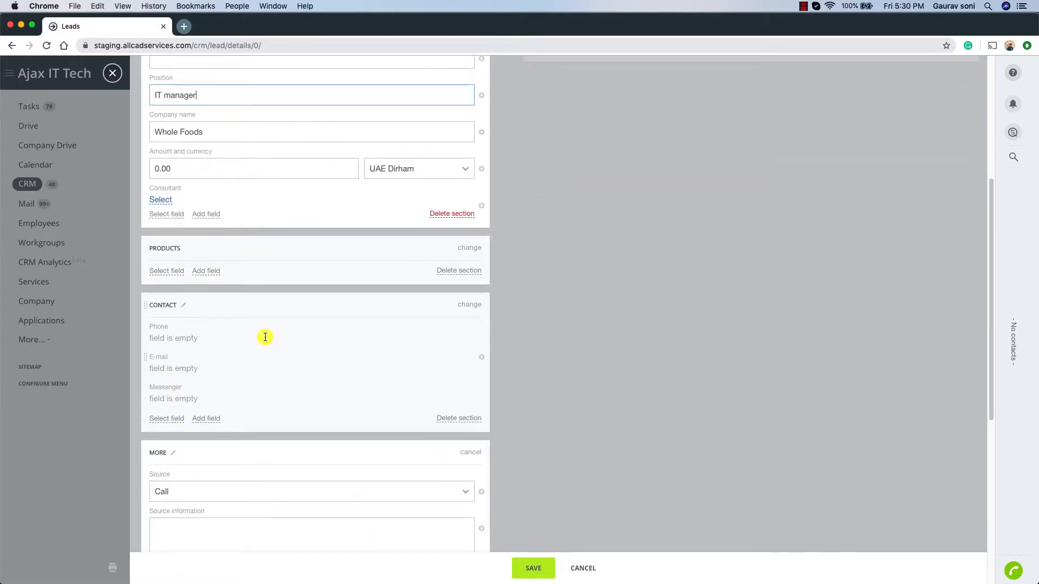
pyautogui.scroll(7, 298, 232)
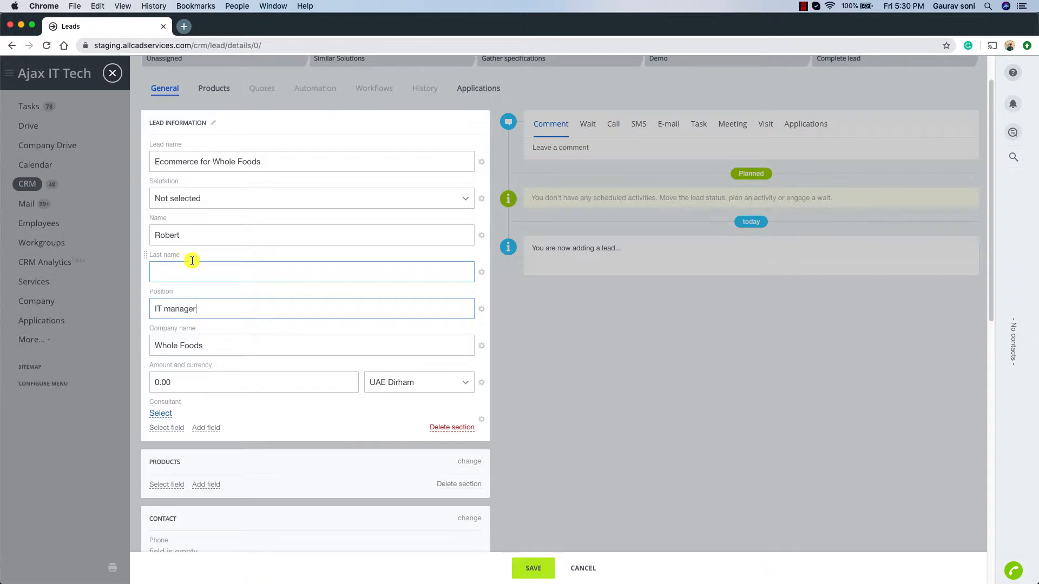
# Step: Hide the Last name field of the new lead, and restore it between Name and Position in the Lead information section
pyautogui.click(481, 273)
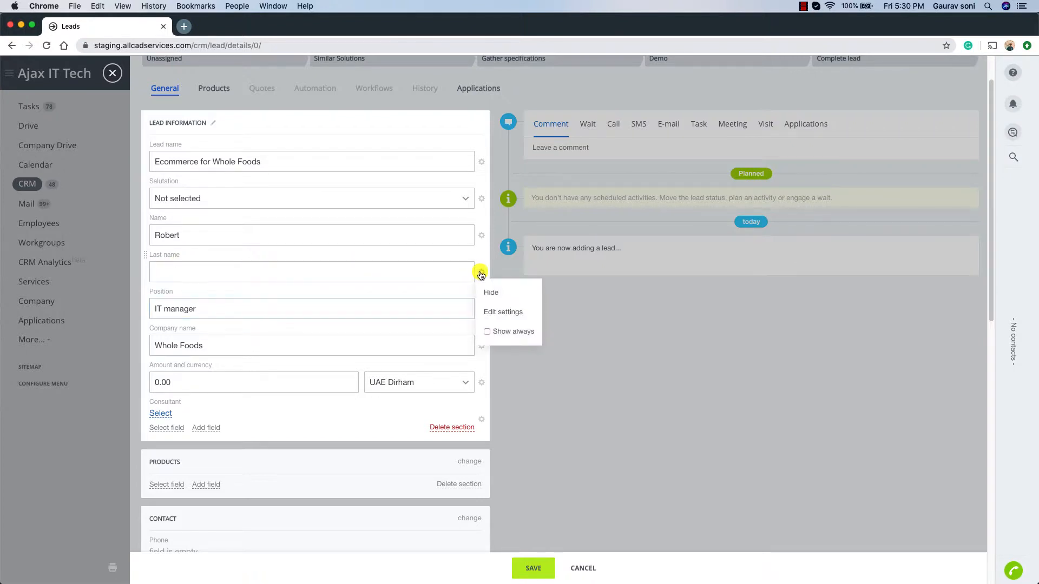
pyautogui.click(516, 295)
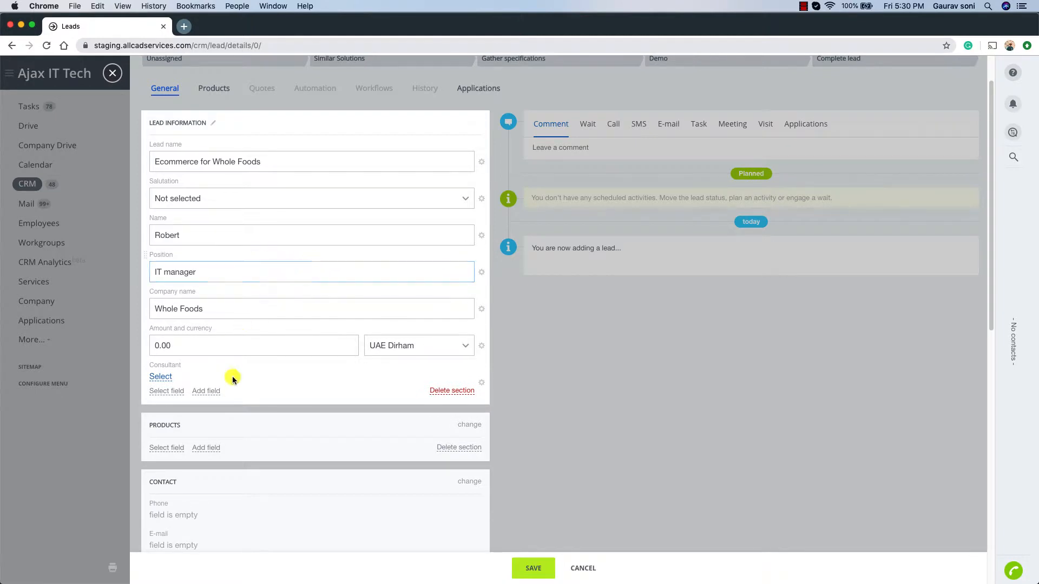
pyautogui.click(174, 391)
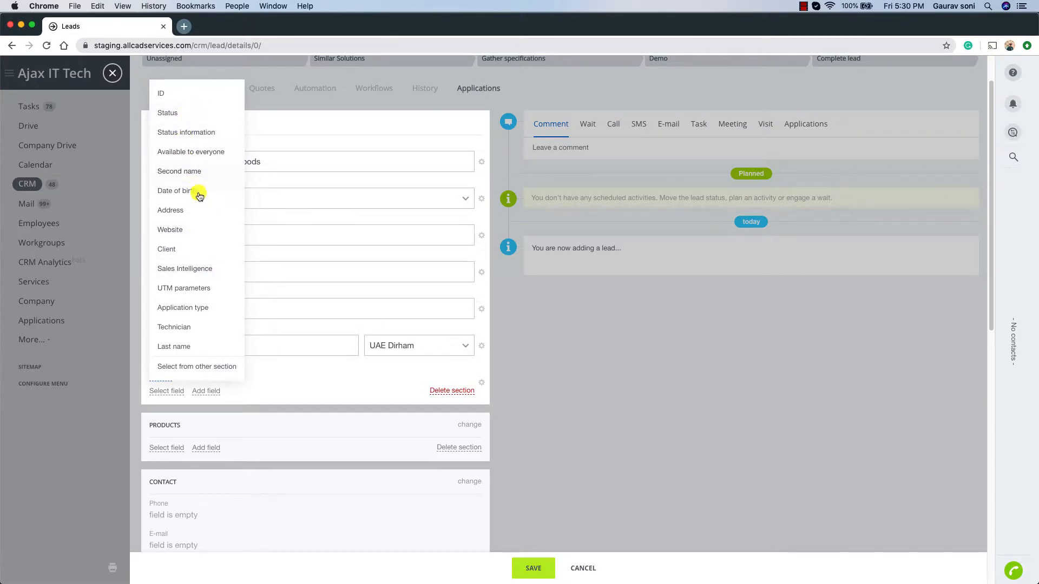
pyautogui.click(195, 346)
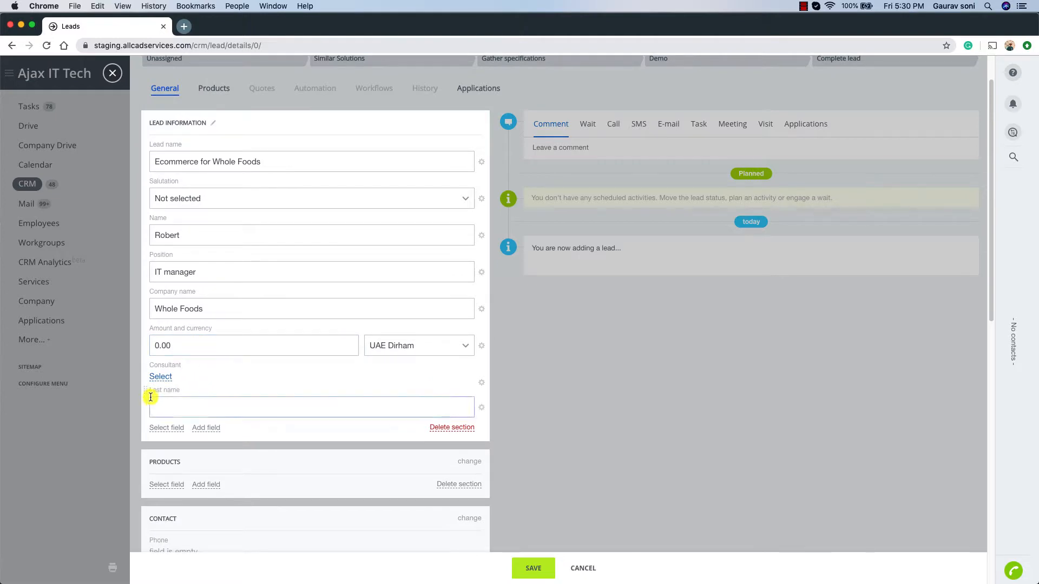
pyautogui.moveTo(146, 390); pyautogui.dragTo(150, 264)
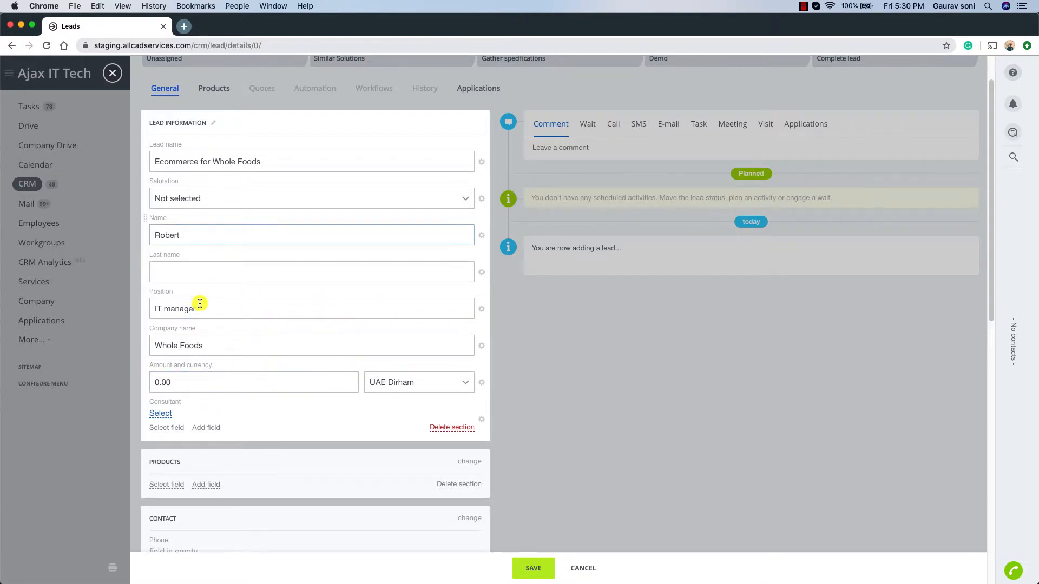
pyautogui.scroll(-1, 200, 404)
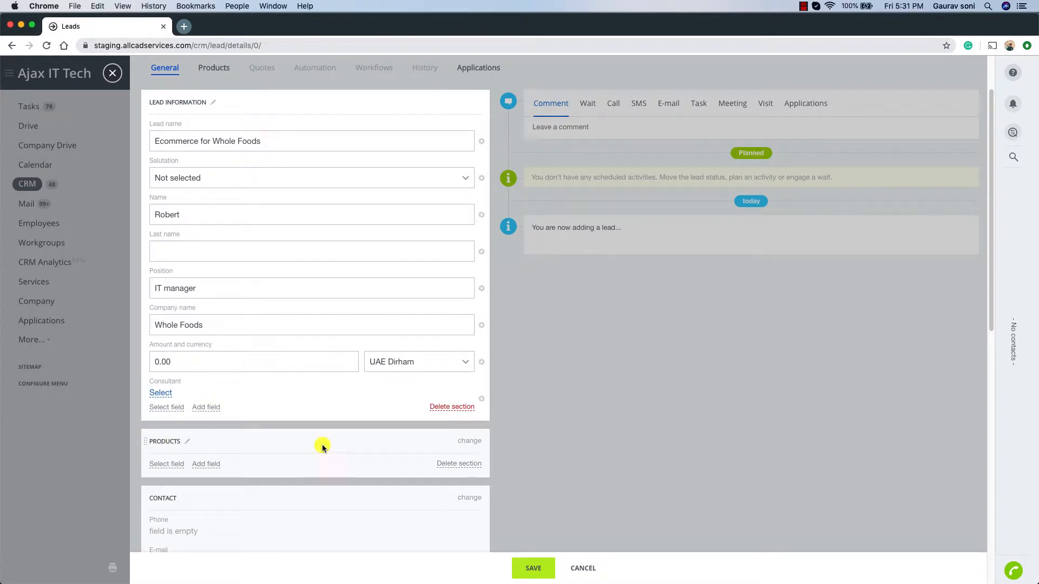
pyautogui.scroll(-4, 384, 443)
pyautogui.moveTo(145, 418); pyautogui.dragTo(145, 264)
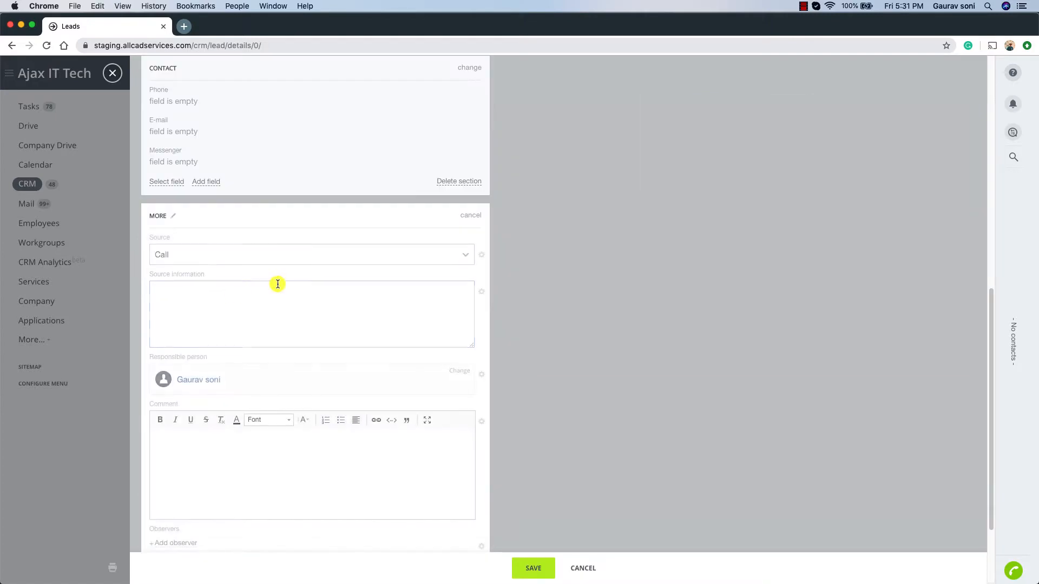
# Step: Enter the contact's work phone number in the Contact section and save the new lead
pyautogui.scroll(5, 372, 169)
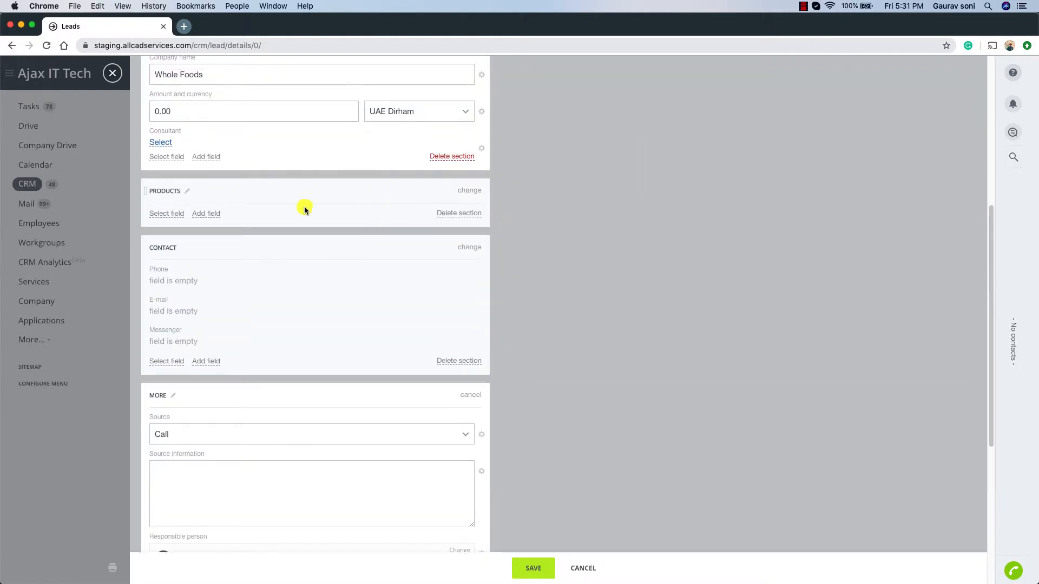
pyautogui.click(179, 281)
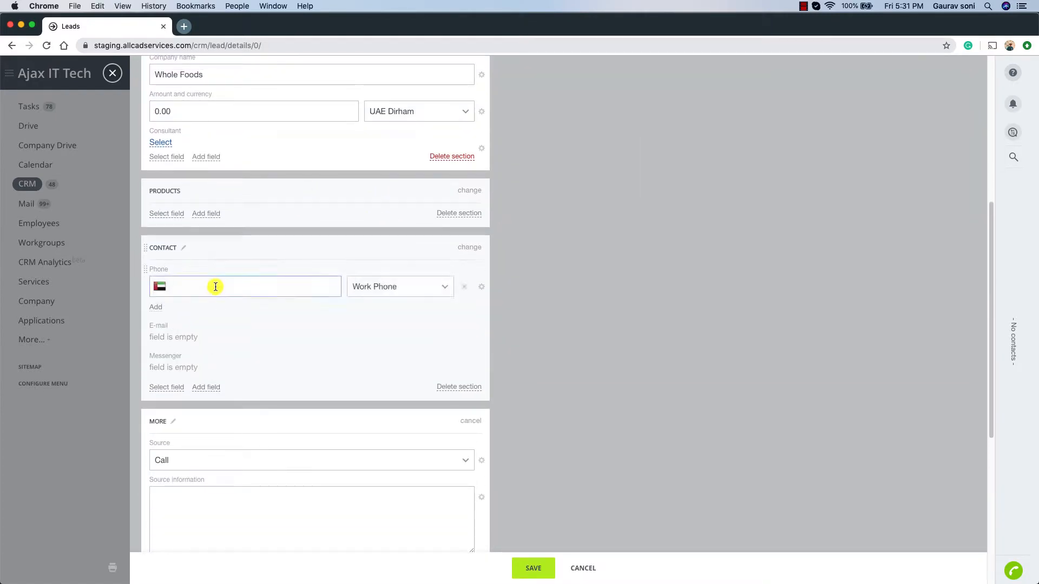
pyautogui.write('051')
pyautogui.click(534, 568)
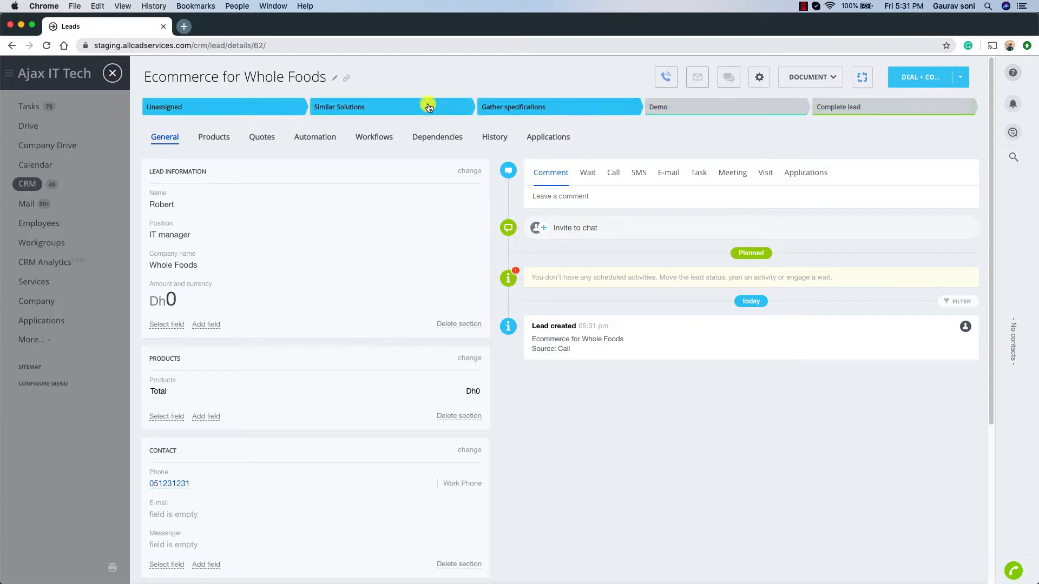
# Step: Move the lead to the Similar Solutions status and reopen it from the Leads list
pyautogui.click(362, 102)
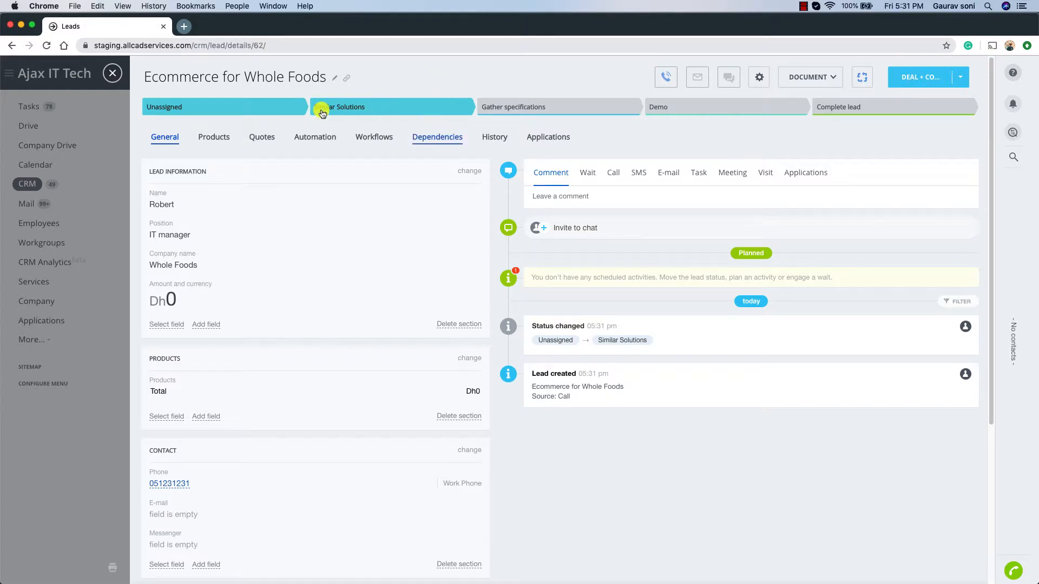
pyautogui.click(107, 73)
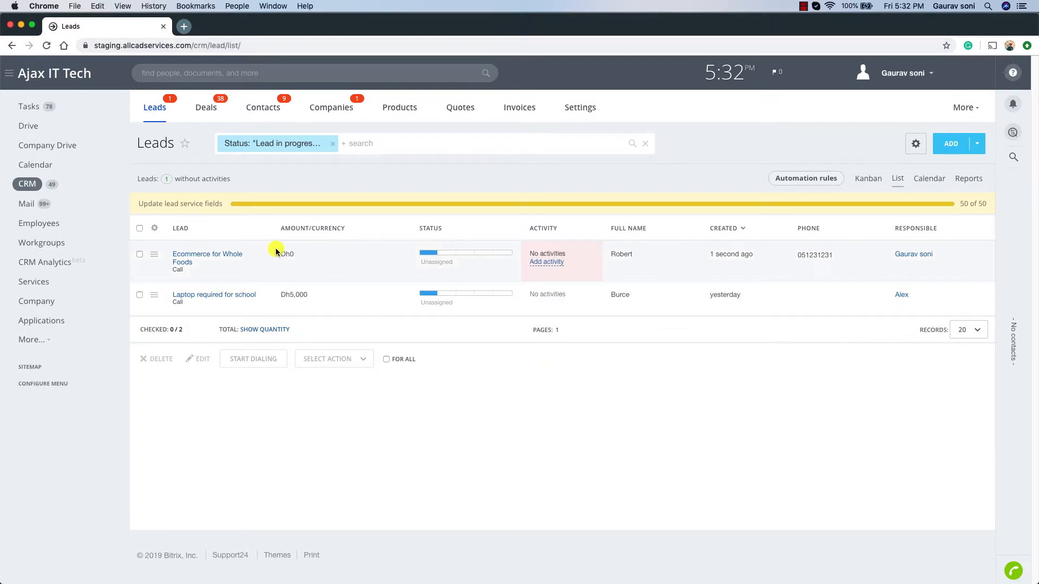
pyautogui.click(220, 258)
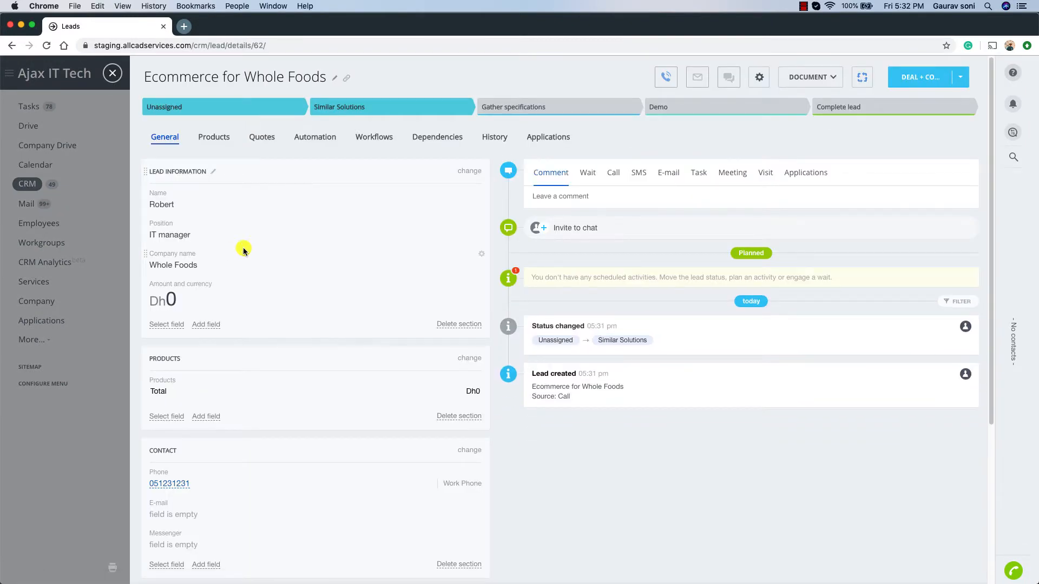
# Step: Open the lead's Lead information section for editing and review its fields
pyautogui.click(469, 172)
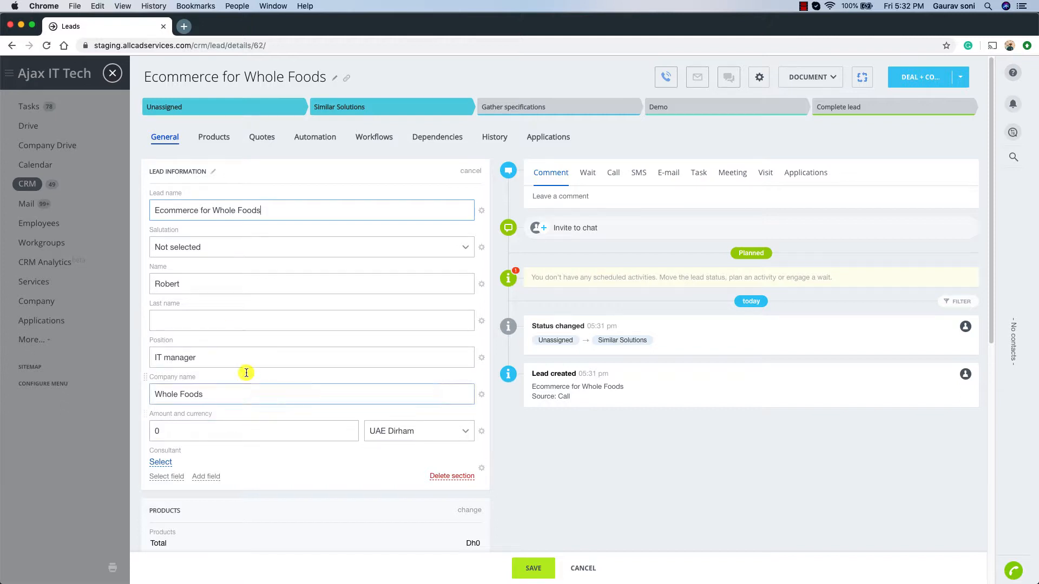
pyautogui.moveTo(288, 209); pyautogui.dragTo(169, 210)
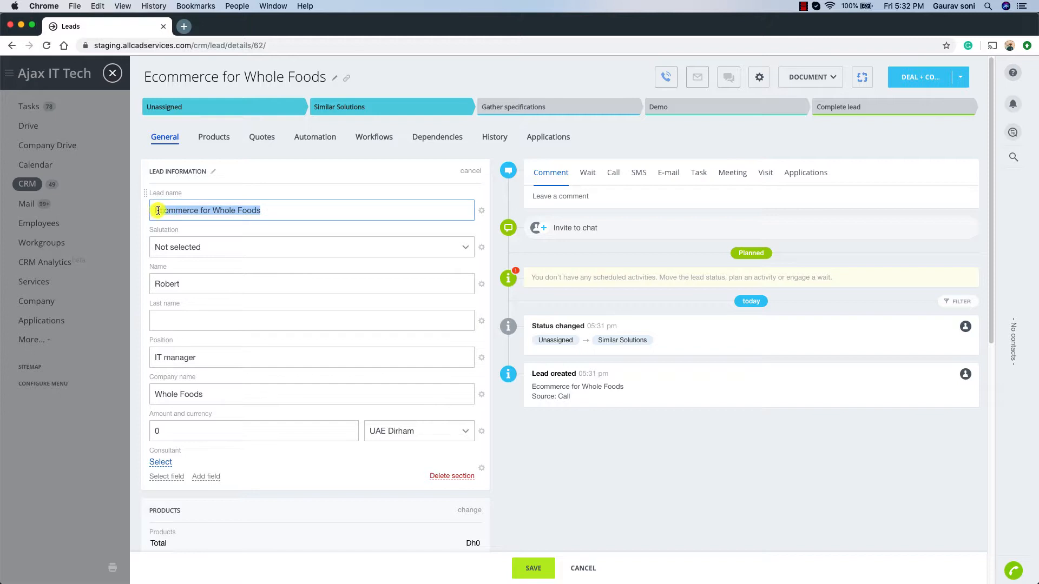
pyautogui.click(281, 211)
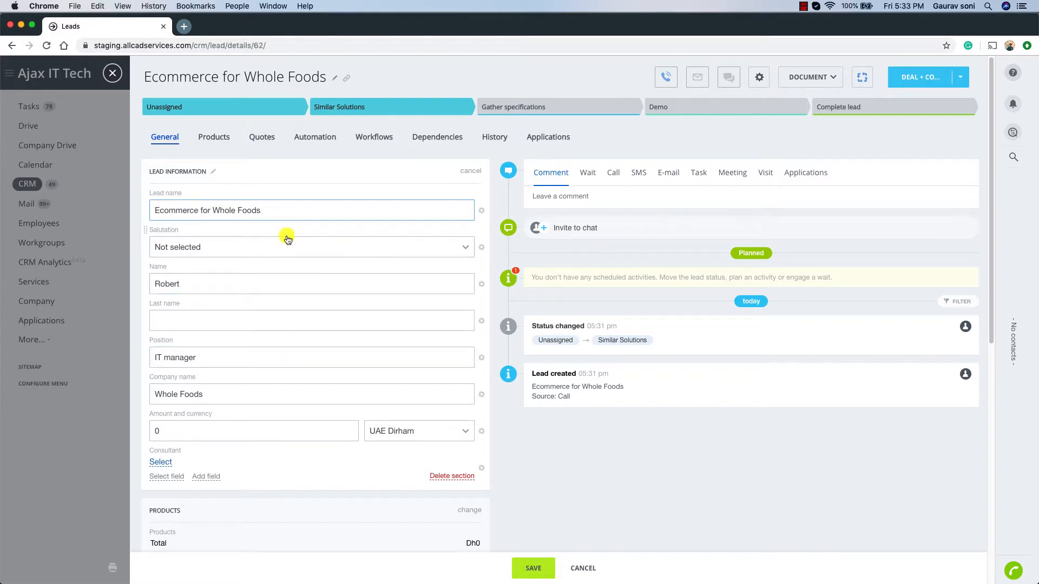
pyautogui.scroll(-5, 286, 299)
pyautogui.scroll(3, 395, 174)
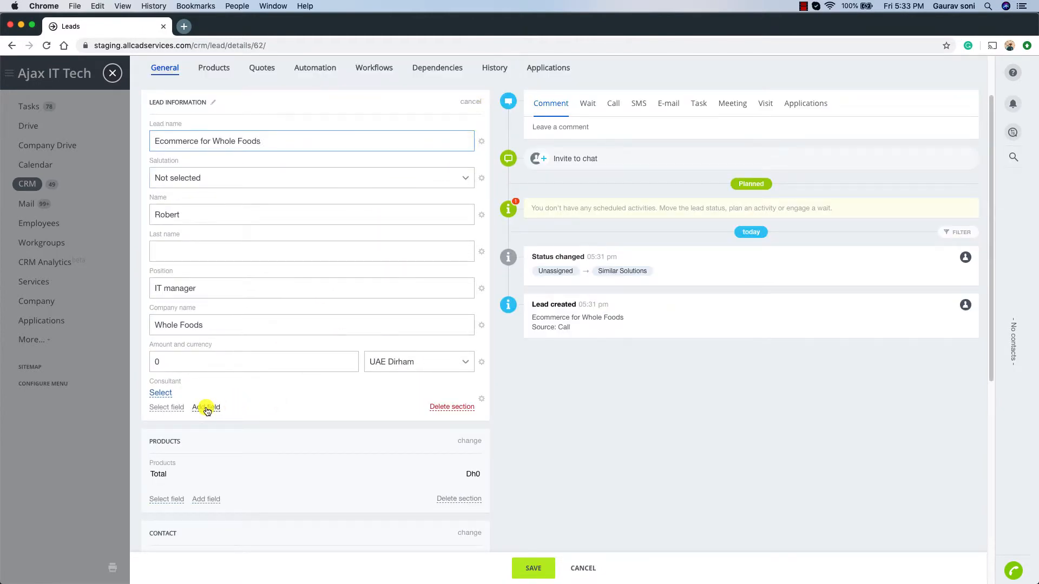
# Step: Review the field types that can be added to the Lead information section and start a new custom field through Additional fields
pyautogui.click(206, 407)
pyautogui.scroll(-1, 357, 244)
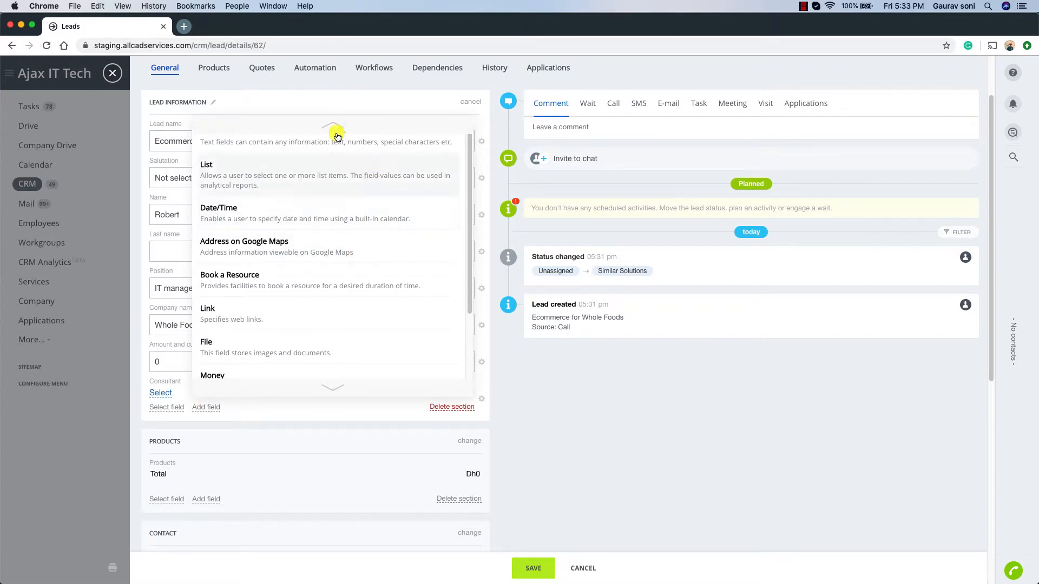
pyautogui.scroll(1, 337, 137)
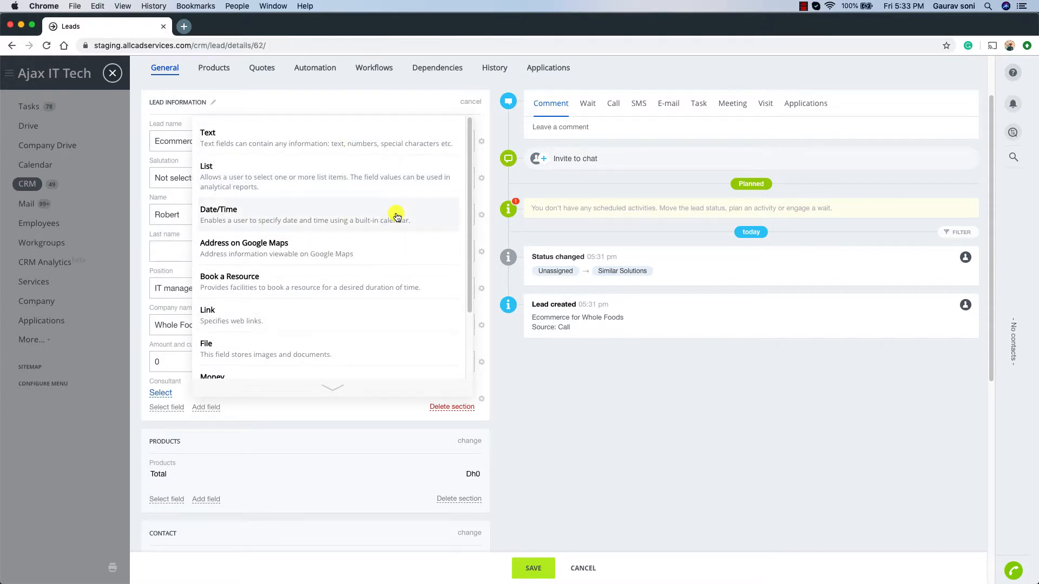
pyautogui.scroll(-3, 386, 210)
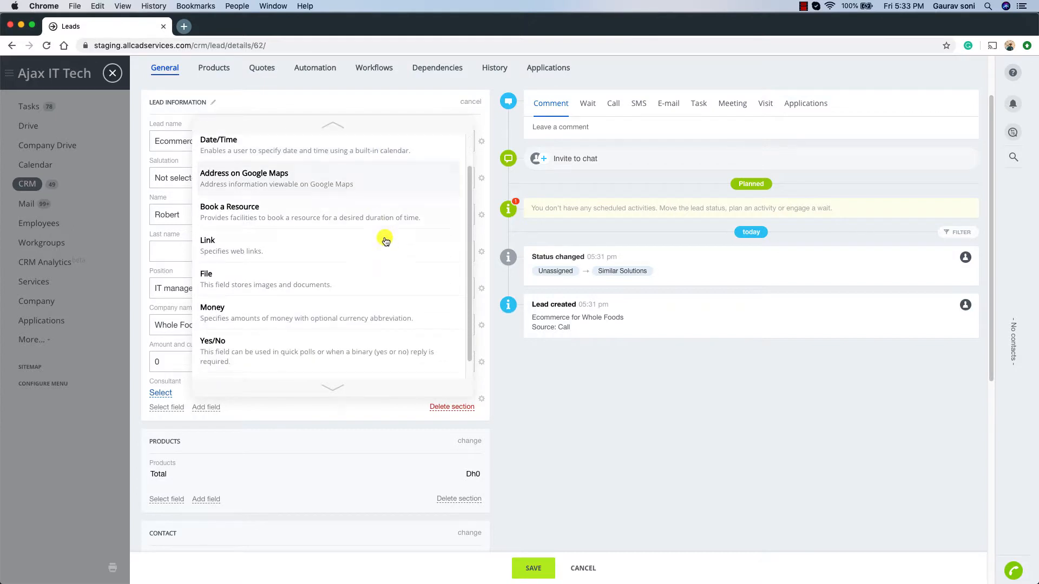
pyautogui.scroll(-2, 346, 249)
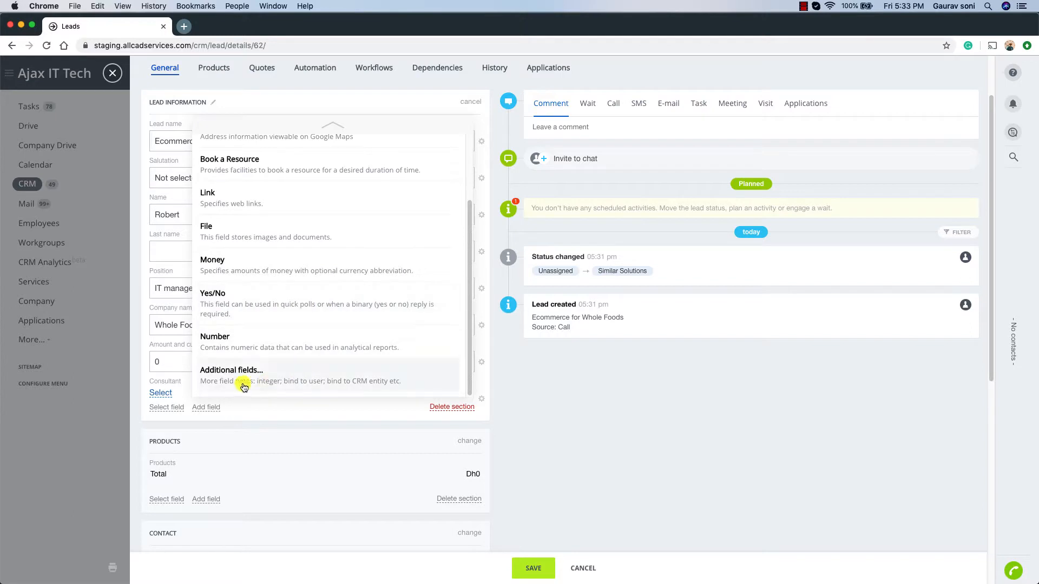
pyautogui.click(319, 380)
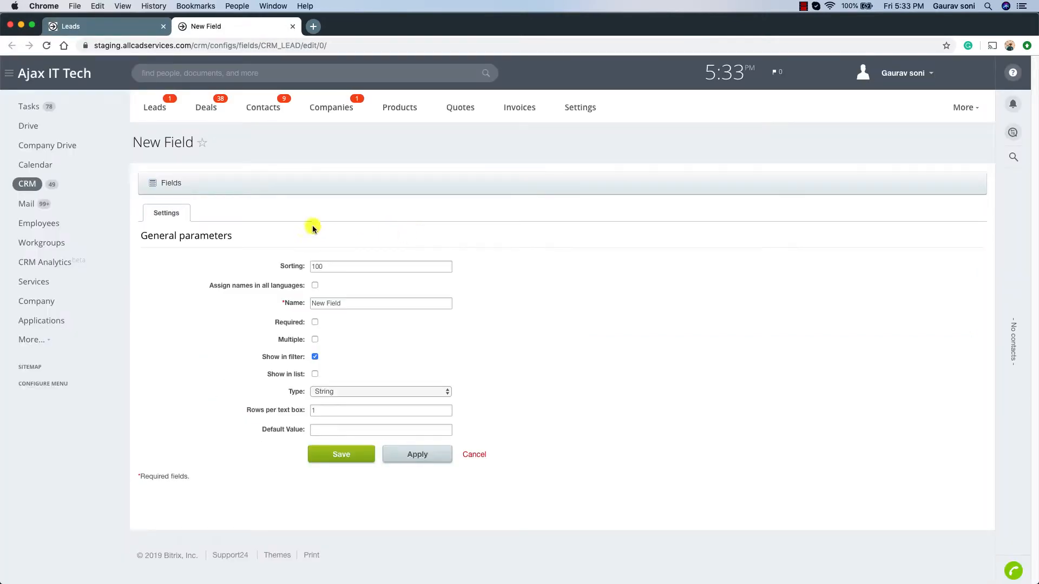
# Step: Create the lead field "Suververyr" of type Bind To CRM Elements with Contact and Company as available entities
pyautogui.click(360, 303)
pyautogui.click(356, 390)
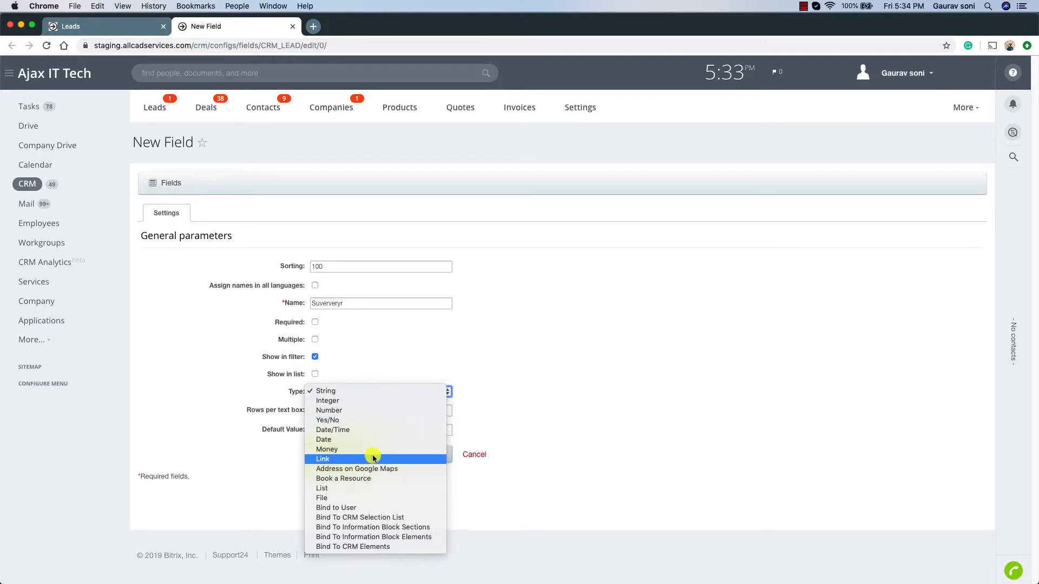
pyautogui.click(394, 547)
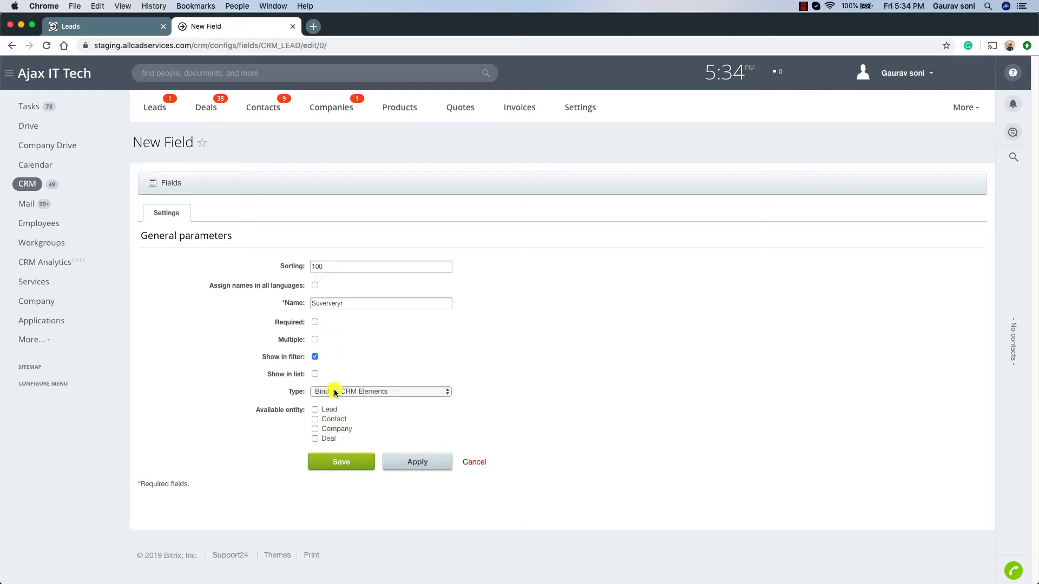
pyautogui.click(343, 429)
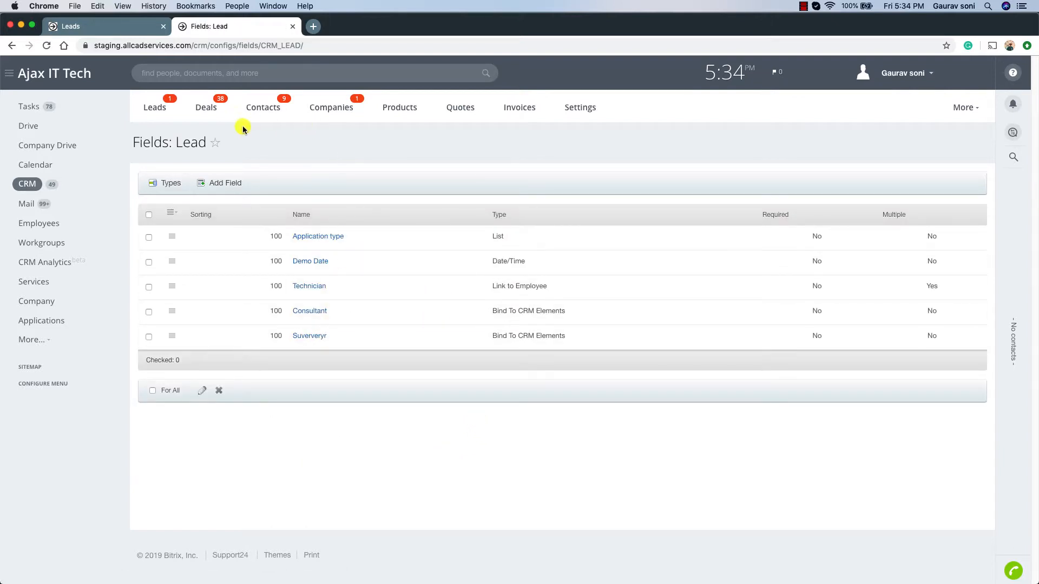
# Step: Reopen the "Ecommerce for Whole Foods" lead for editing and add the Suververyr field to its Lead information section
pyautogui.click(154, 108)
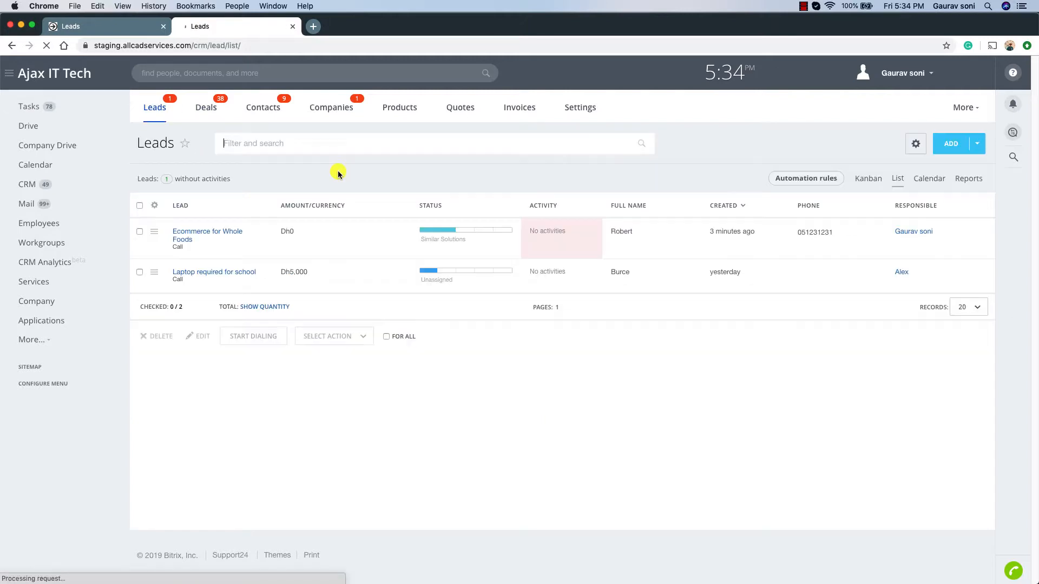
pyautogui.click(200, 233)
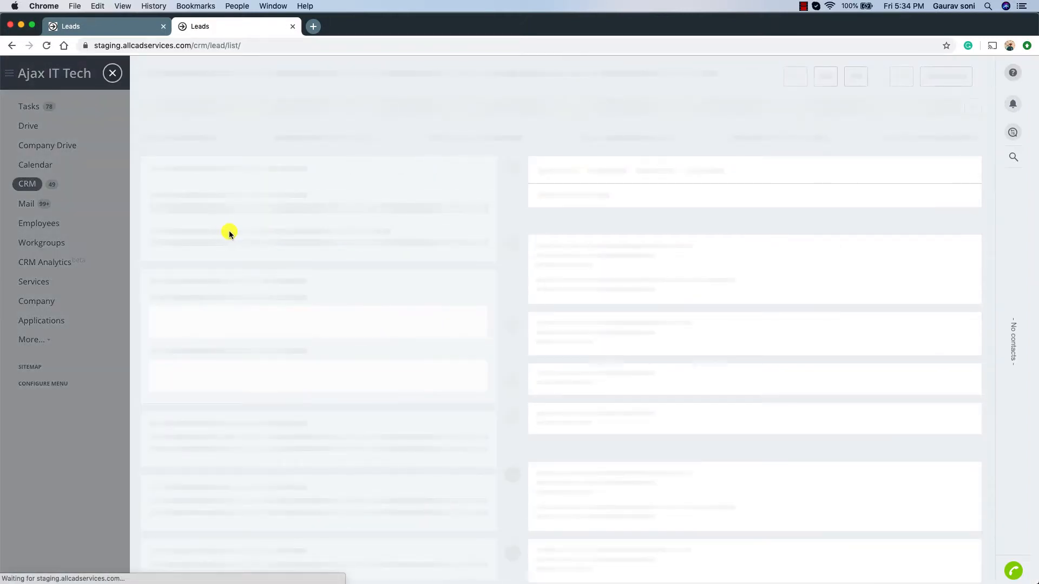
pyautogui.click(469, 171)
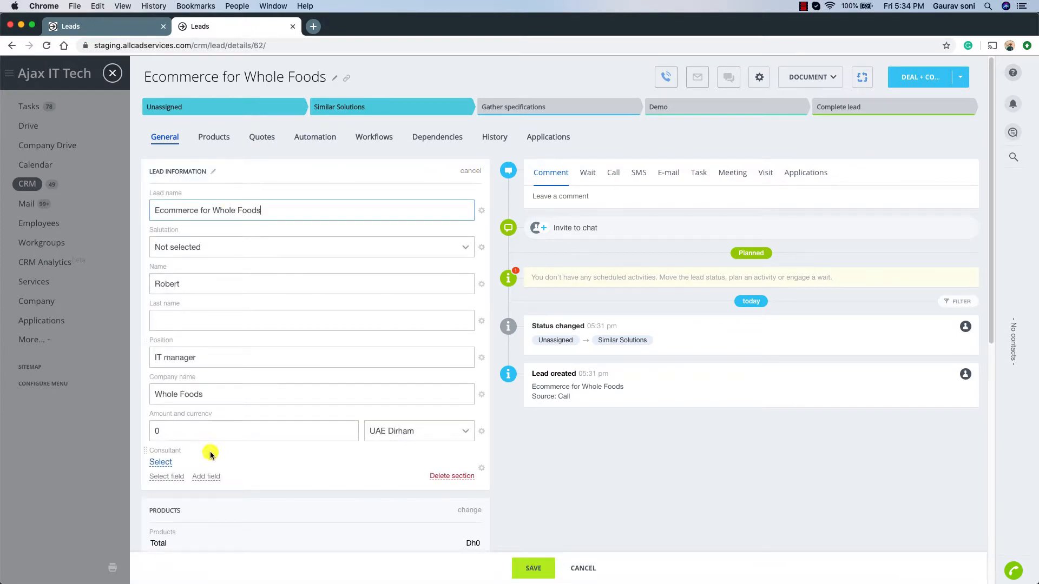
pyautogui.scroll(-1, 170, 476)
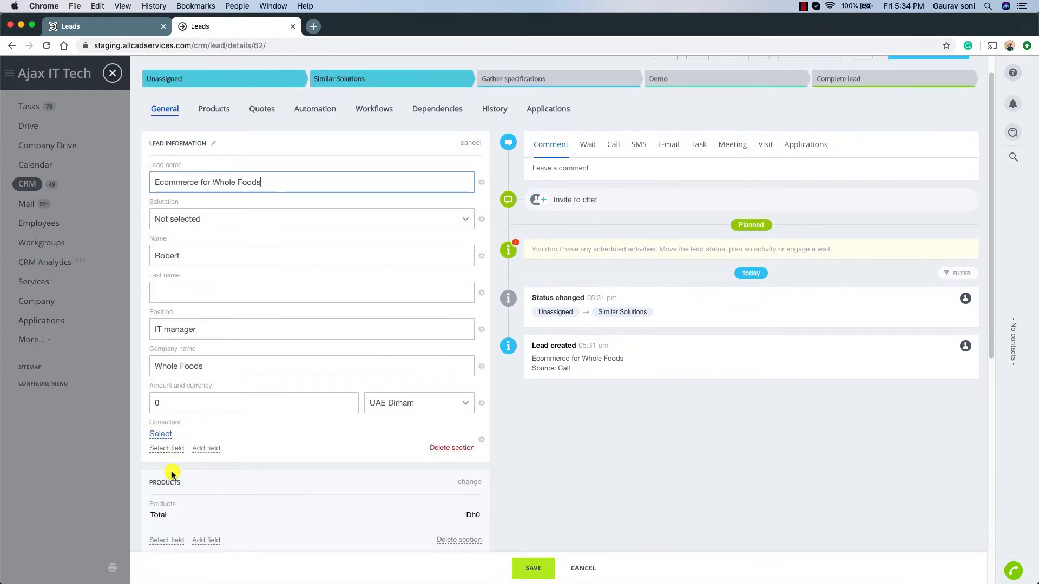
pyautogui.click(168, 449)
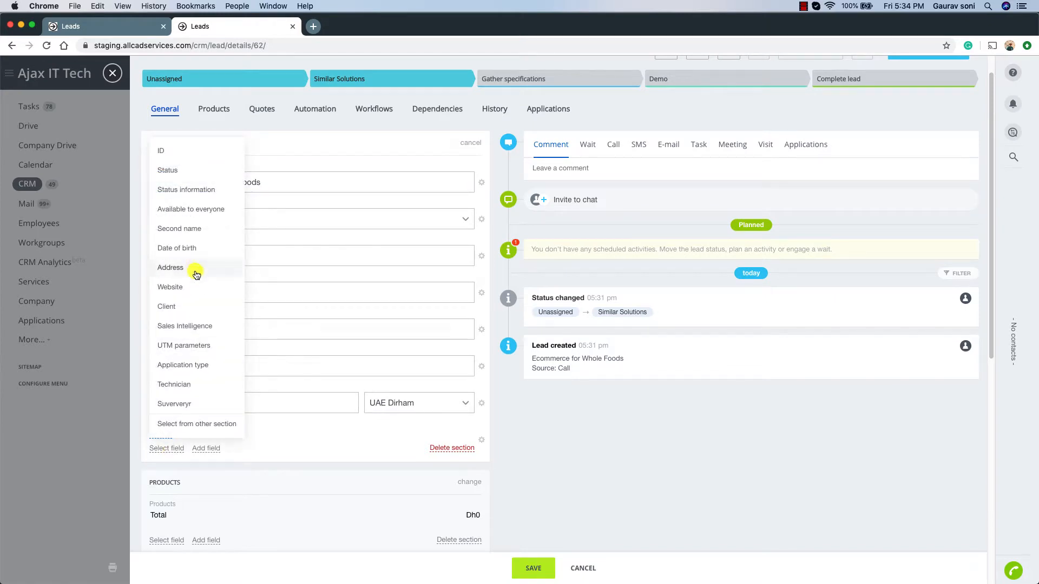
pyautogui.click(199, 403)
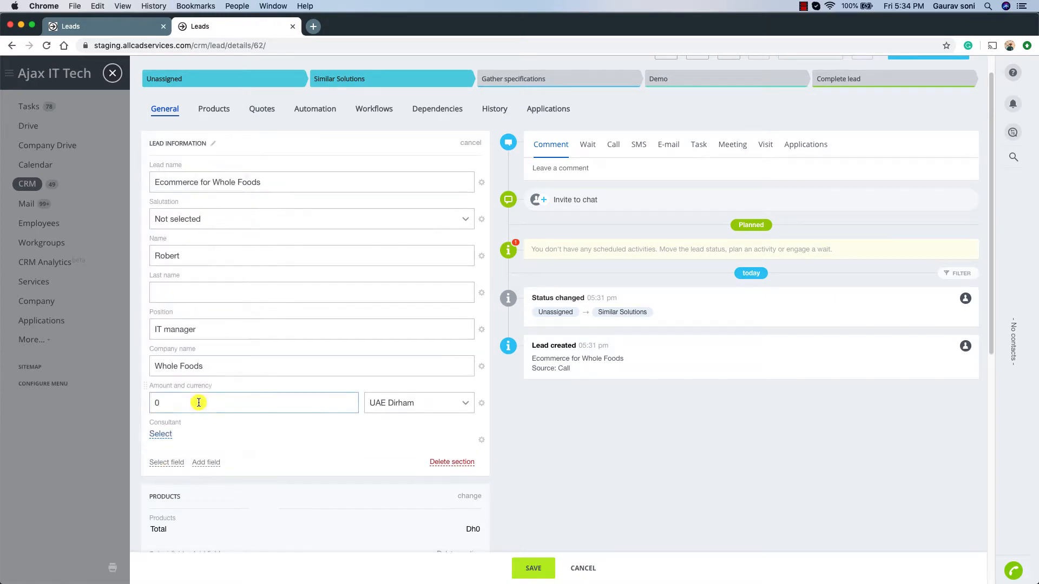
# Step: Link a recently selected contact without a company to the Suververyr field and save the lead
pyautogui.scroll(-1, 285, 387)
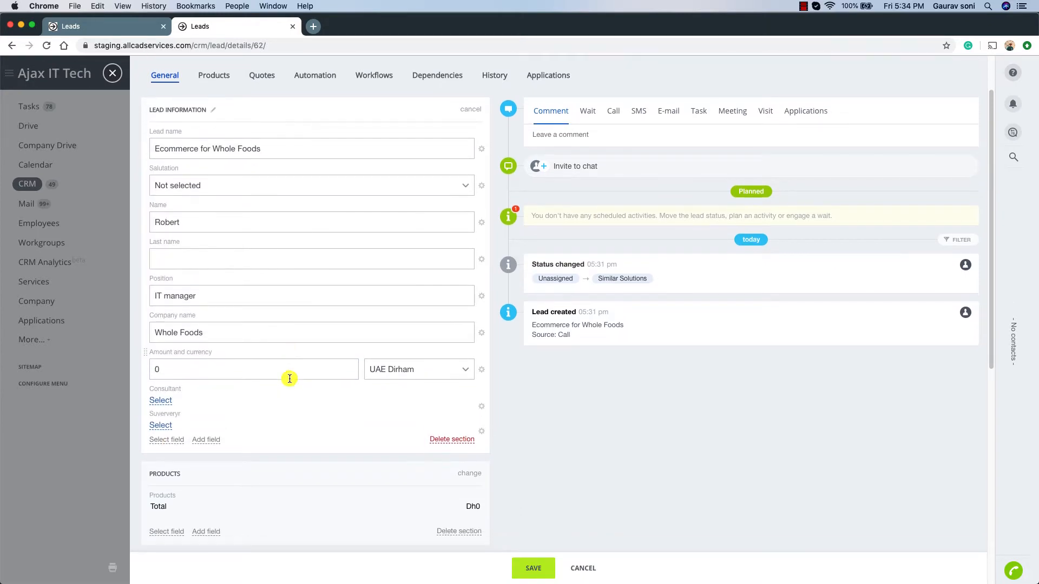
pyautogui.click(168, 427)
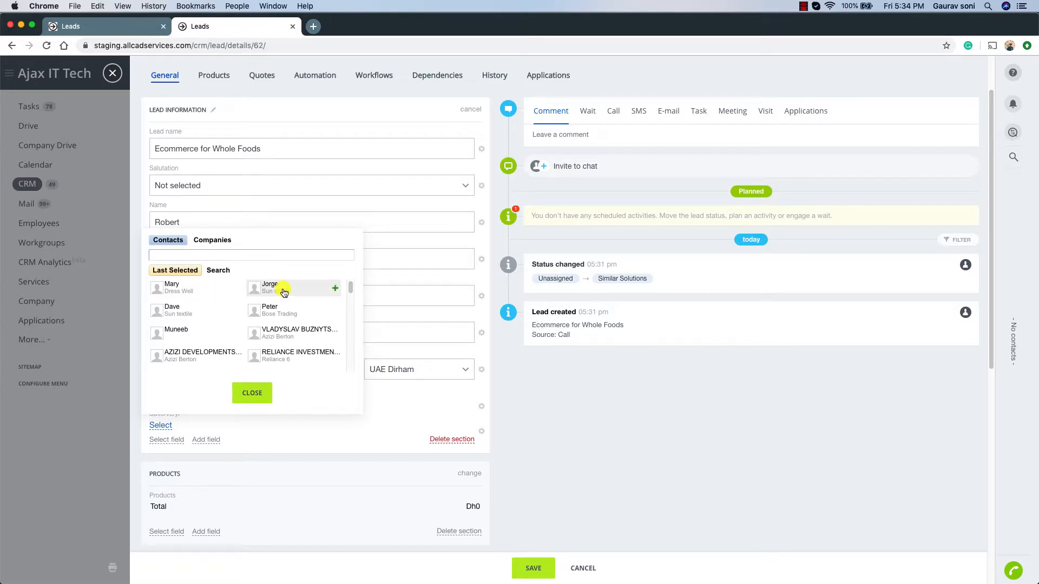
pyautogui.click(194, 335)
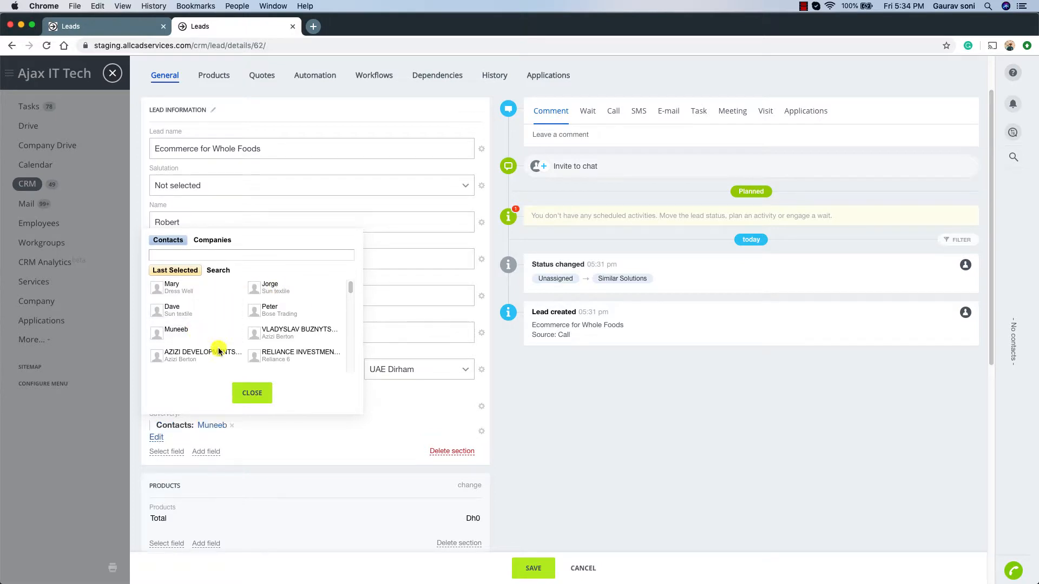
pyautogui.click(413, 418)
pyautogui.click(521, 557)
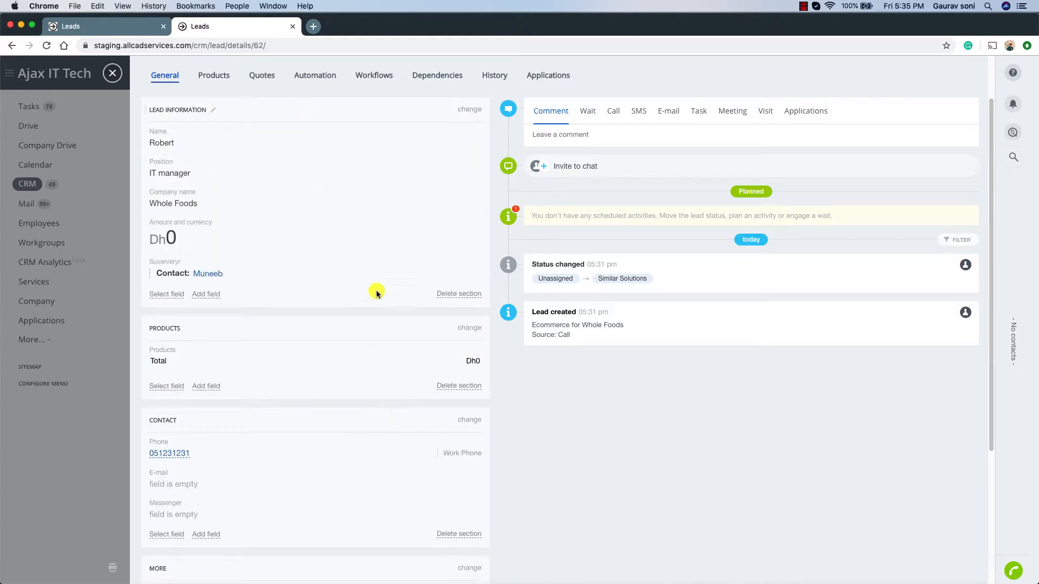
# Step: Close the lead and examine the custom lead fields in the CRM settings, including the actions available for the Suververyr field
pyautogui.scroll(1, 387, 291)
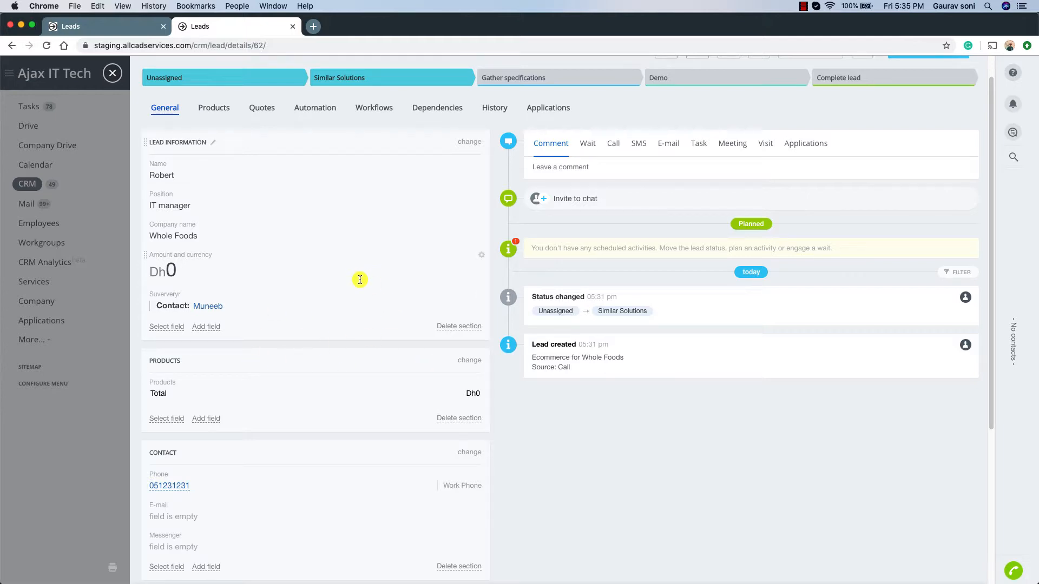
pyautogui.scroll(1, 359, 217)
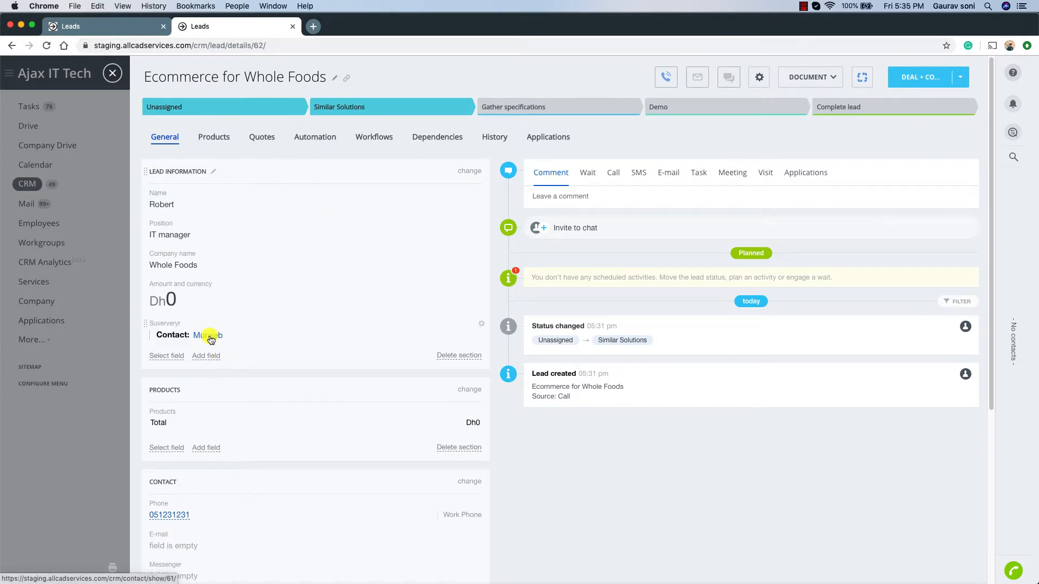
pyautogui.click(112, 76)
pyautogui.click(590, 111)
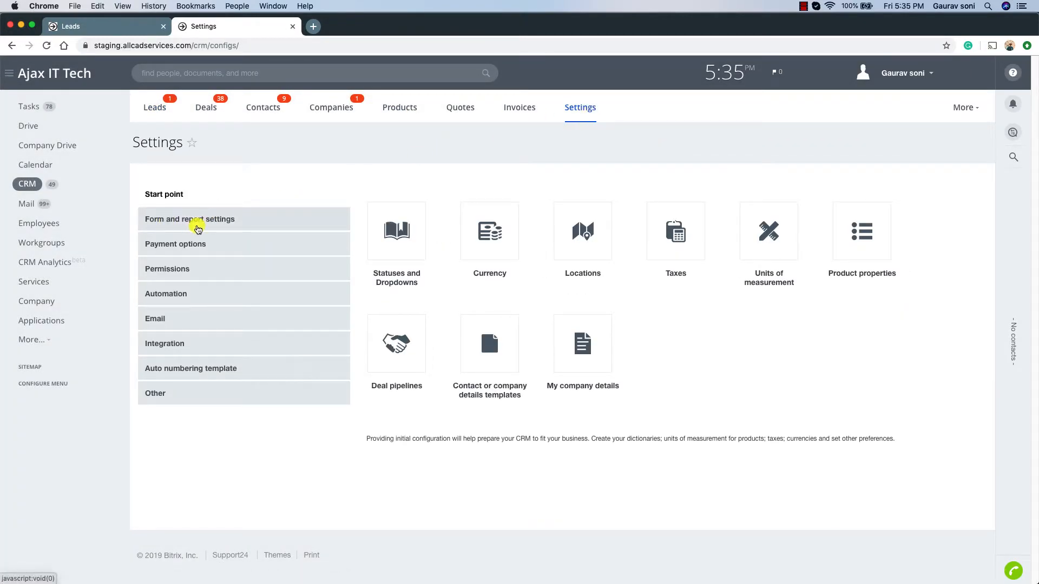
pyautogui.click(160, 225)
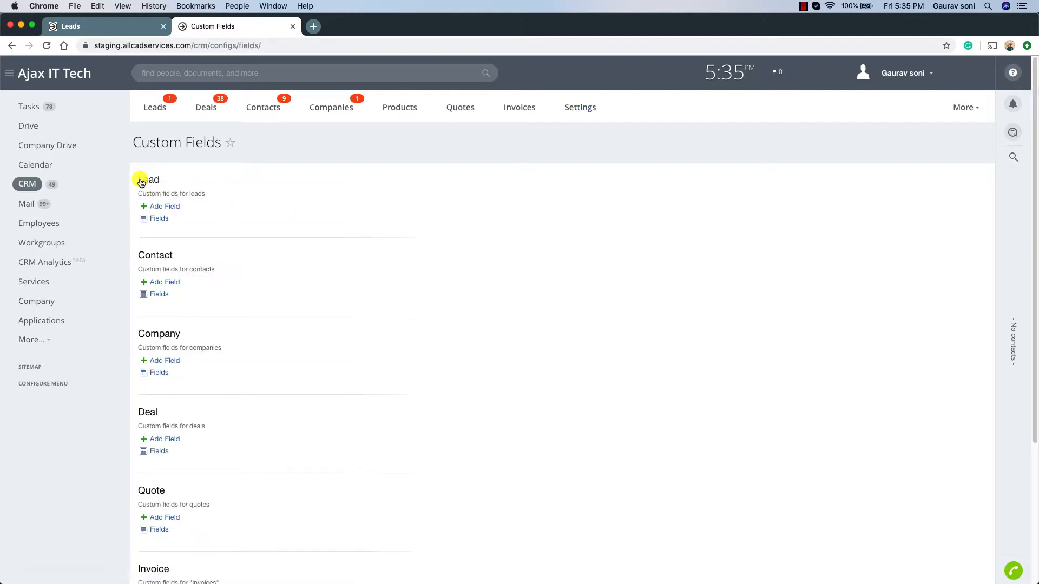
pyautogui.click(157, 220)
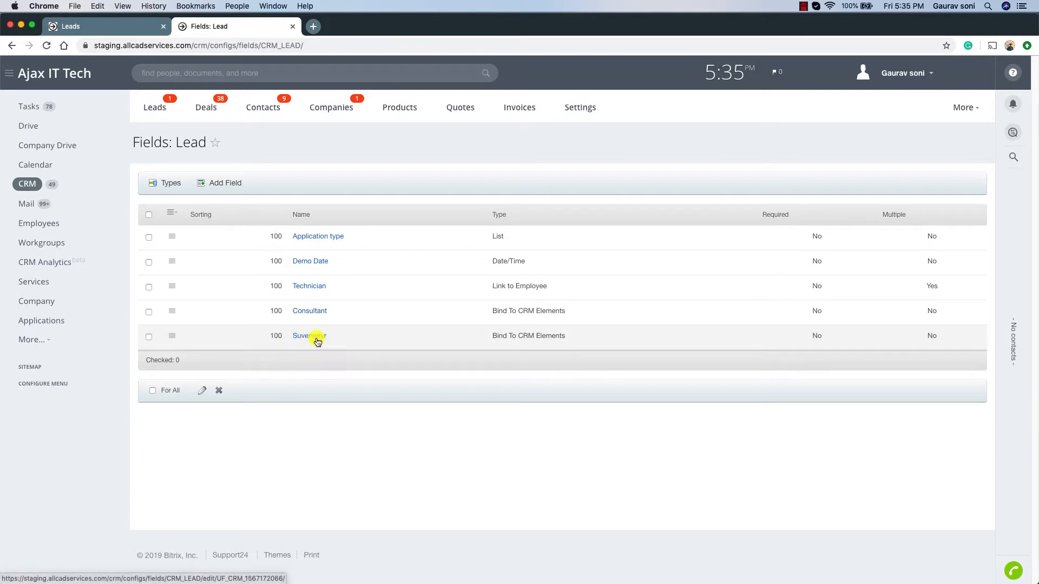
pyautogui.click(171, 336)
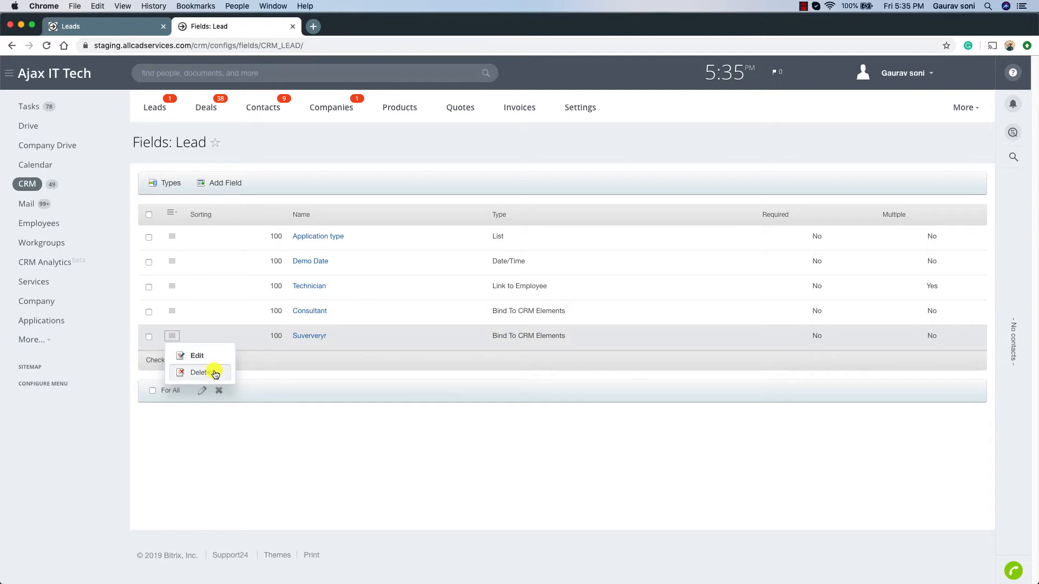
pyautogui.click(391, 163)
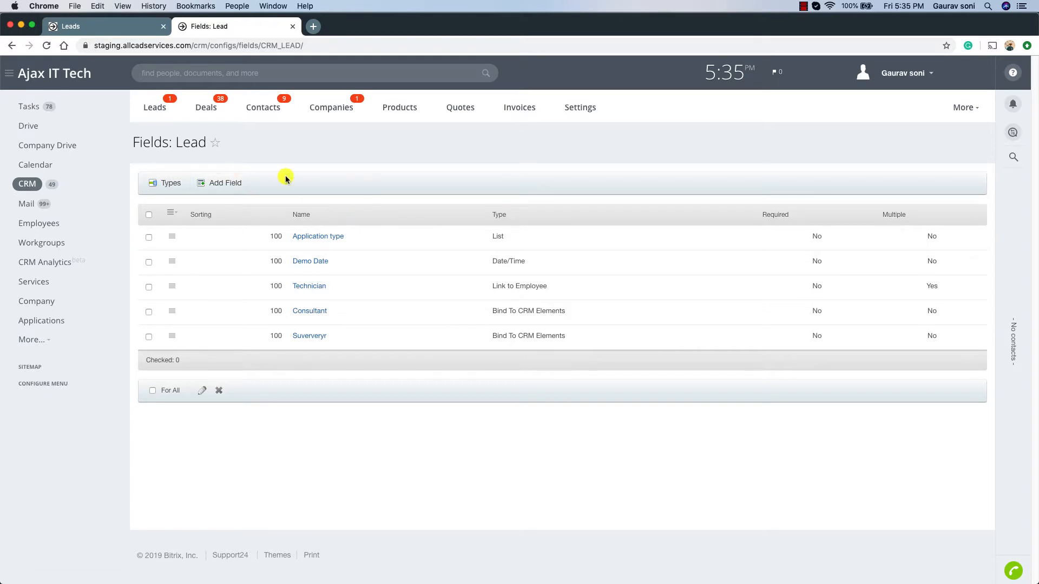
# Step: Return to the leads list, move the Full name column in front of the Lead column, and narrow it slightly
pyautogui.click(171, 112)
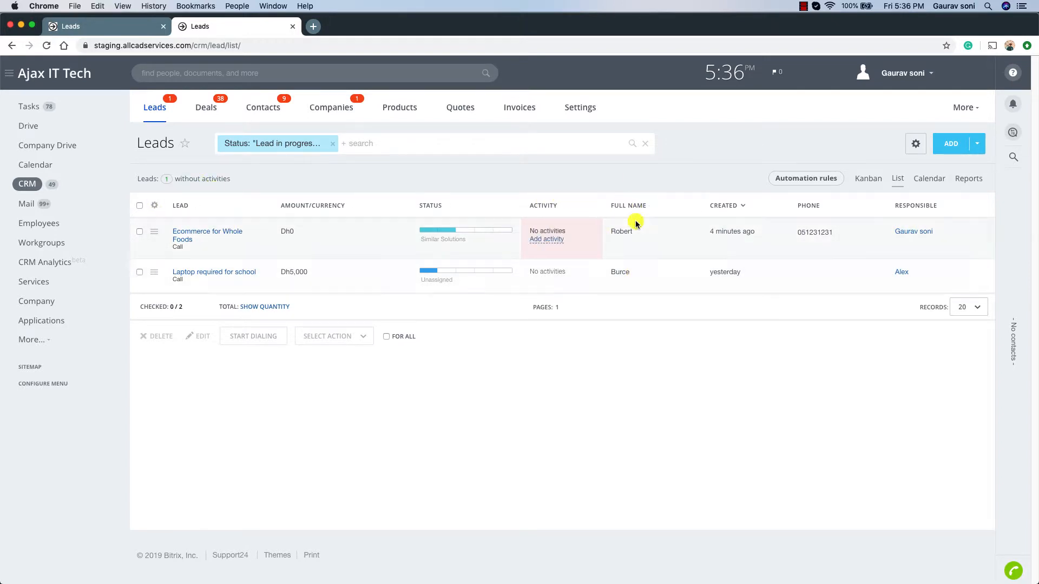
pyautogui.moveTo(620, 211); pyautogui.dragTo(206, 214)
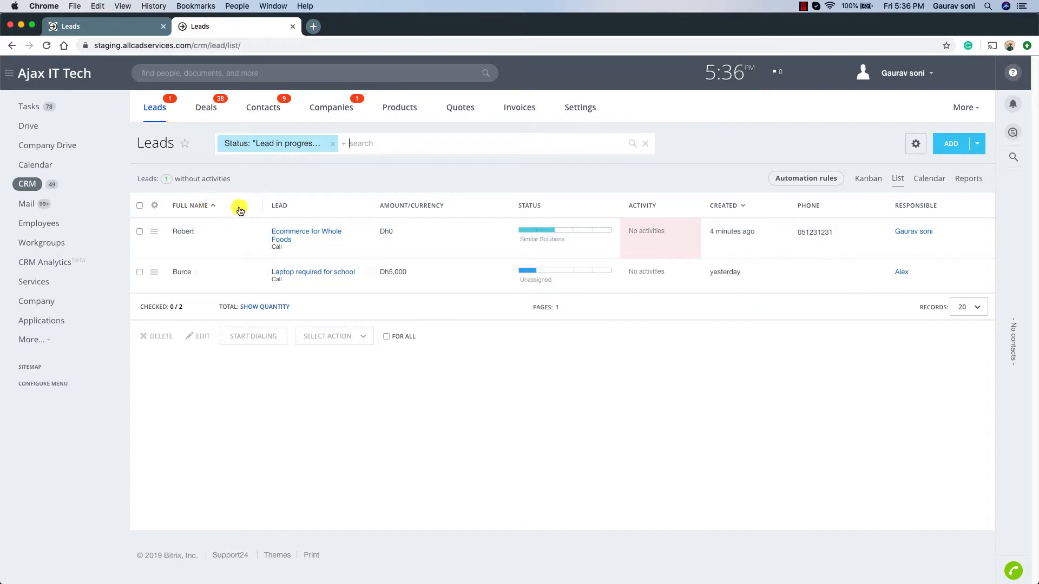
pyautogui.moveTo(262, 204); pyautogui.dragTo(238, 204)
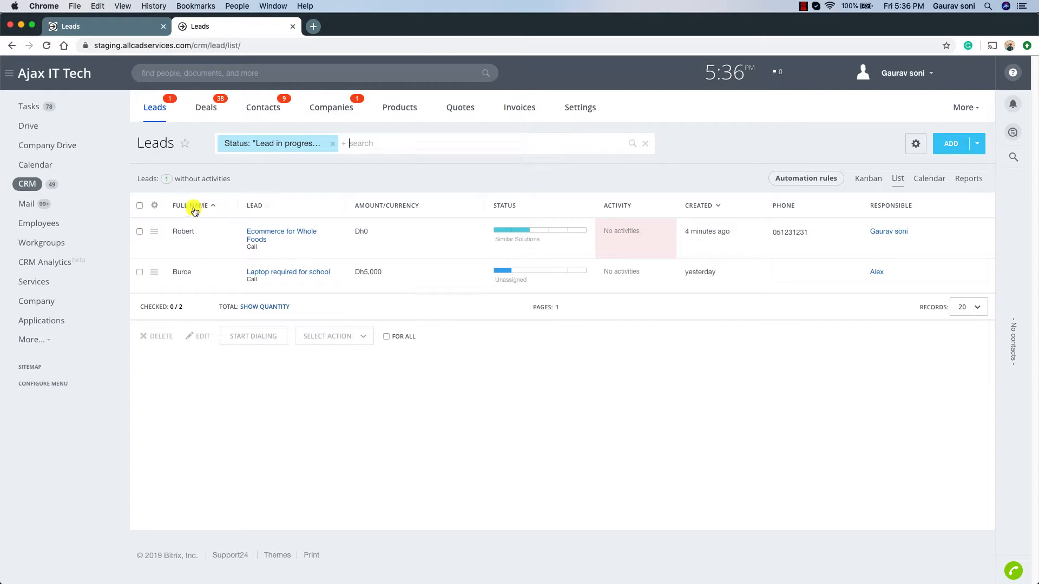
# Step: Add the Created by column to the leads list and place it between Full name and Lead
pyautogui.click(156, 206)
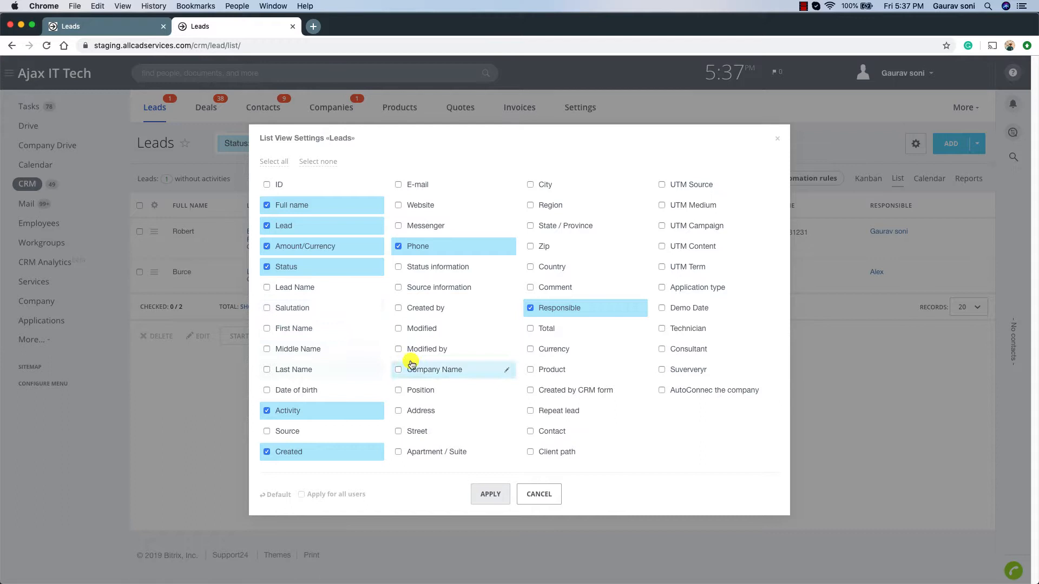
pyautogui.click(433, 312)
pyautogui.click(493, 493)
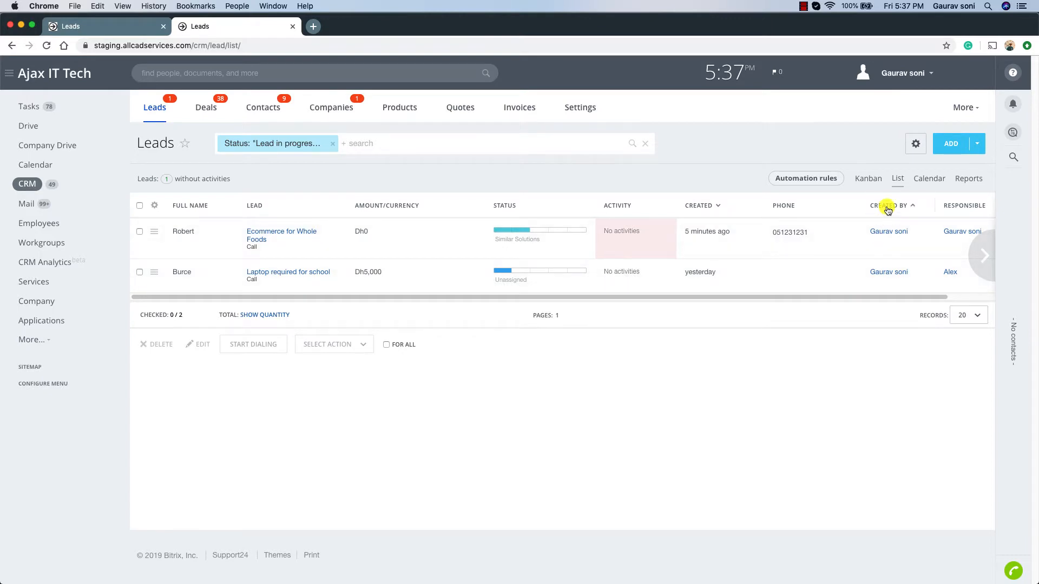
pyautogui.moveTo(891, 208); pyautogui.dragTo(271, 206)
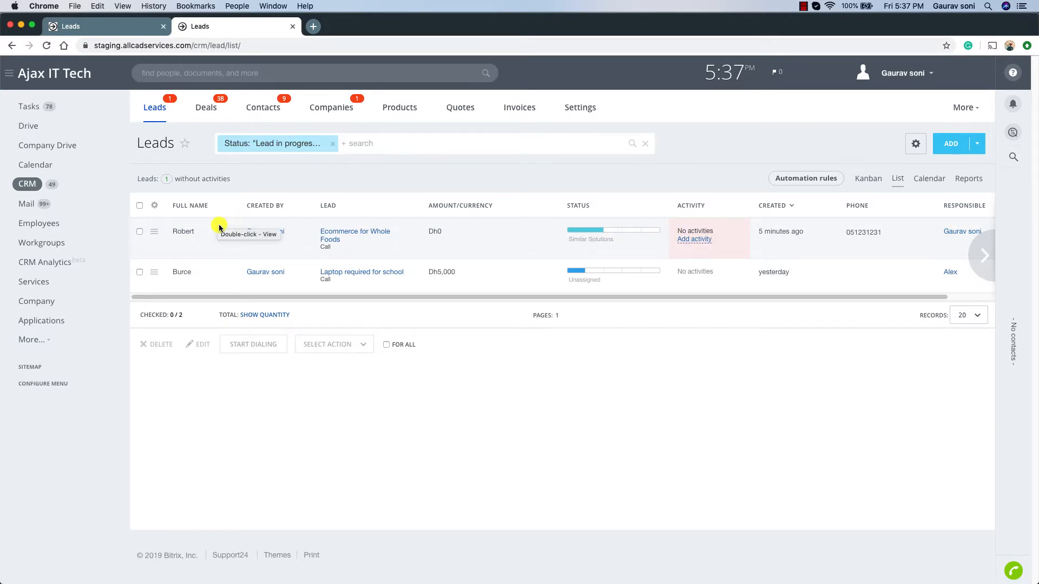
# Step: Apply the current list view settings of the leads list for all users
pyautogui.click(154, 205)
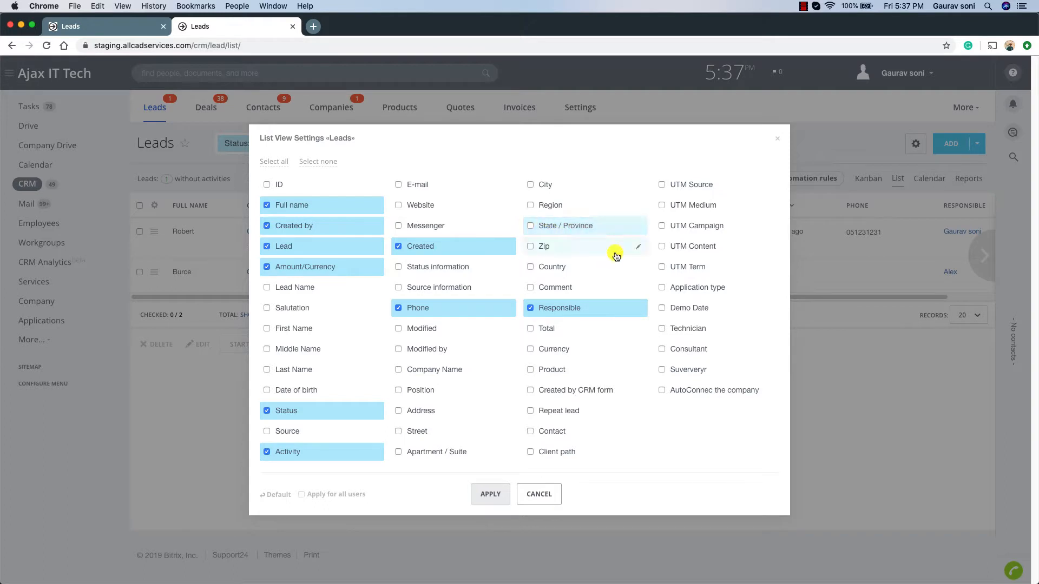
pyautogui.moveTo(379, 495); pyautogui.dragTo(315, 500)
pyautogui.click(382, 495)
pyautogui.click(302, 495)
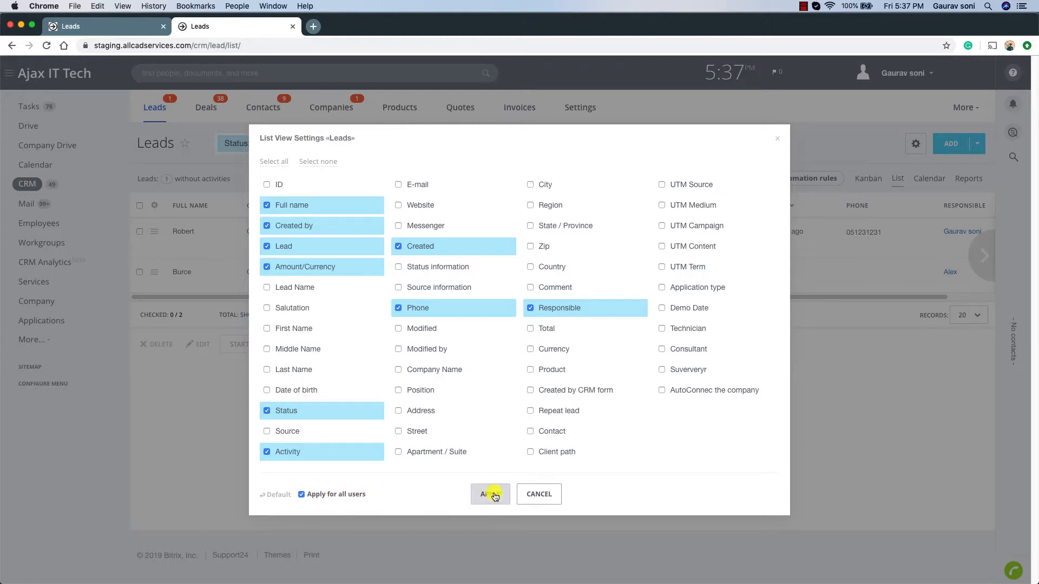
pyautogui.click(488, 494)
pyautogui.click(511, 287)
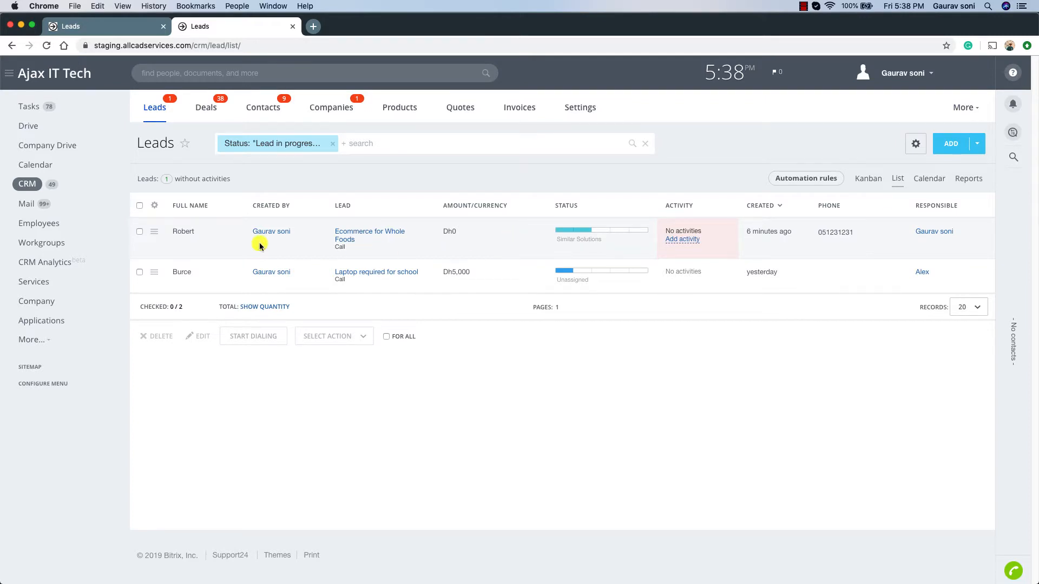
# Step: Open the "Ecommerce for Whole Foods" lead and post the comment "Customer want the mobile app as well"
pyautogui.click(229, 232)
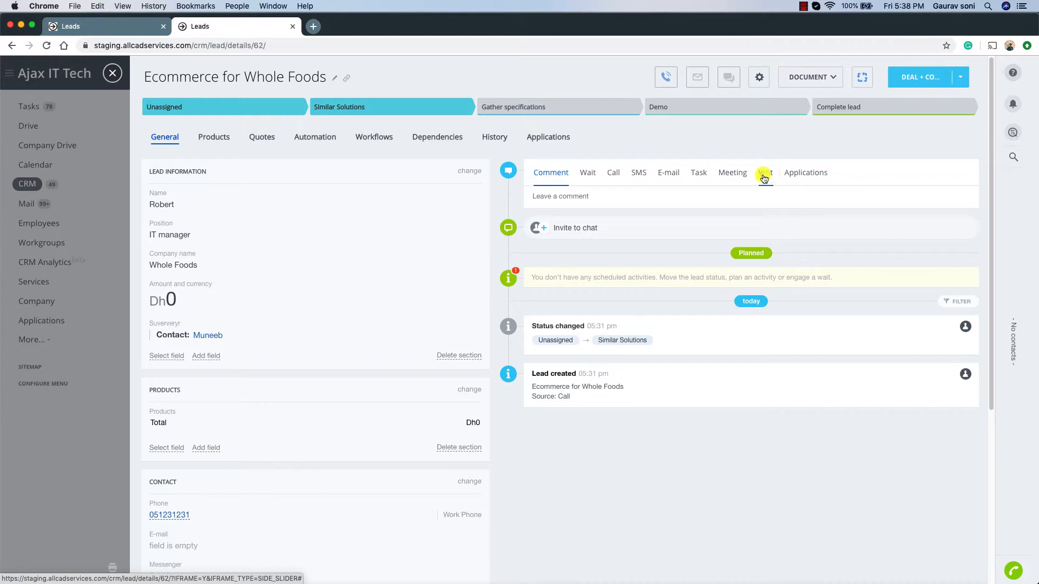
pyautogui.click(593, 196)
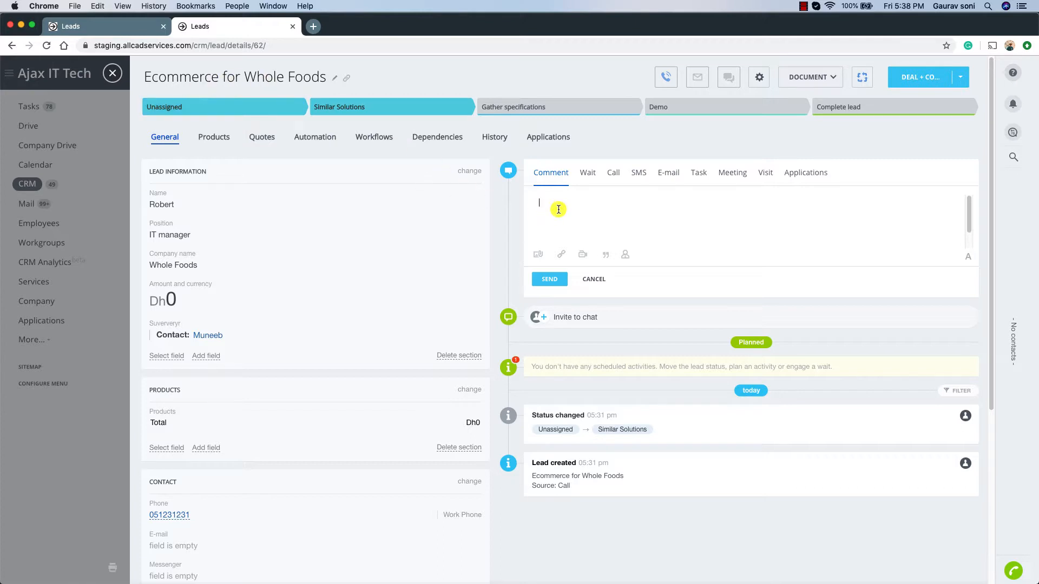
pyautogui.write('H')
pyautogui.press('BackSpace')
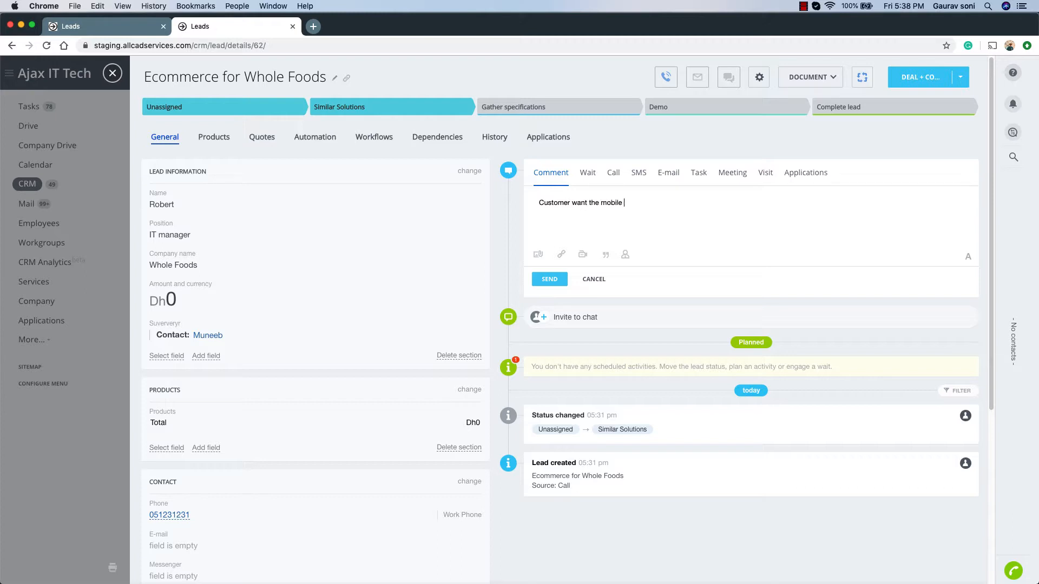
pyautogui.write('ell')
pyautogui.press('Left')
pyautogui.press('Left')
pyautogui.press('Left')
pyautogui.press('Left')
pyautogui.click(560, 282)
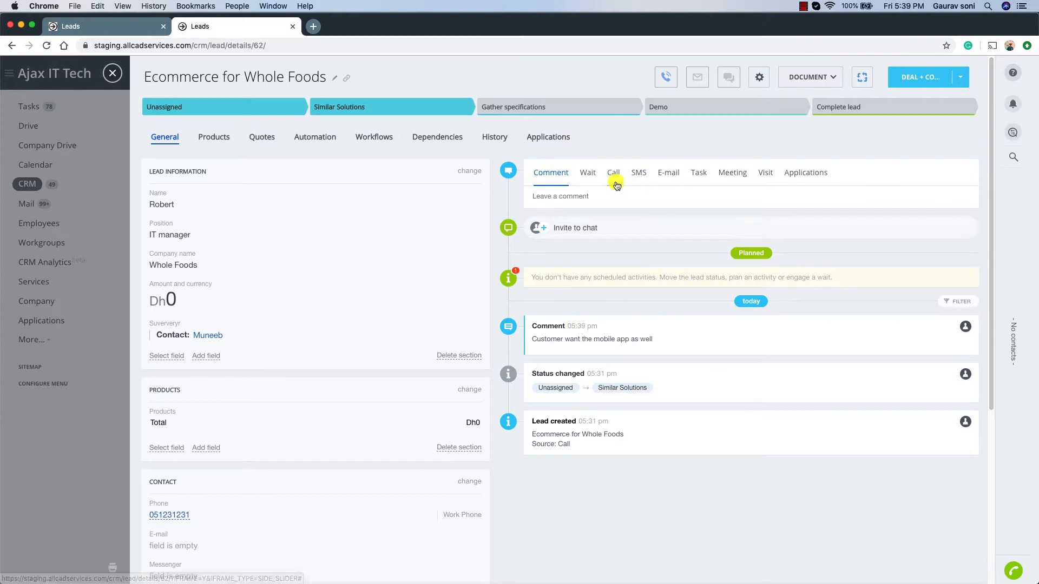
# Step: Set a wait of 1 week on the lead without a comment, then close it and refresh the leads list
pyautogui.click(590, 173)
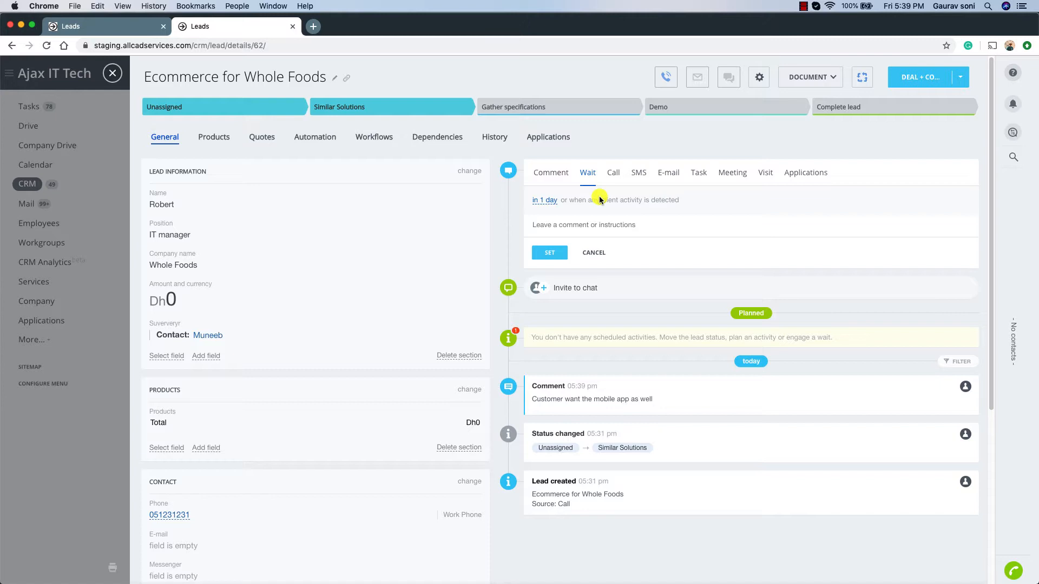
pyautogui.click(548, 202)
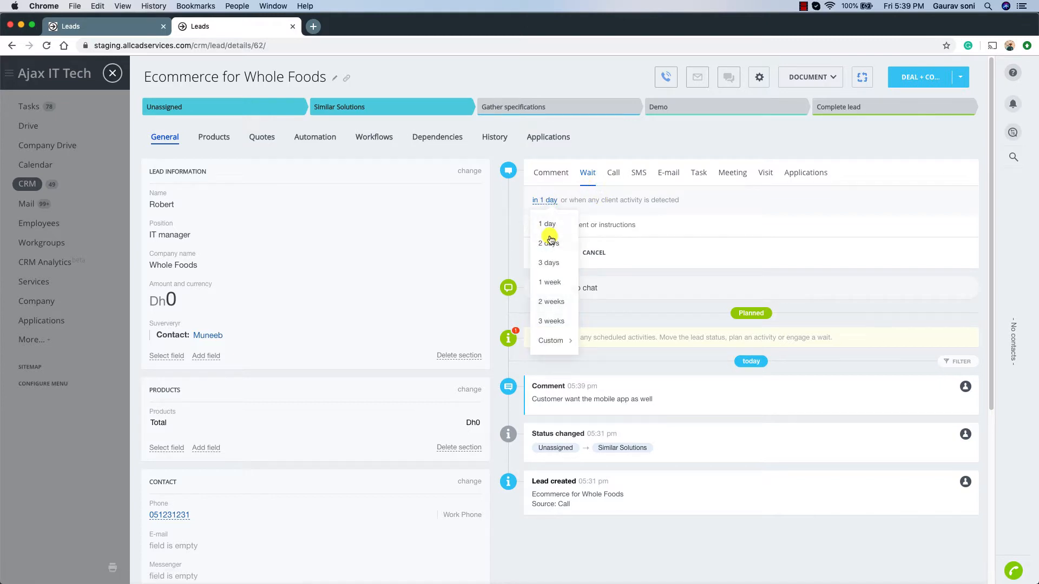
pyautogui.click(558, 282)
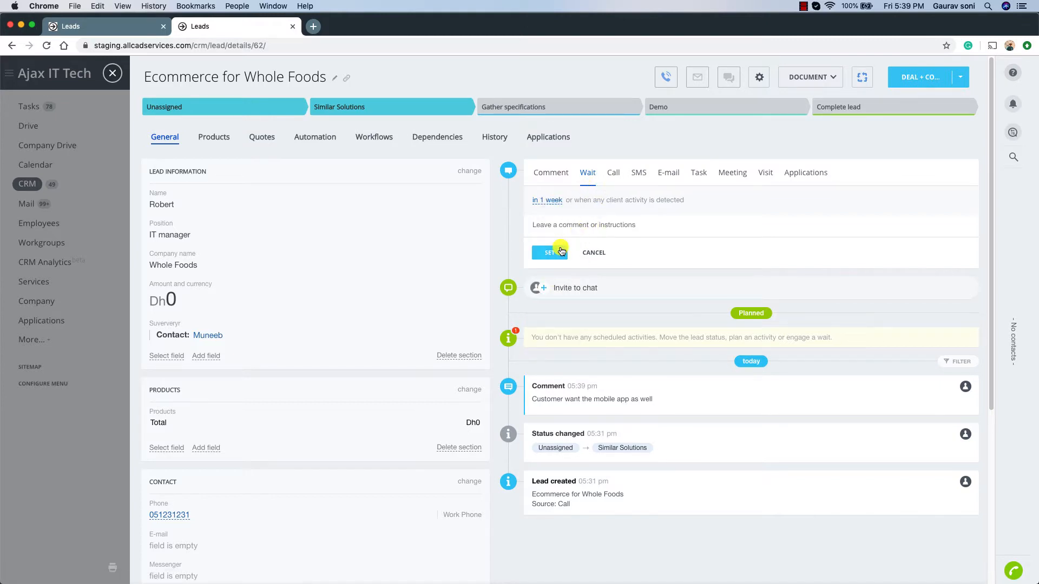
pyautogui.click(561, 252)
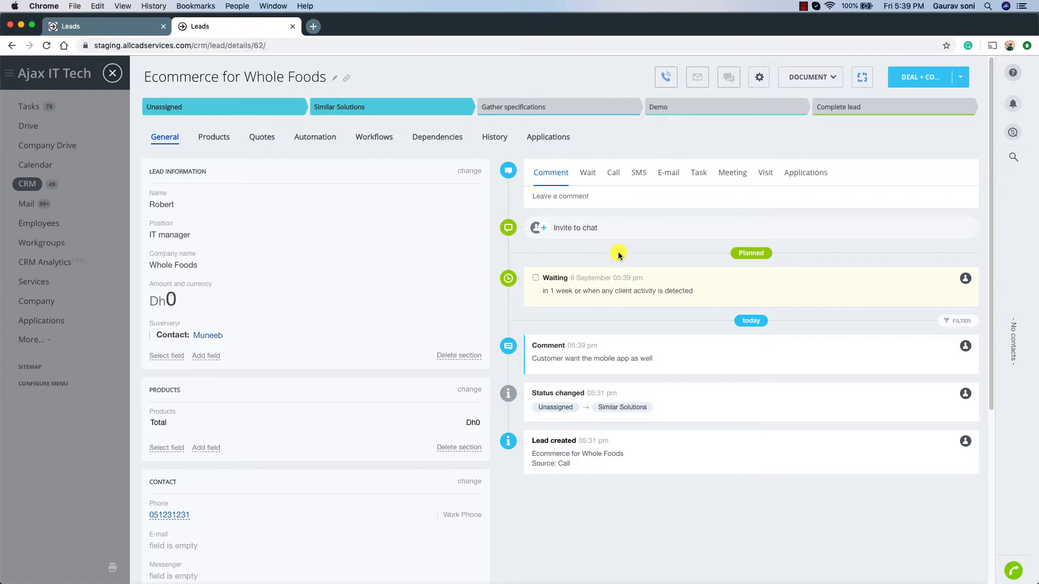
pyautogui.click(113, 73)
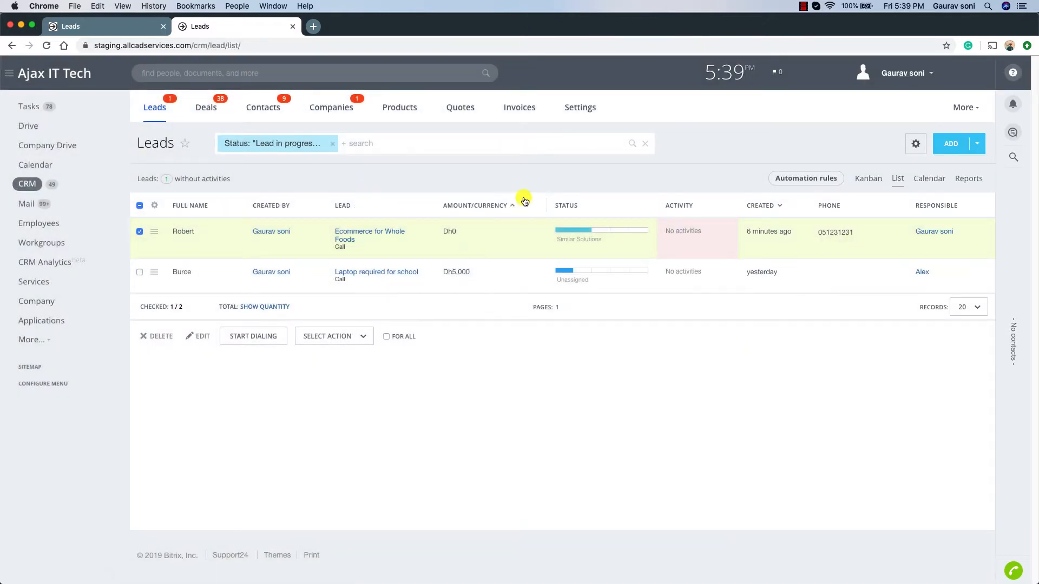
pyautogui.click(47, 45)
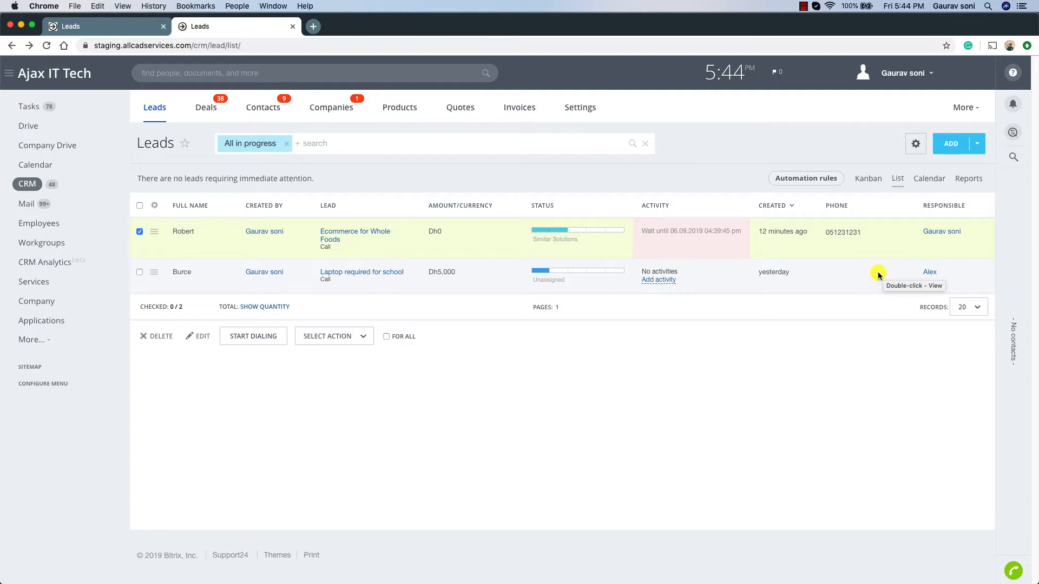
# Step: Examine who is responsible for the leads and which people can be chosen as responsible person in the "Ecommerce for Whole Foods" lead
pyautogui.click(294, 284)
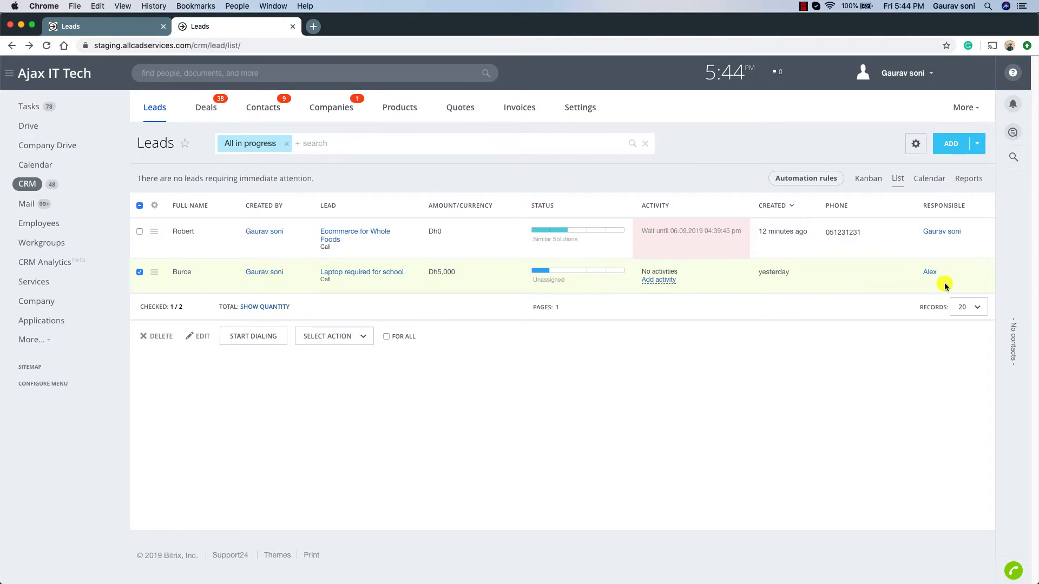
pyautogui.moveTo(931, 276)
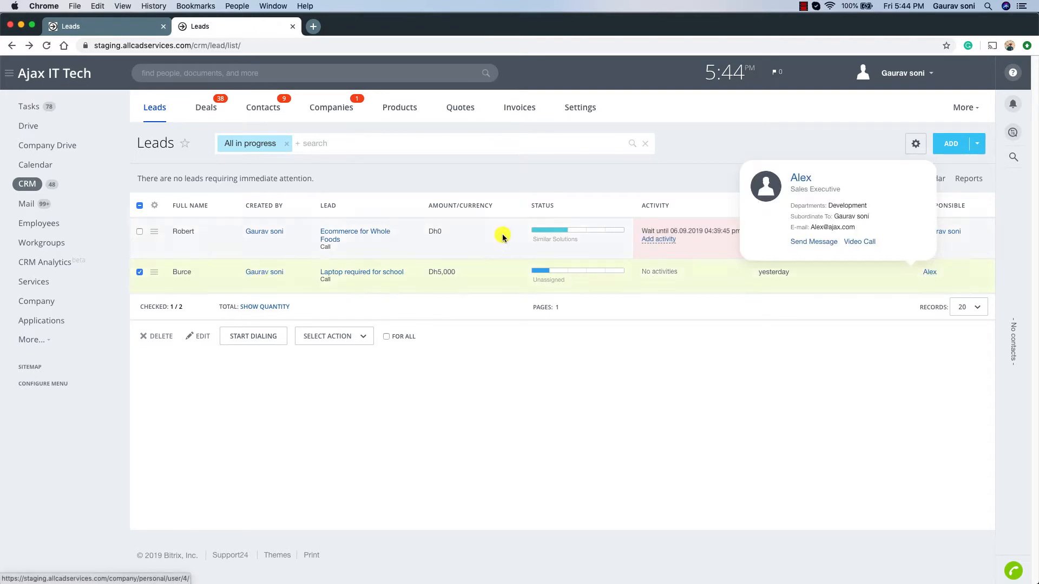
pyautogui.click(290, 231)
pyautogui.click(369, 234)
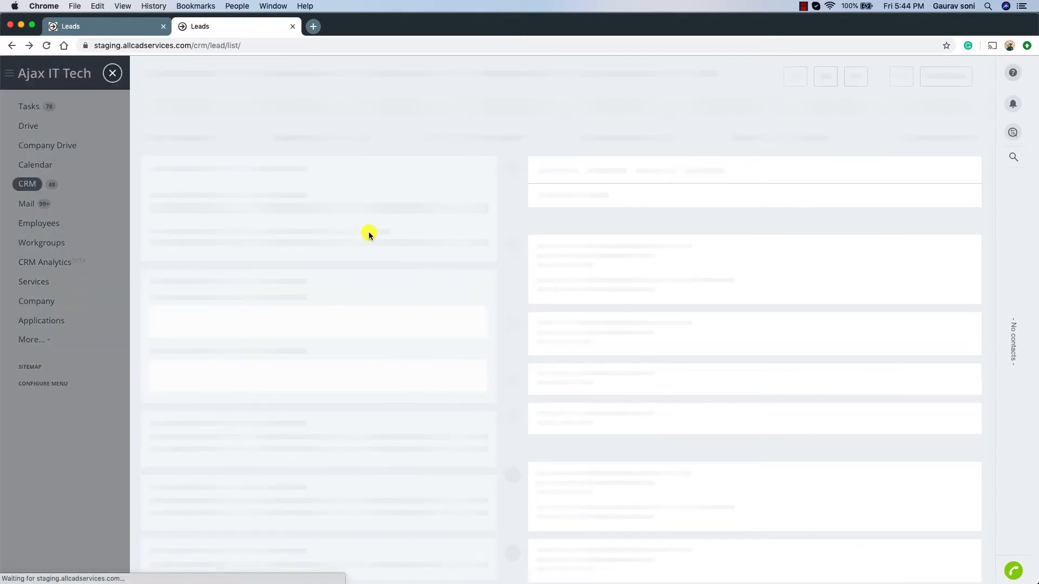
pyautogui.scroll(-5, 426, 224)
pyautogui.scroll(-3, 428, 228)
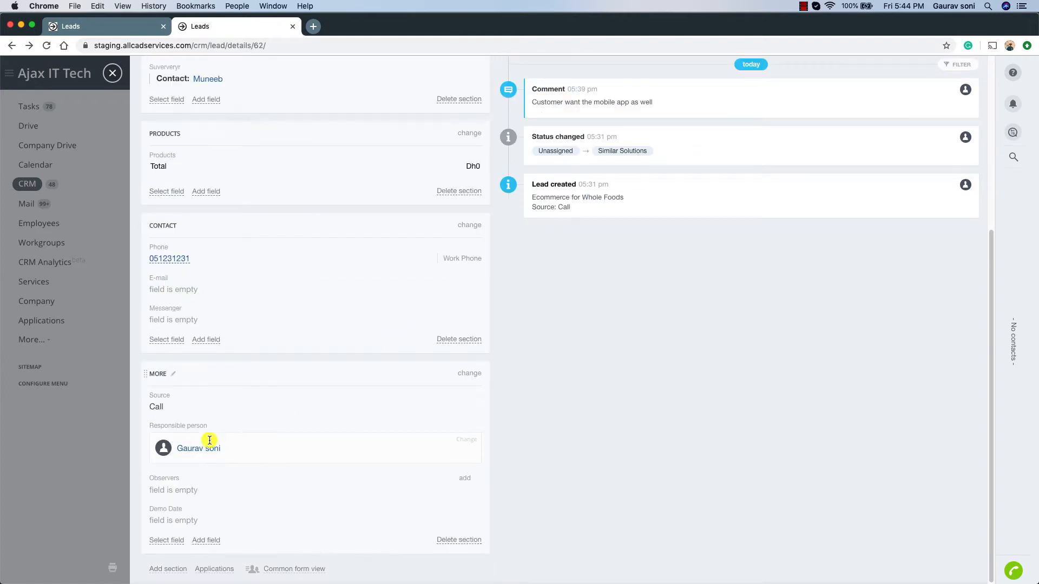
pyautogui.click(466, 440)
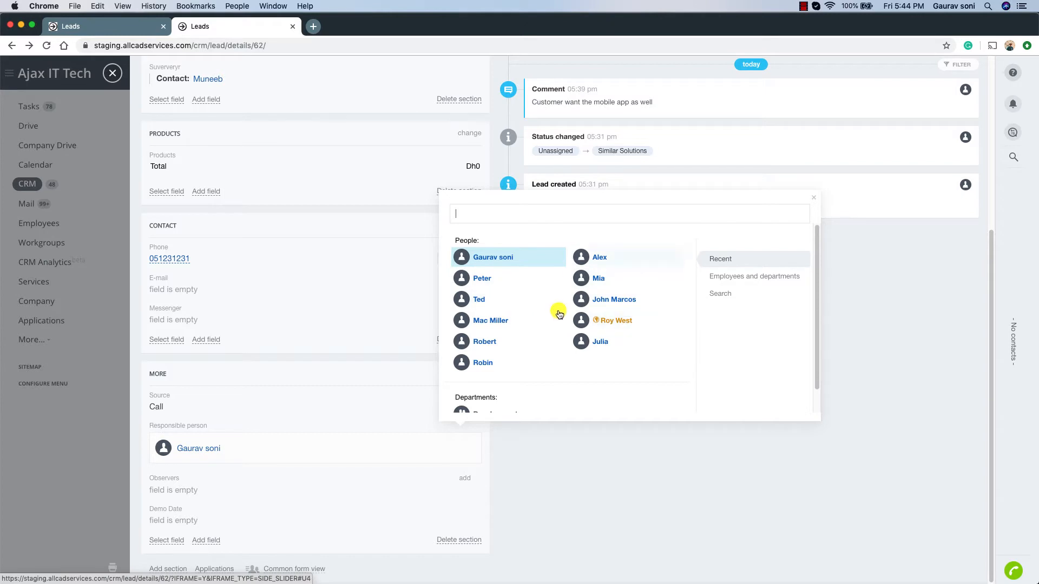
pyautogui.click(573, 457)
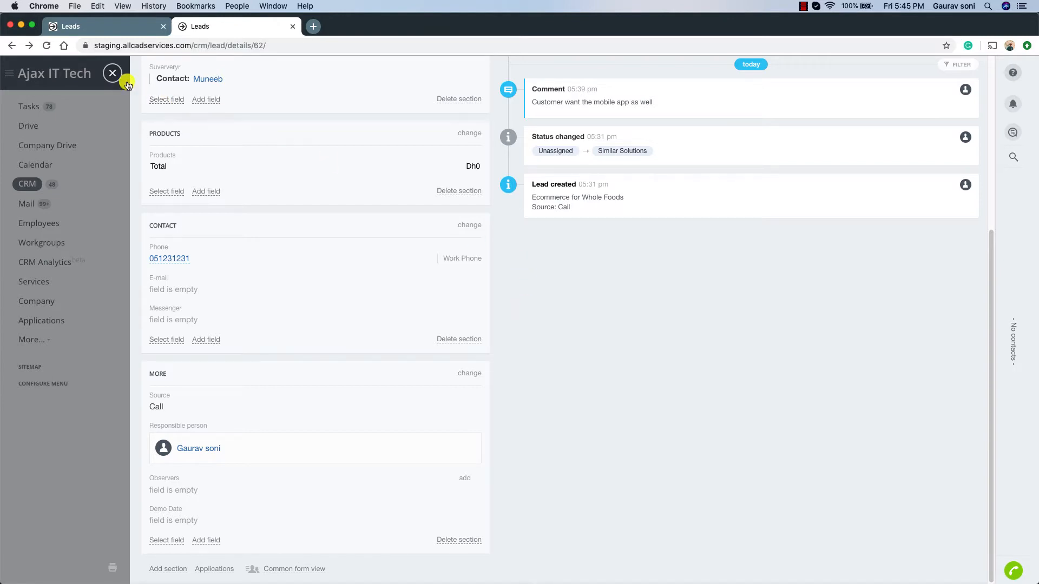
pyautogui.click(113, 73)
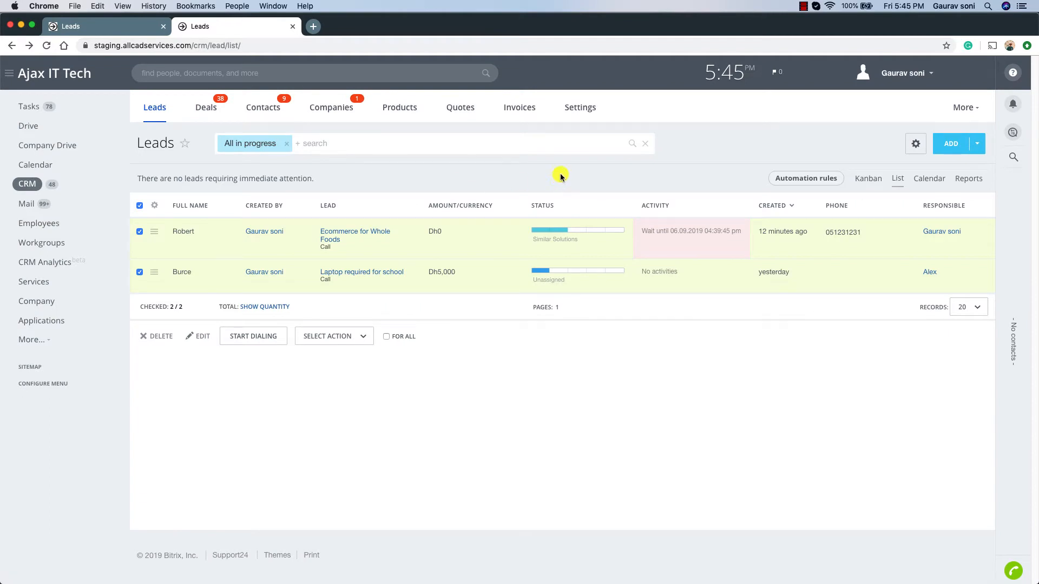
# Step: Open the CRM access permissions and examine the roles assigned to users and the rights of the Sales Executive role
pyautogui.click(578, 119)
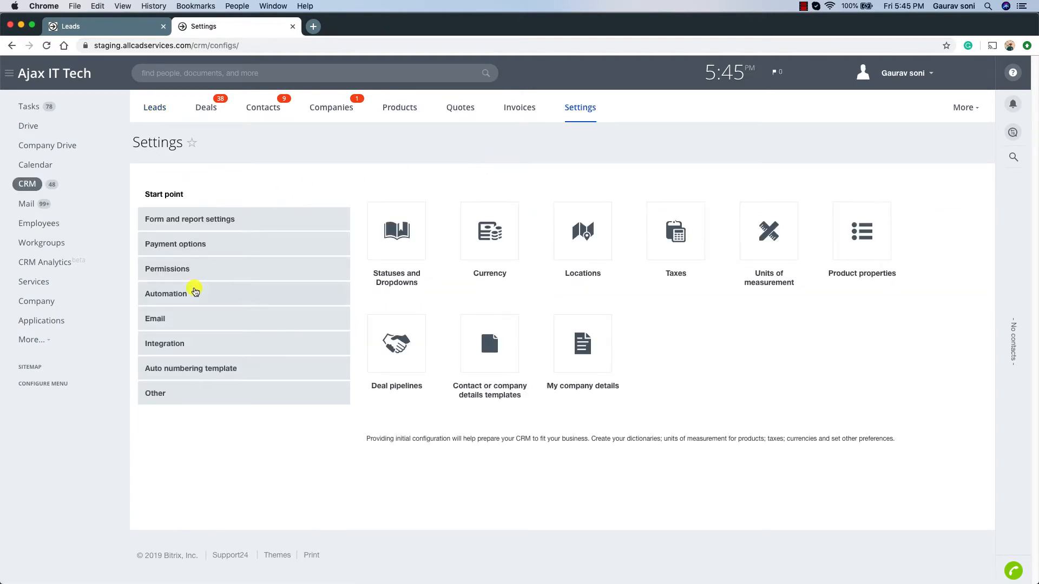
pyautogui.click(172, 270)
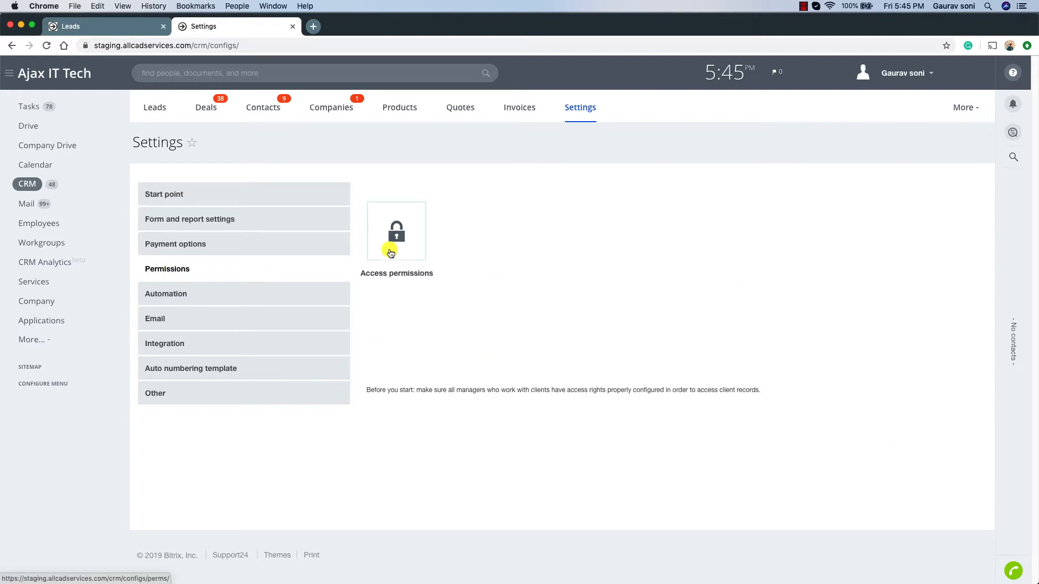
pyautogui.click(399, 234)
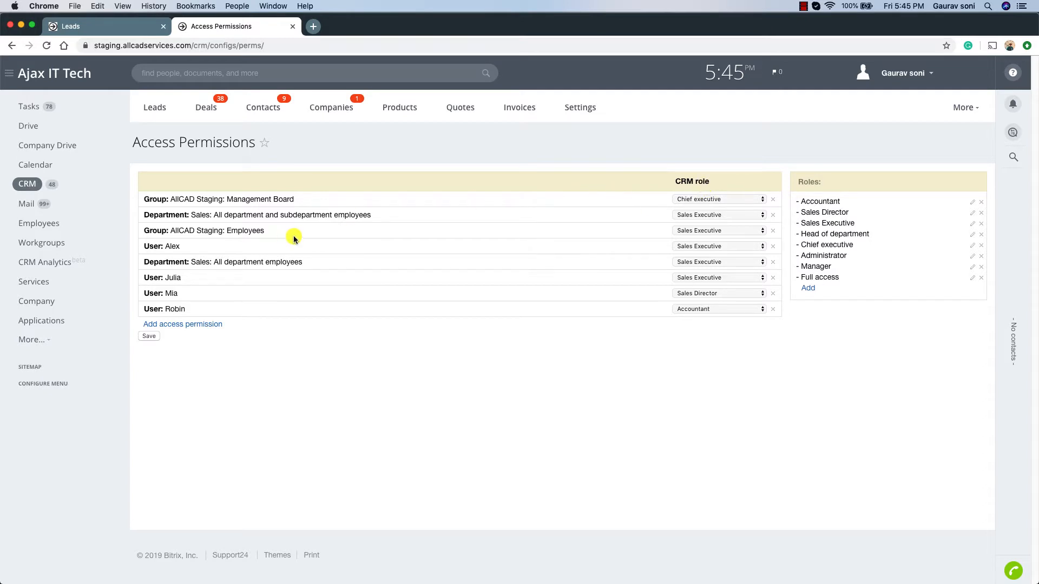
pyautogui.moveTo(167, 249); pyautogui.dragTo(192, 247)
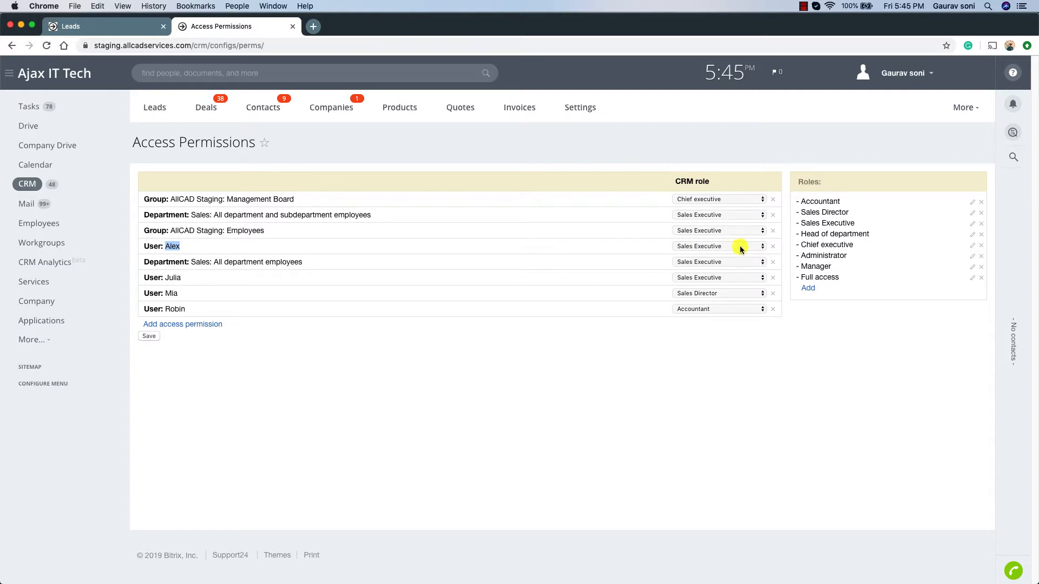
pyautogui.moveTo(816, 222); pyautogui.dragTo(972, 226)
pyautogui.click(972, 226)
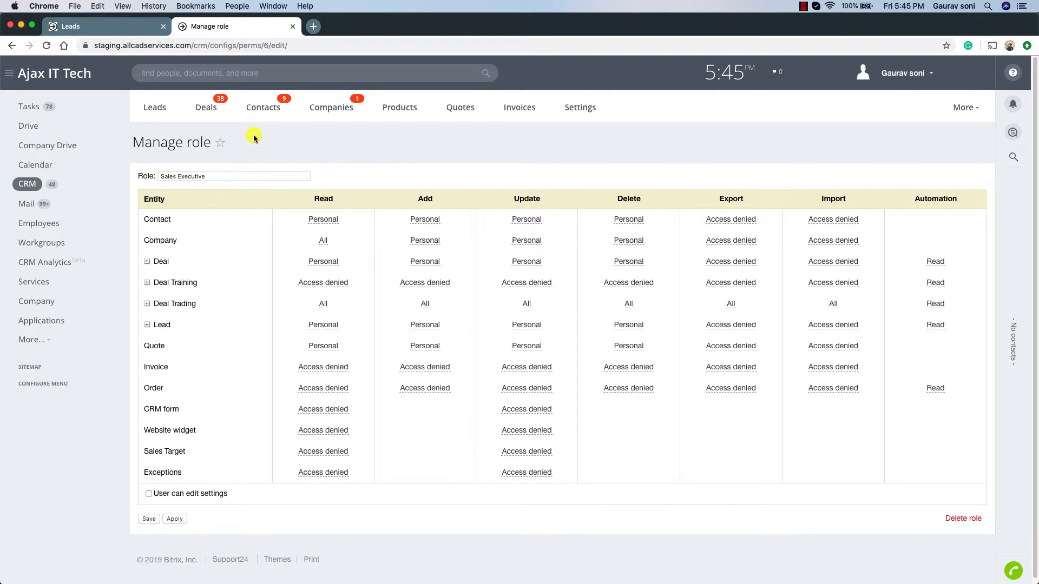
# Step: View the leads list through the "My leads in progress" filter and remove that filter again
pyautogui.click(157, 108)
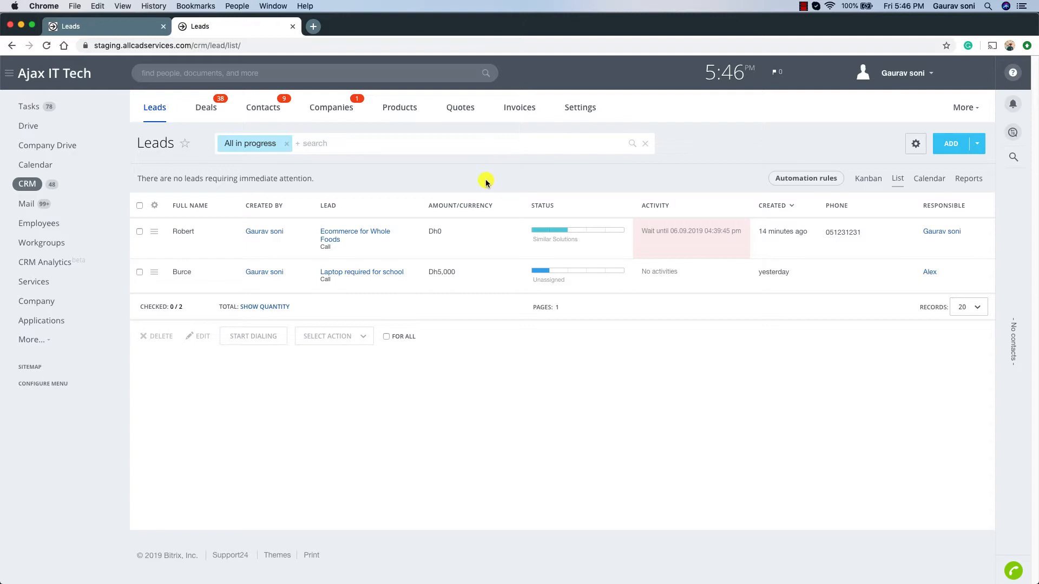
pyautogui.click(348, 145)
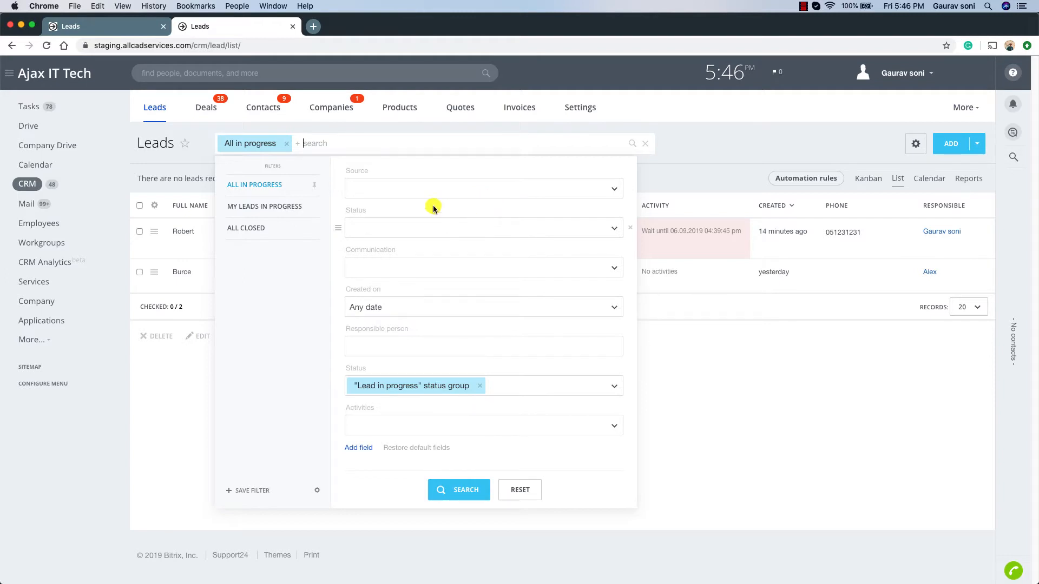
pyautogui.click(267, 209)
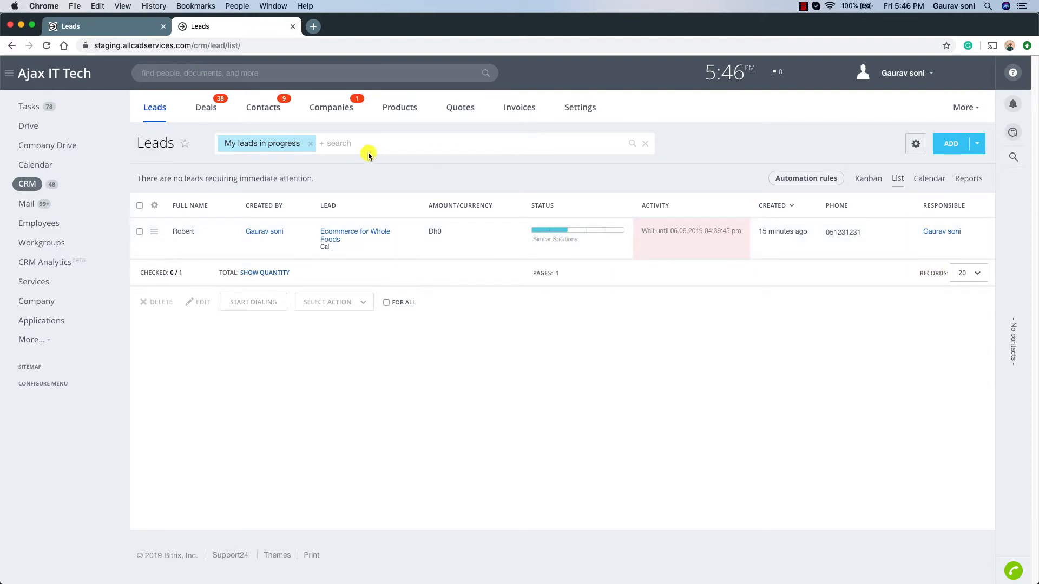
pyautogui.click(311, 145)
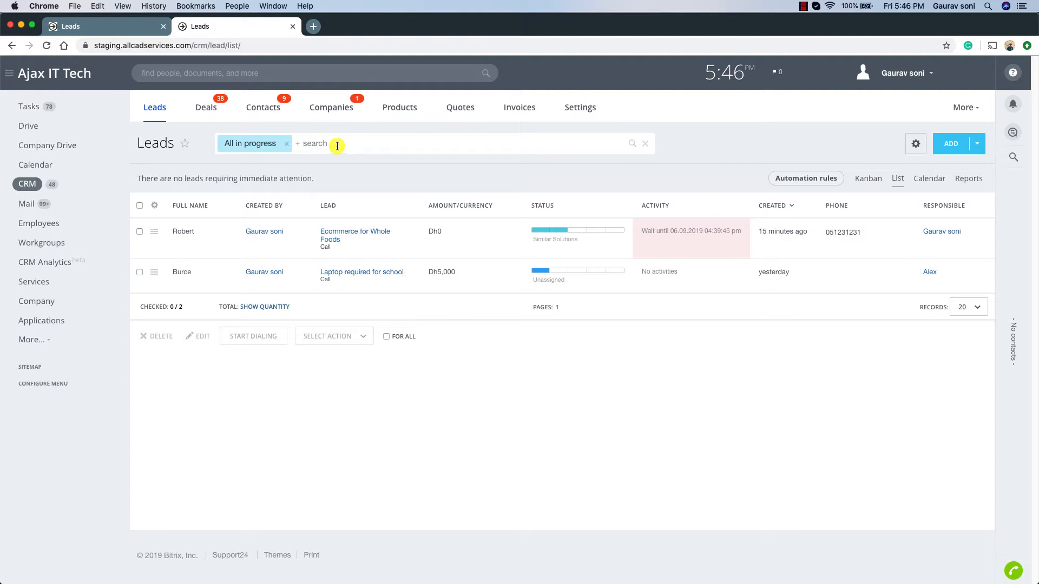
# Step: Filter the in-progress leads by the responsible person of the "Laptop required for school" lead
pyautogui.click(330, 143)
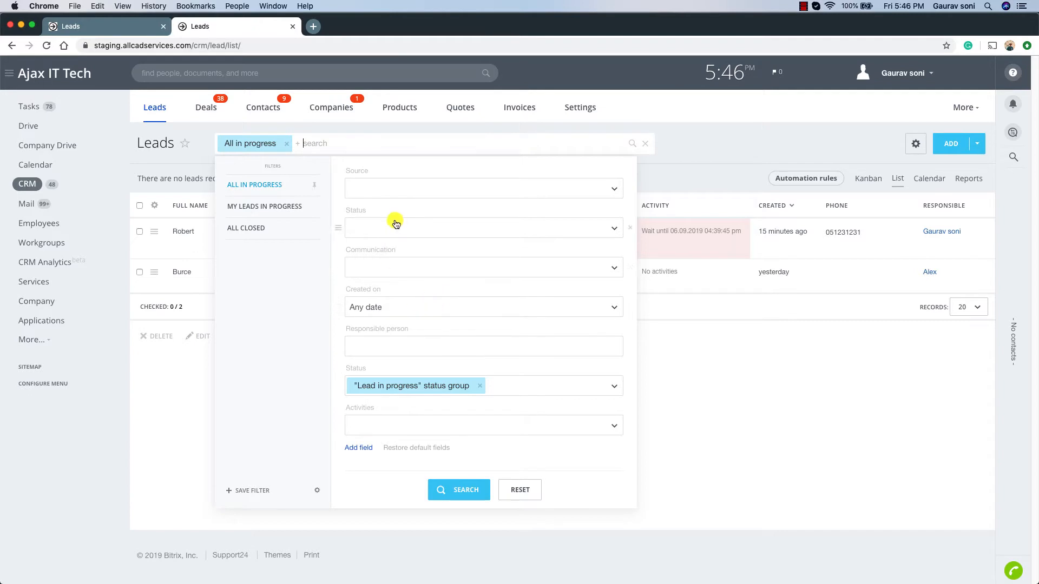
pyautogui.click(405, 346)
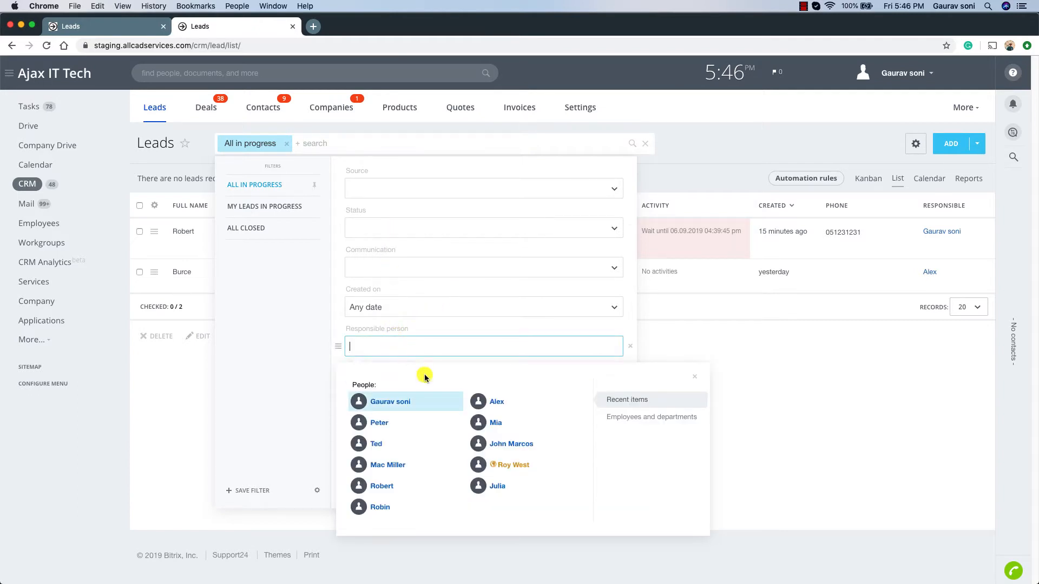
pyautogui.click(500, 402)
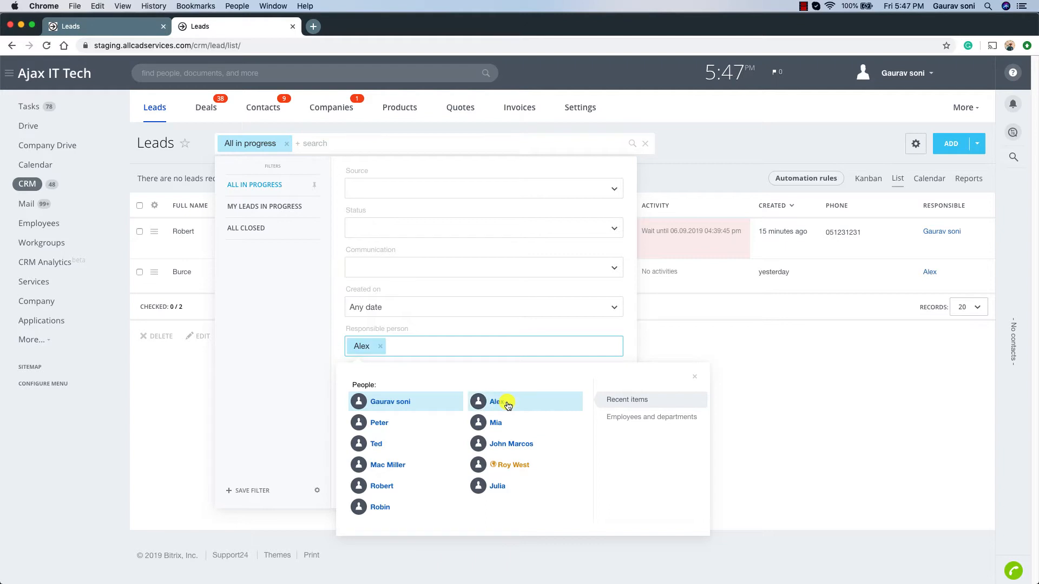
pyautogui.click(317, 324)
pyautogui.click(453, 425)
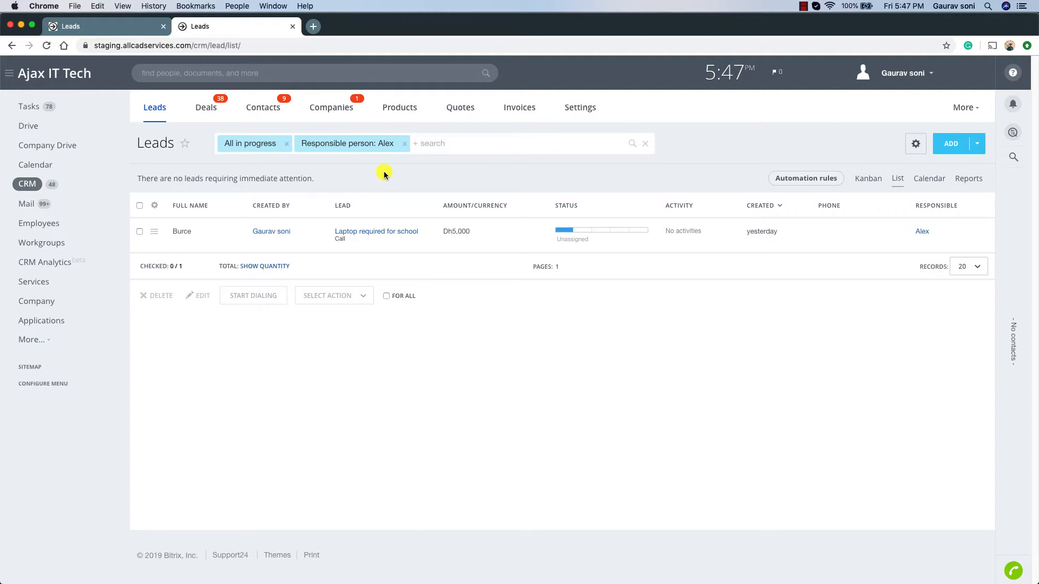
# Step: Save the current filter under the responsible person's first name plus "Leads" and apply it to the leads list
pyautogui.click(420, 145)
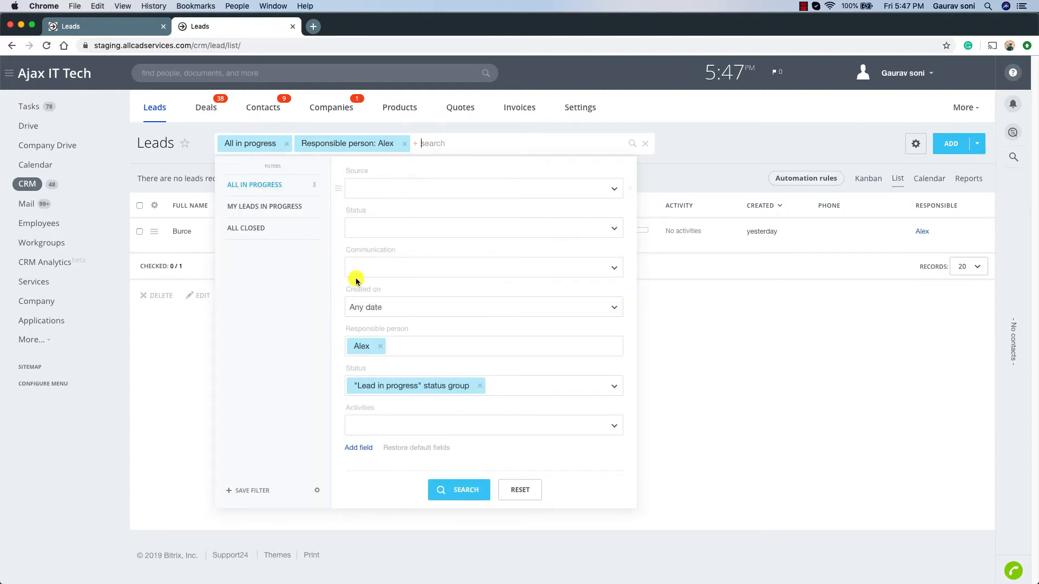
pyautogui.click(256, 492)
pyautogui.write('ALEX LEADS')
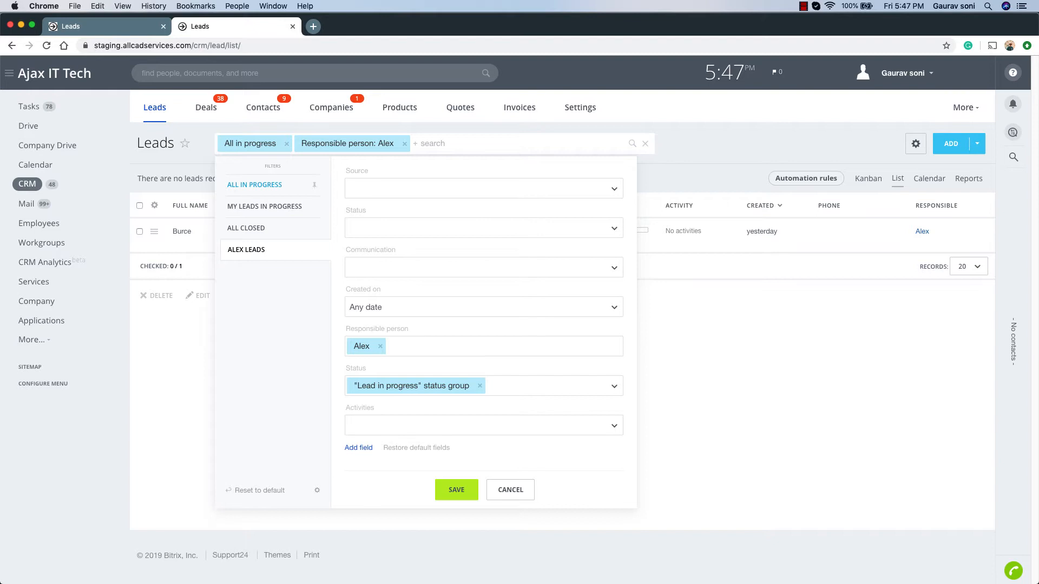
pyautogui.click(458, 490)
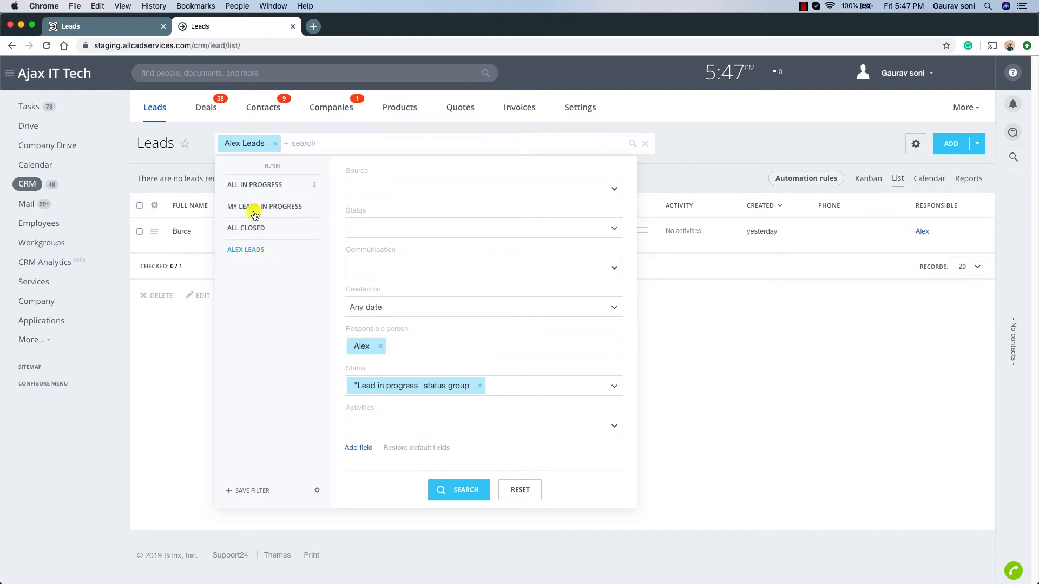
pyautogui.click(251, 249)
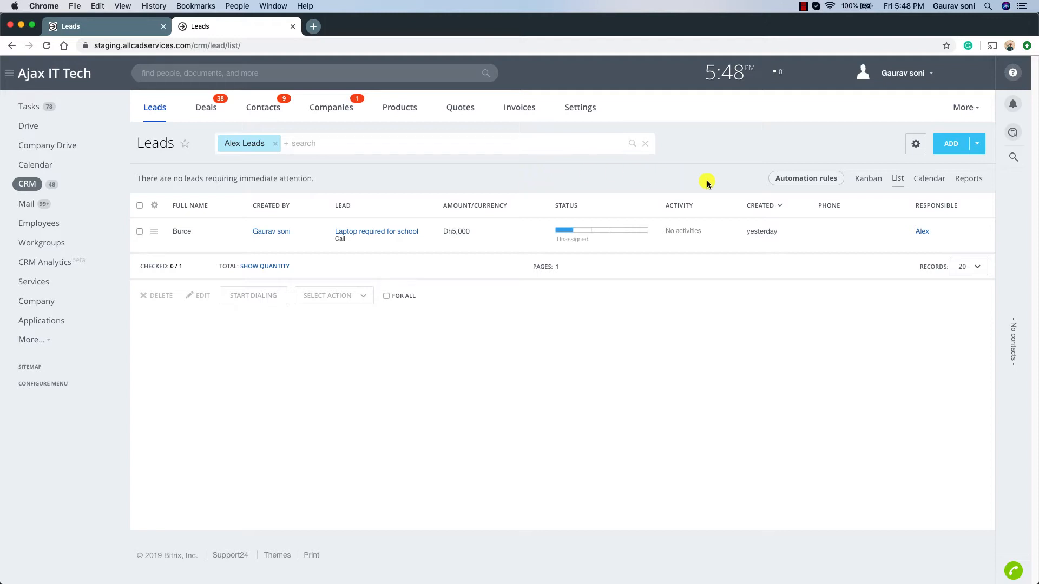
# Step: Open the lead automation rules for configuration and examine the triggers and automation rules of each lead status
pyautogui.click(803, 178)
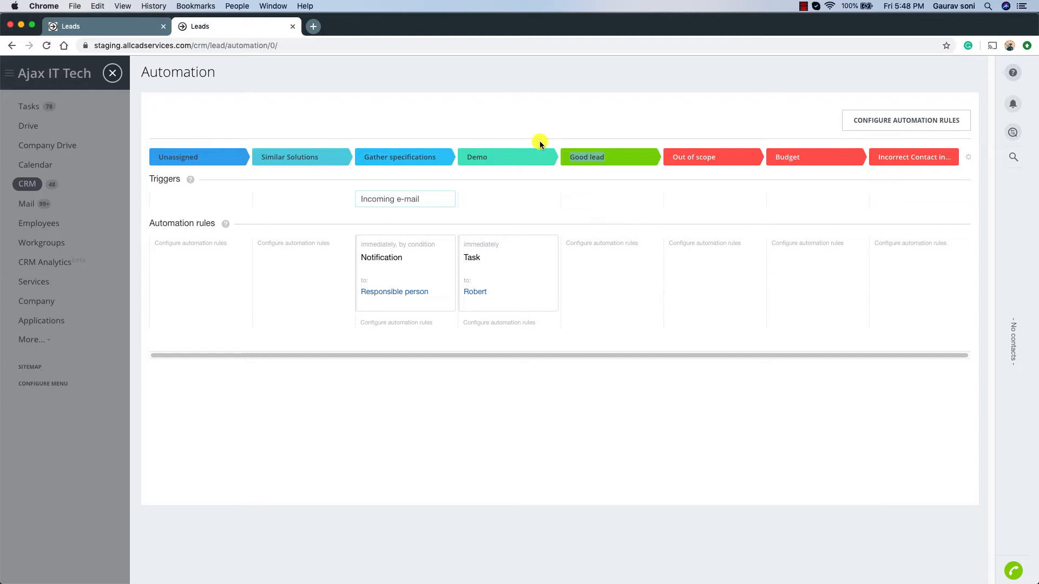
pyautogui.moveTo(569, 157); pyautogui.dragTo(712, 158)
pyautogui.click(891, 124)
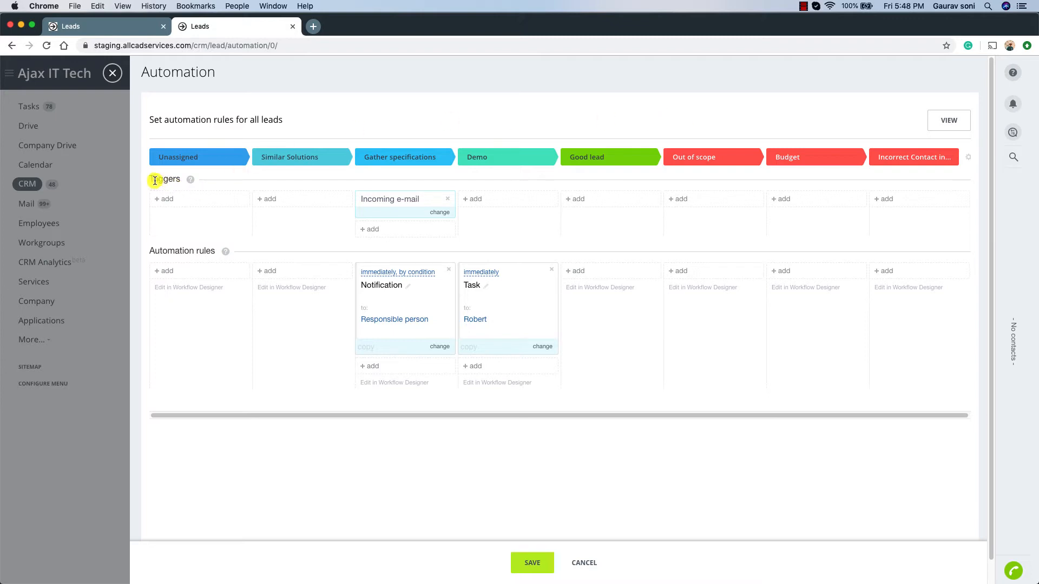
pyautogui.moveTo(153, 179); pyautogui.dragTo(175, 178)
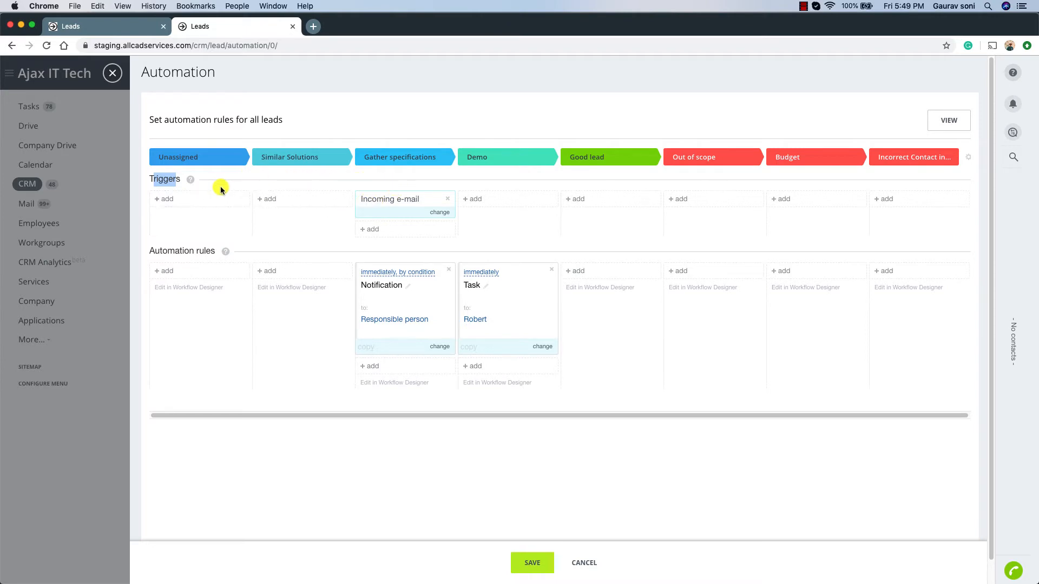
pyautogui.moveTo(154, 157); pyautogui.dragTo(210, 167)
pyautogui.click(403, 158)
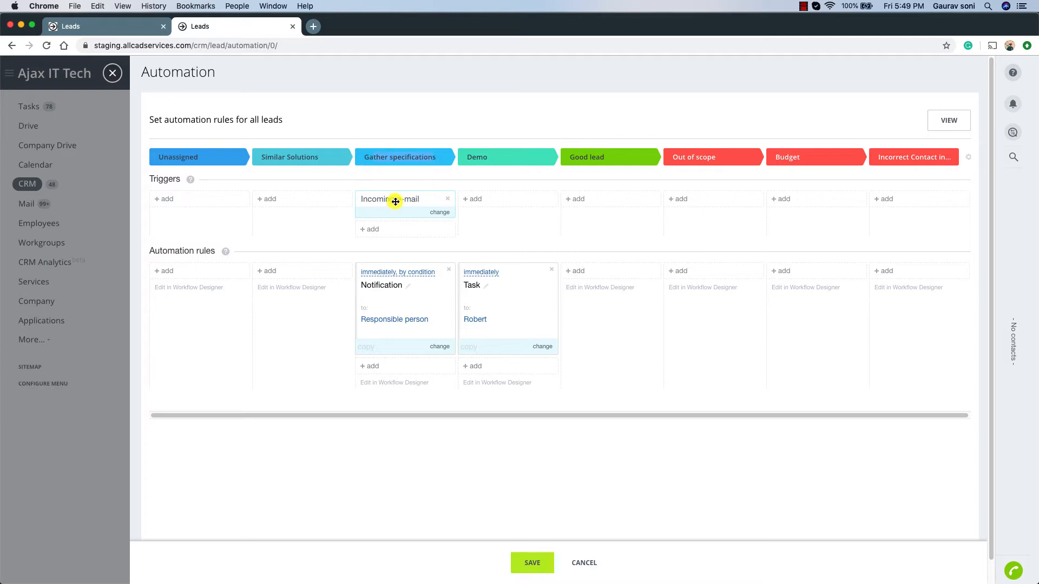
pyautogui.moveTo(148, 252); pyautogui.dragTo(223, 255)
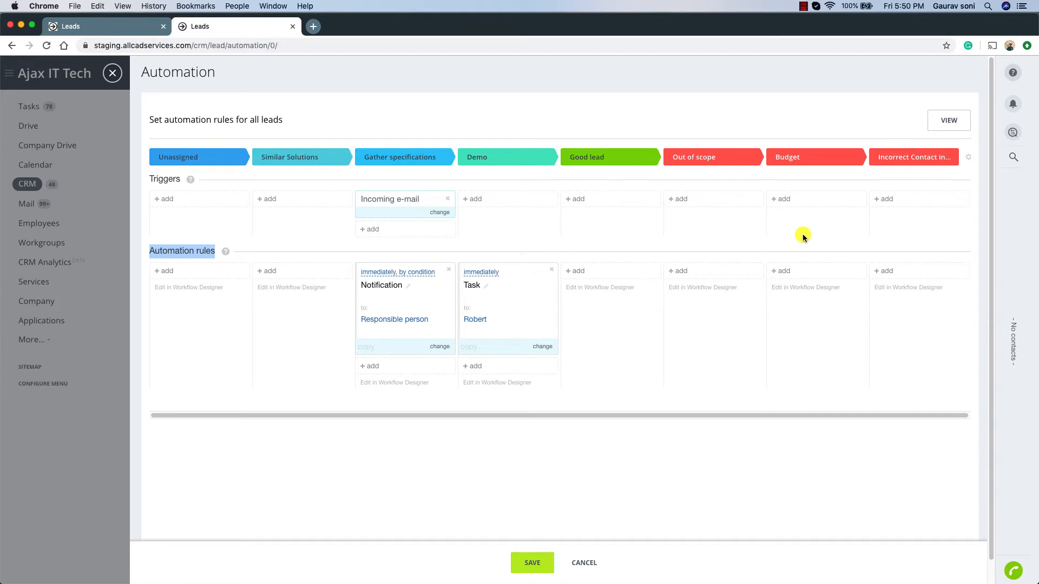
# Step: Add an employee Notification automation rule to the Budget status
pyautogui.click(783, 274)
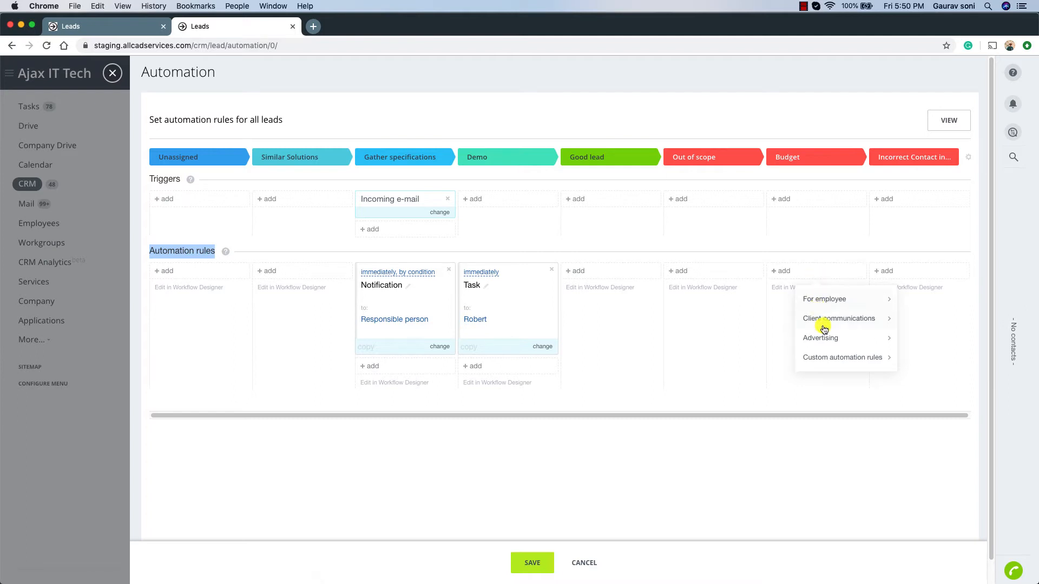
pyautogui.moveTo(842, 306)
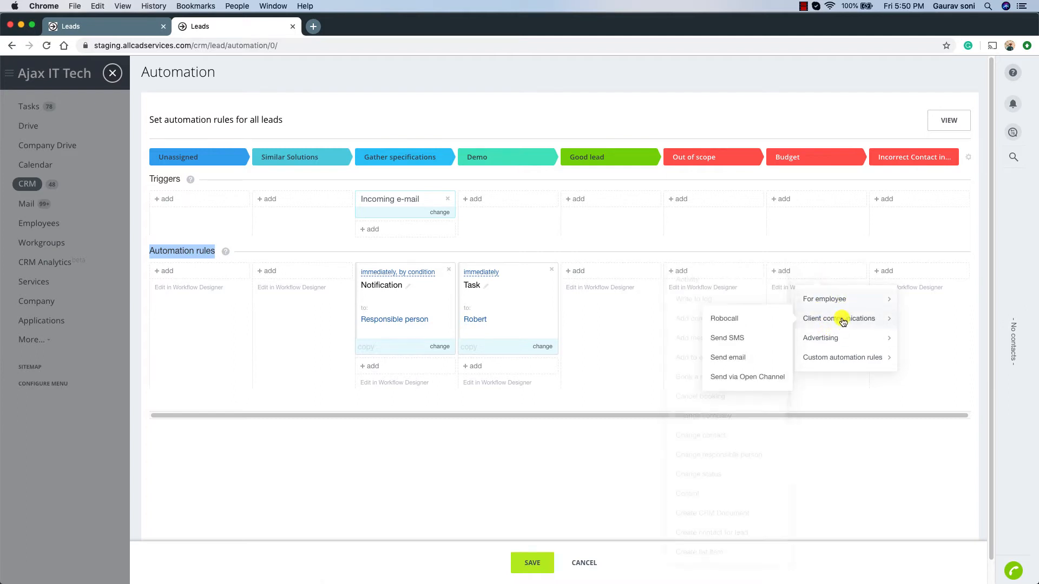
pyautogui.moveTo(843, 344)
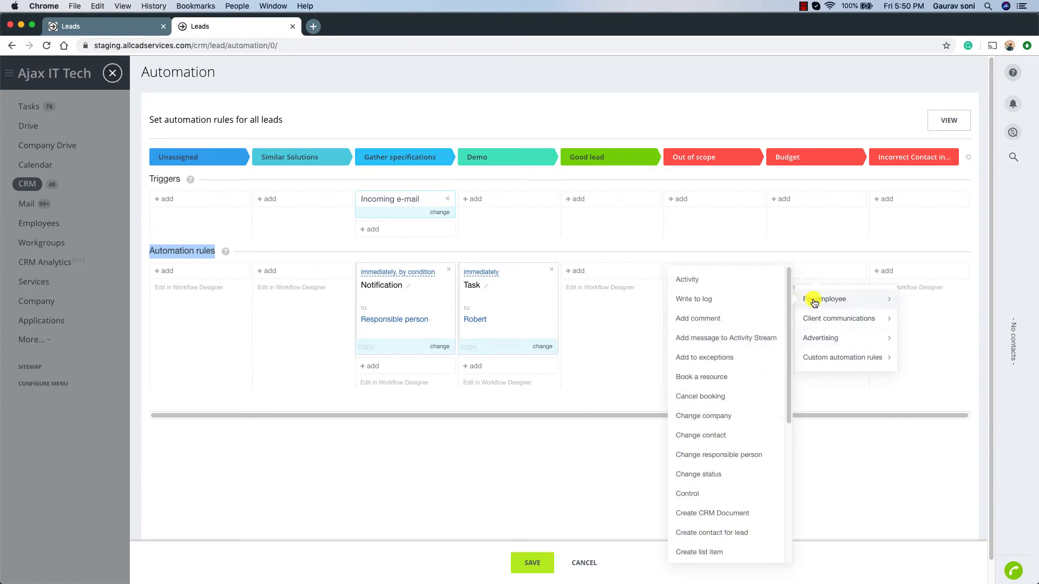
pyautogui.scroll(-3, 712, 460)
pyautogui.scroll(-2, 717, 426)
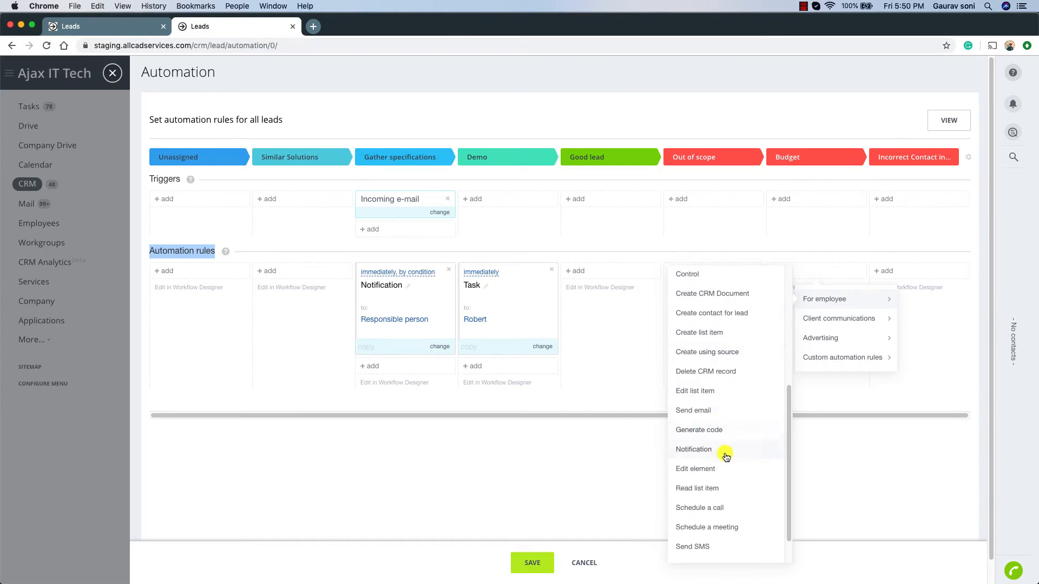
pyautogui.click(694, 449)
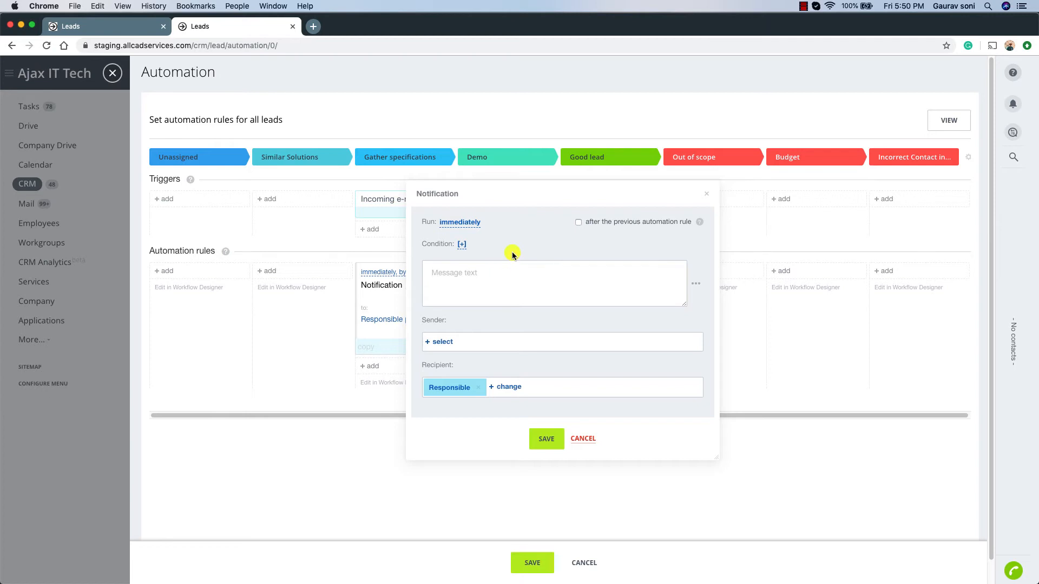
# Step: Set the notification message to "Lead is lost due to budget - {{Lead name}}", inserting the lead name field, and select the logged-in user as sender
pyautogui.write('Lead is lost due to budget -')
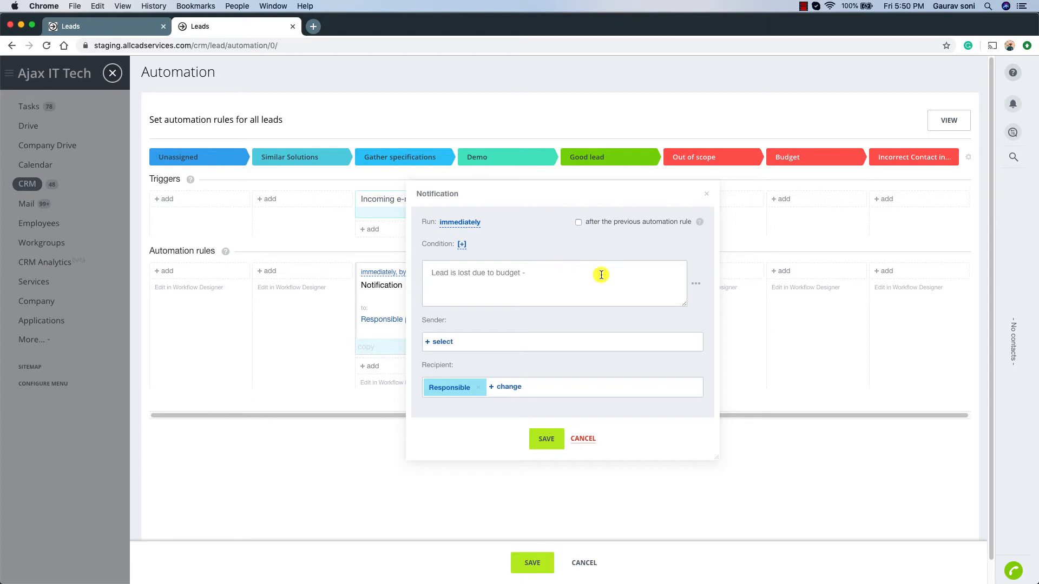
pyautogui.click(697, 284)
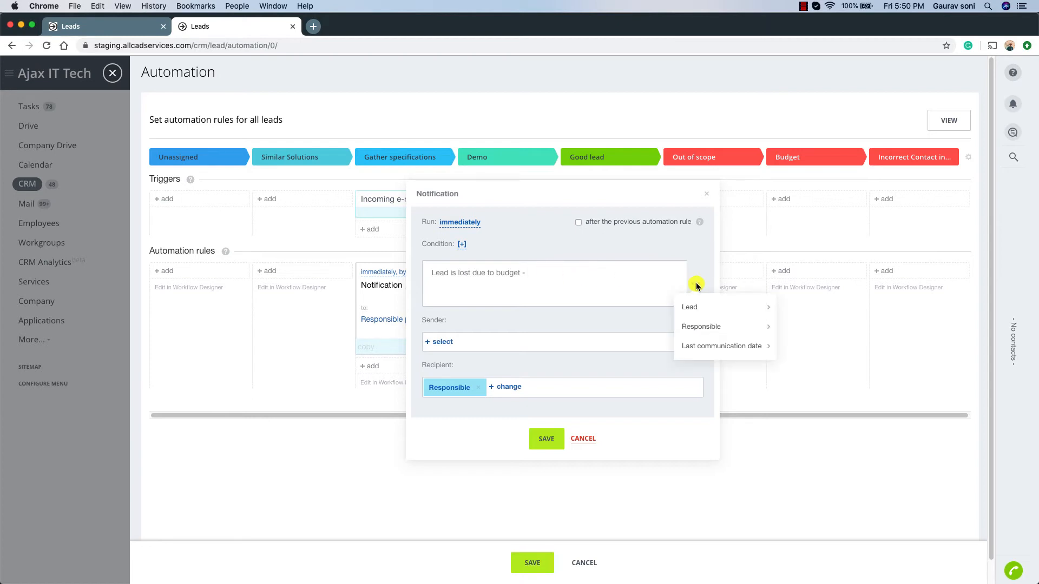
pyautogui.moveTo(717, 307)
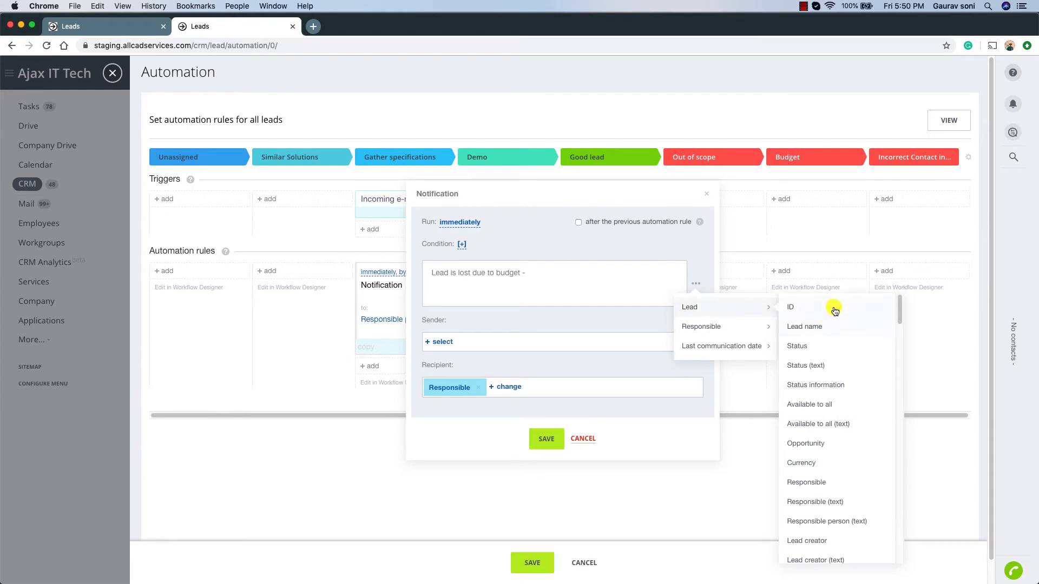
pyautogui.scroll(-10, 835, 311)
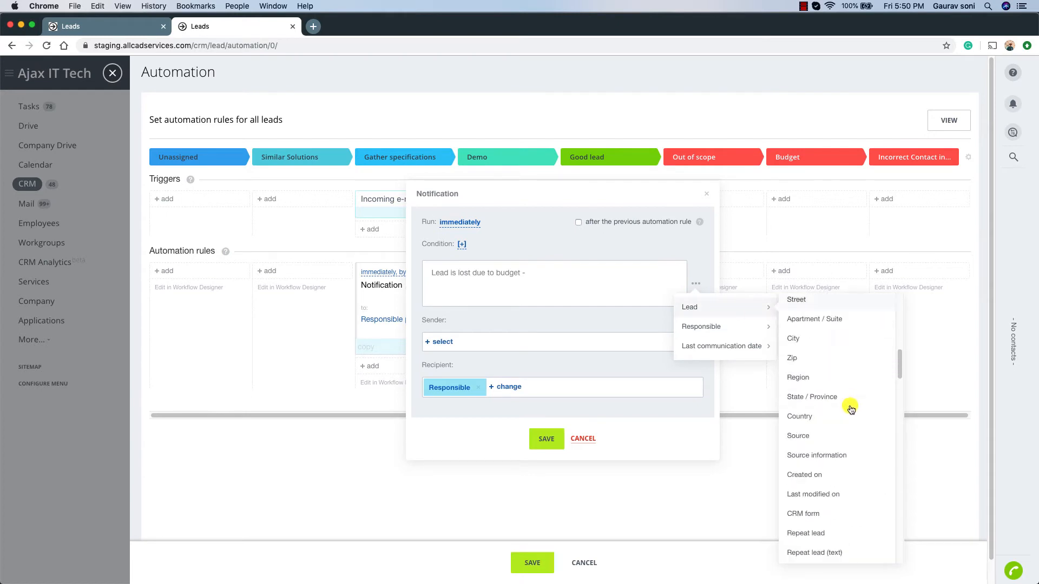
pyautogui.scroll(-5, 850, 409)
pyautogui.scroll(10, 849, 403)
pyautogui.scroll(3, 849, 392)
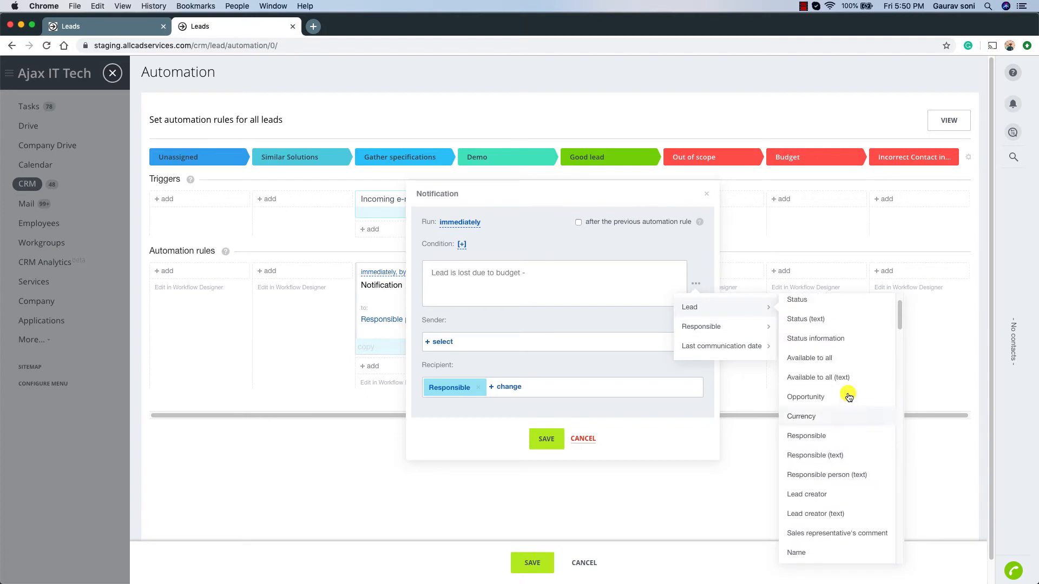
pyautogui.click(838, 327)
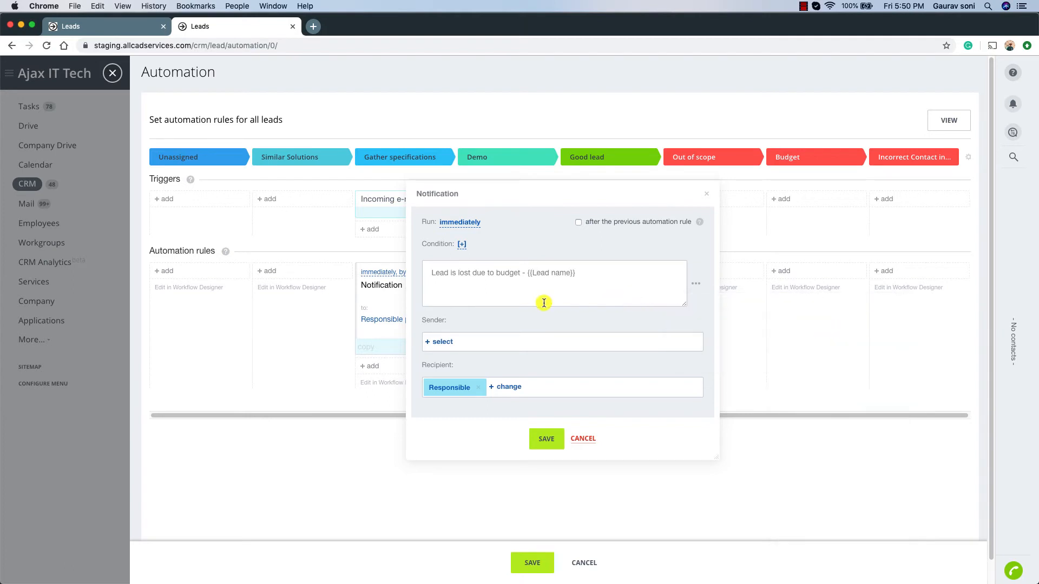
pyautogui.click(437, 342)
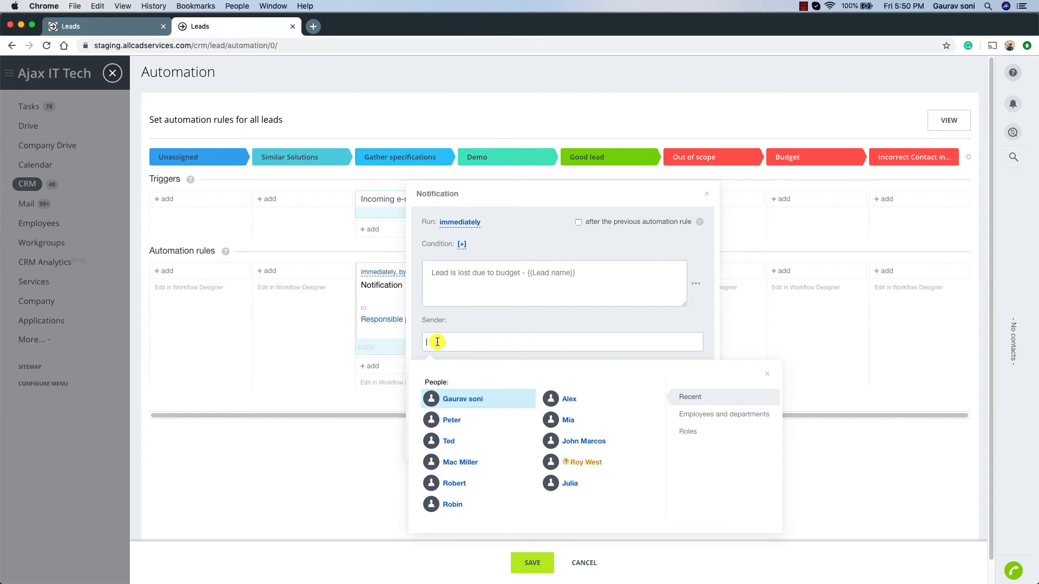
pyautogui.click(477, 401)
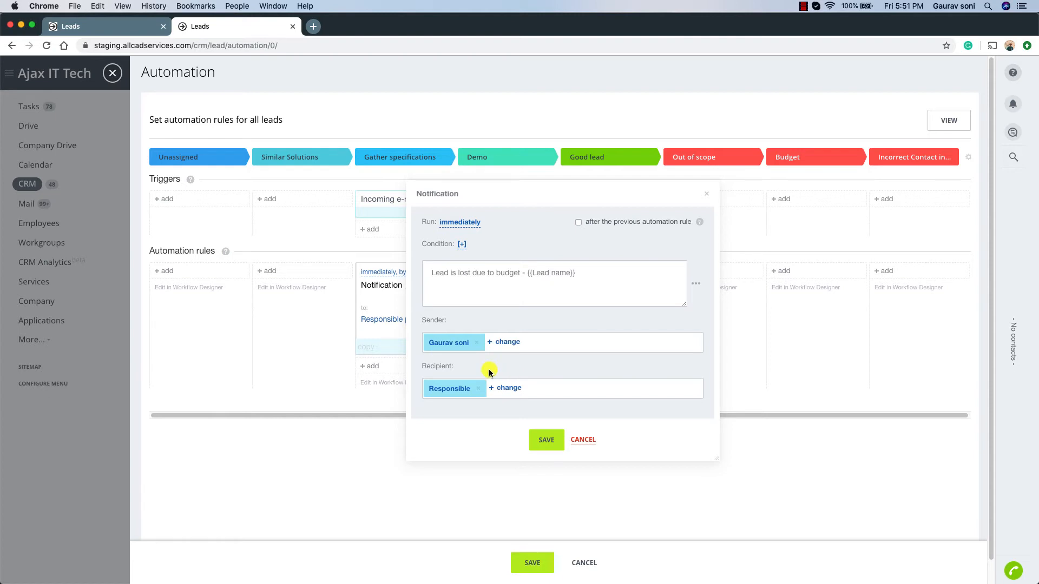
# Step: Replace the responsible person with the logged-in user as the notification's recipient and save the rule to run immediately
pyautogui.click(477, 389)
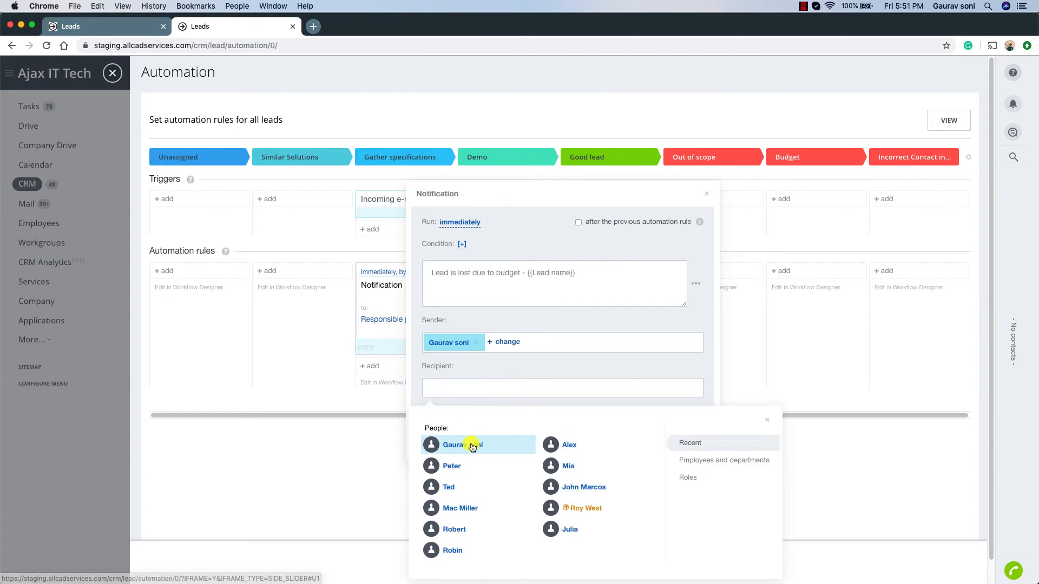
pyautogui.click(473, 447)
pyautogui.click(541, 372)
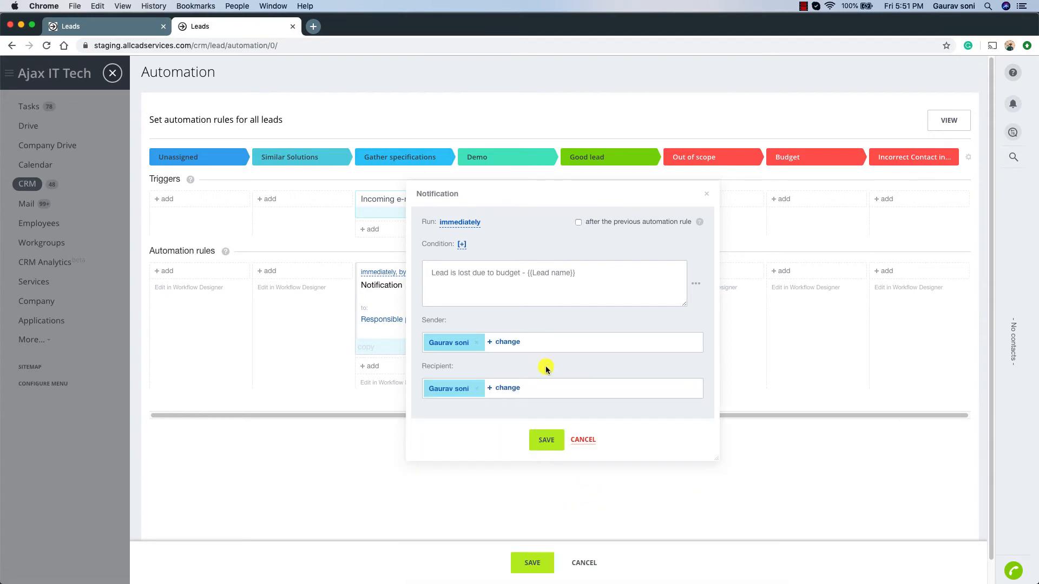
pyautogui.moveTo(495, 223); pyautogui.dragTo(440, 221)
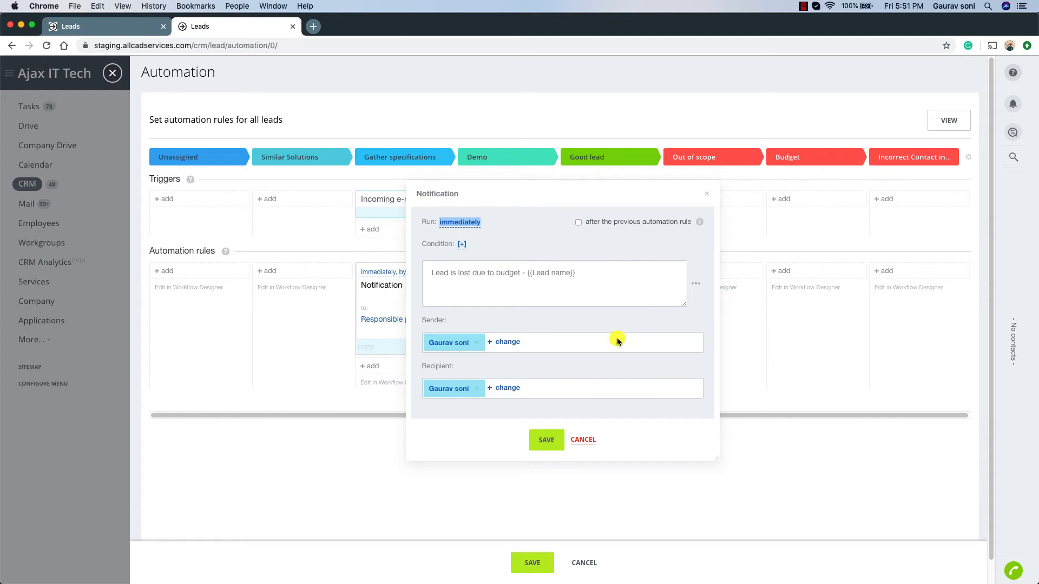
pyautogui.click(545, 251)
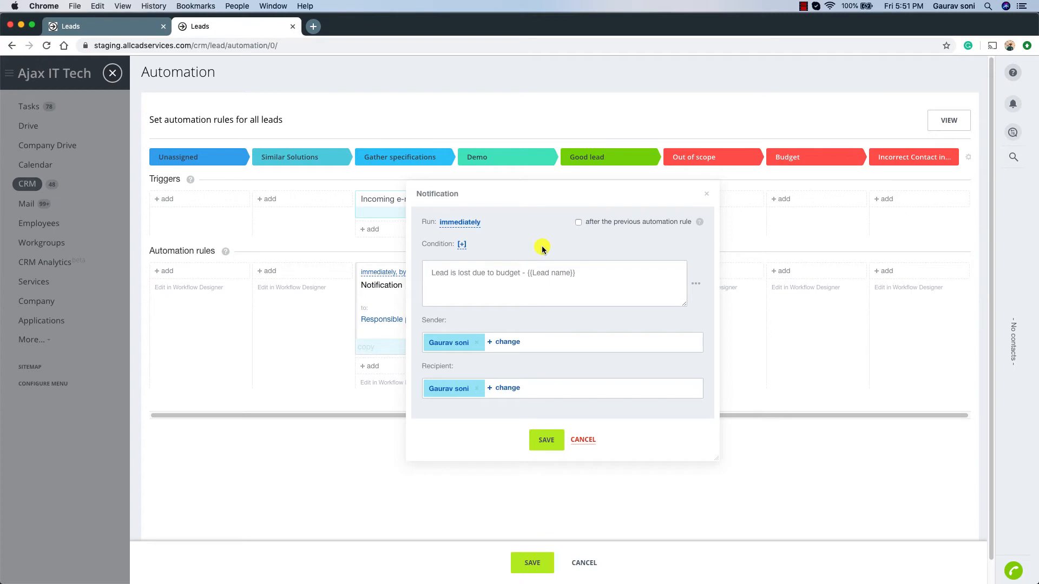
pyautogui.click(554, 437)
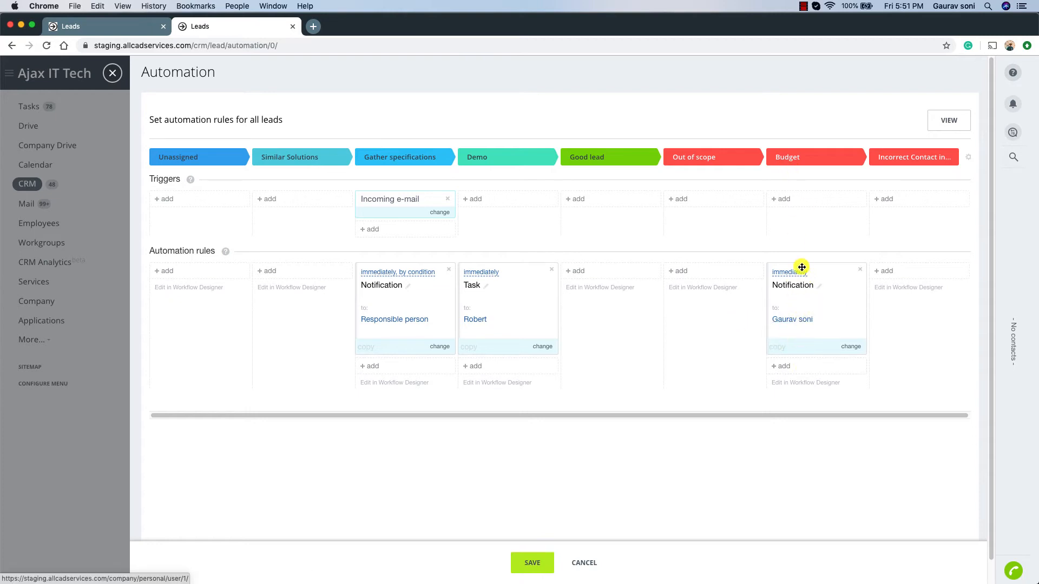
# Step: Examine the settings of the employee Send email automation rule for the Budget status without adding it
pyautogui.click(785, 369)
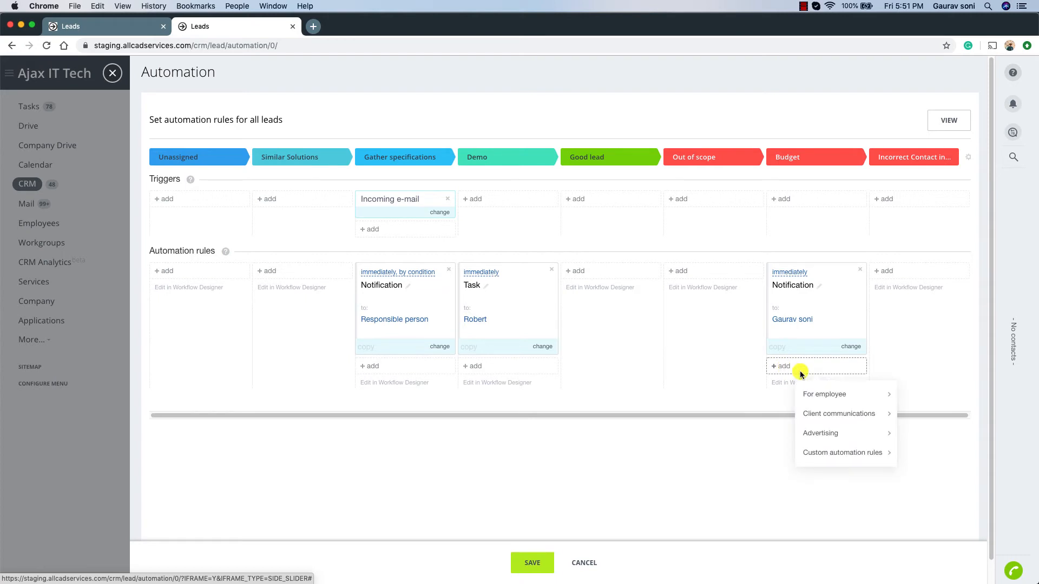
pyautogui.moveTo(827, 396)
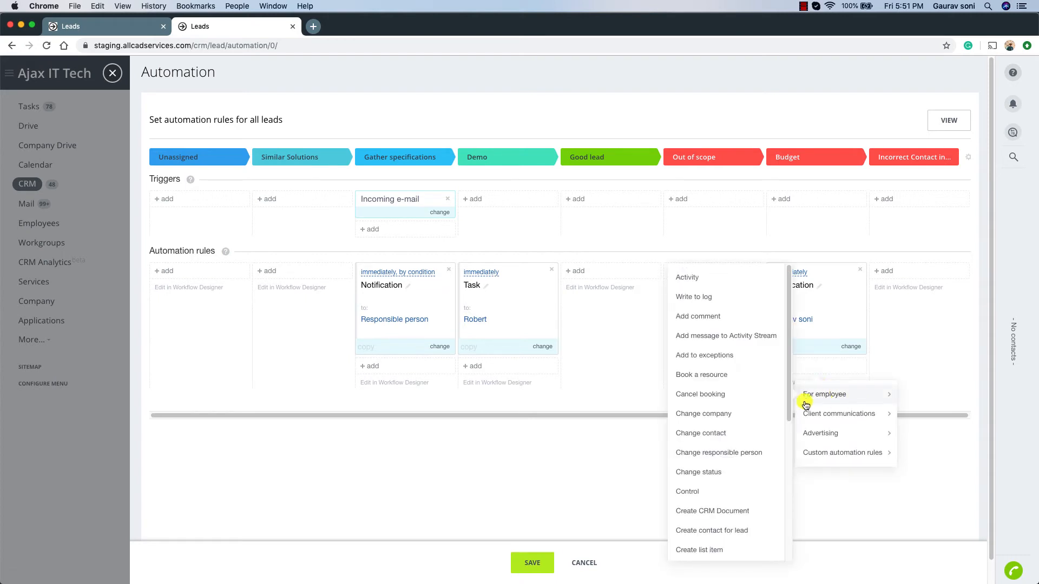
pyautogui.scroll(-2, 737, 378)
pyautogui.scroll(-3, 738, 378)
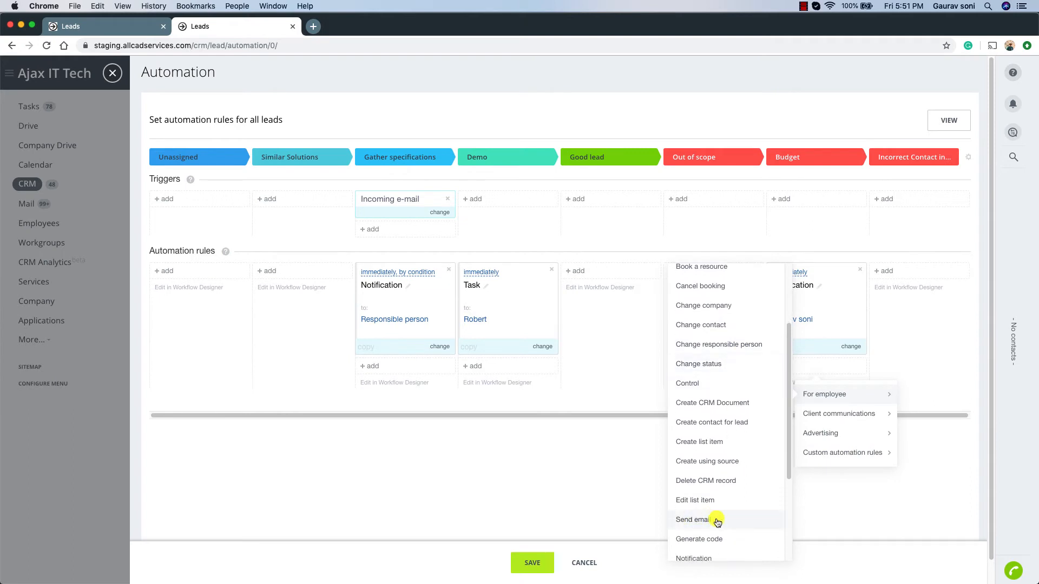
pyautogui.click(713, 521)
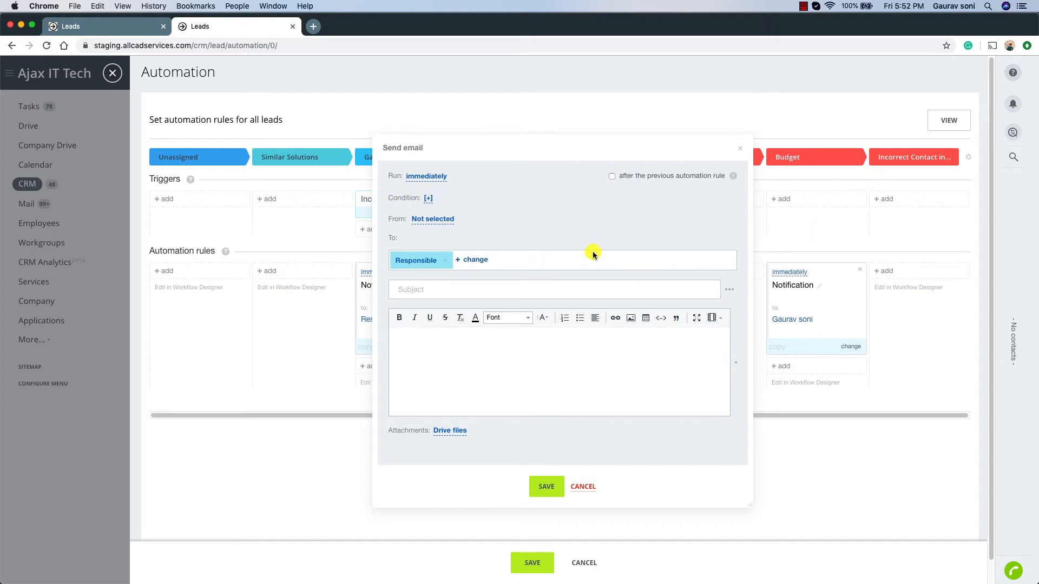
pyautogui.click(584, 486)
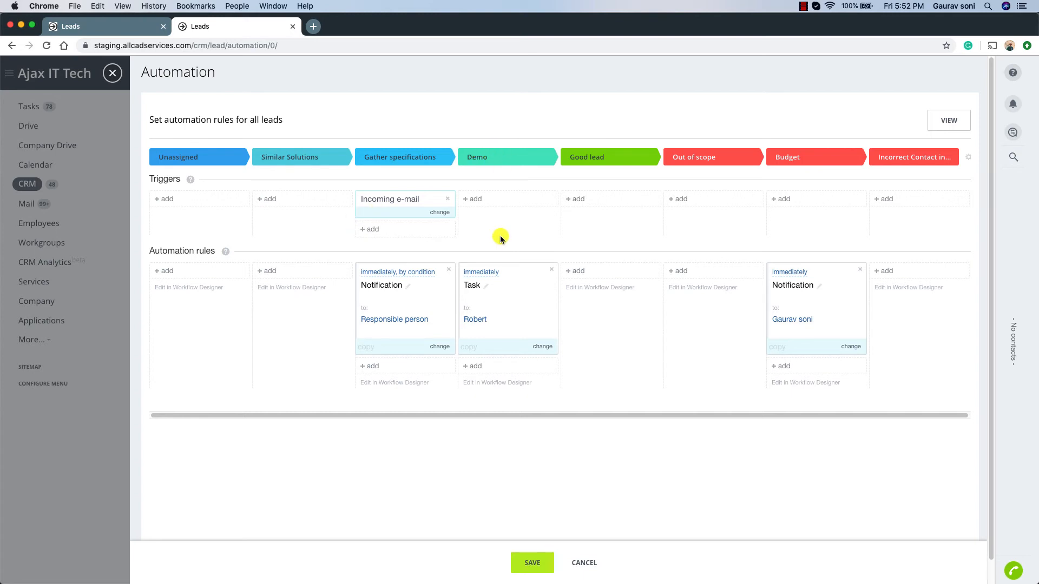
# Step: Examine the settings of the client communications Send email rule for the Demo status without adding it
pyautogui.click(484, 366)
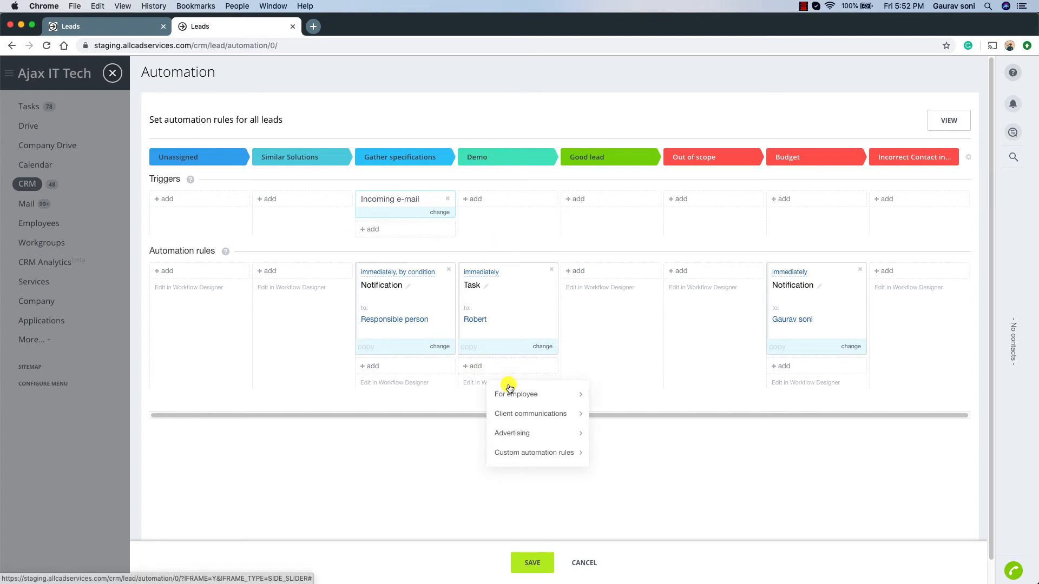
pyautogui.moveTo(561, 416)
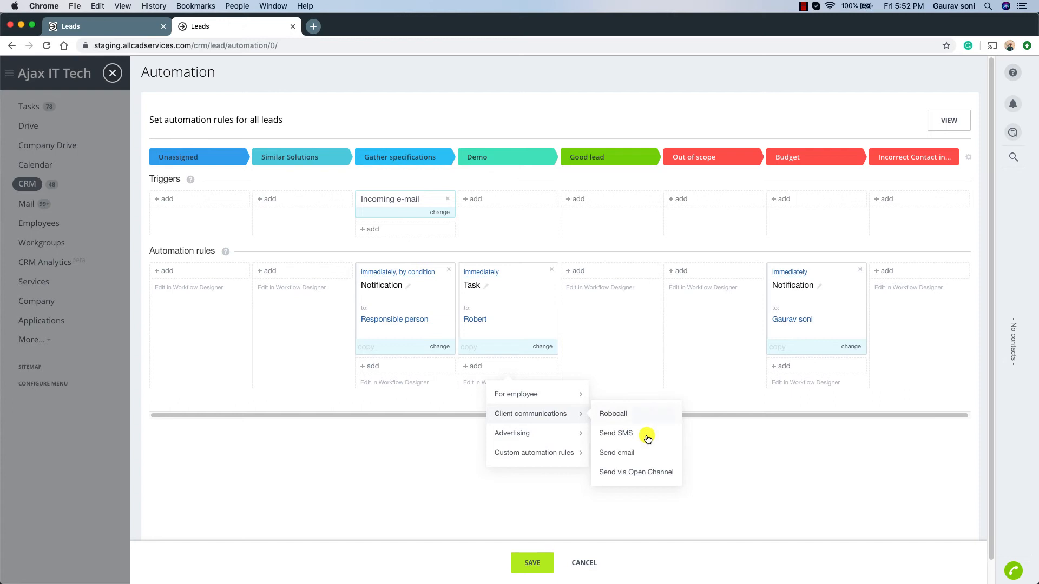
pyautogui.click(635, 455)
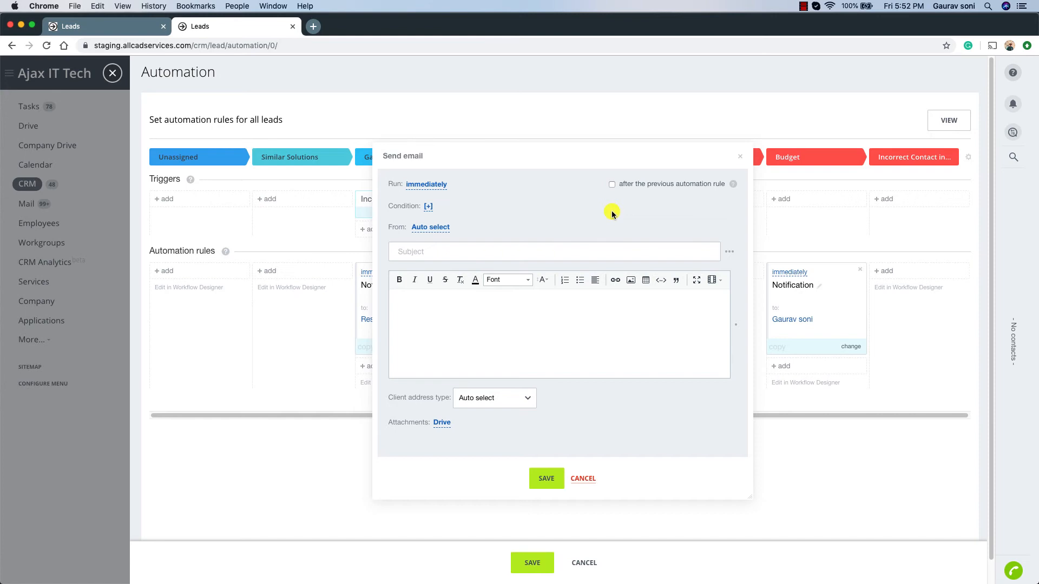
pyautogui.click(739, 157)
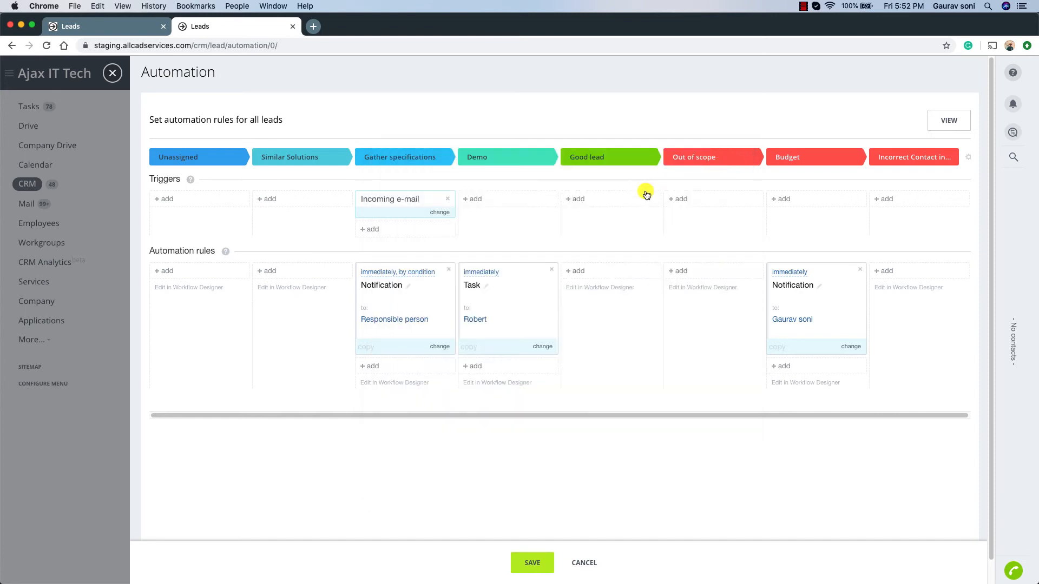
# Step: Save the lead automation rules and return to the leads list
pyautogui.click(545, 567)
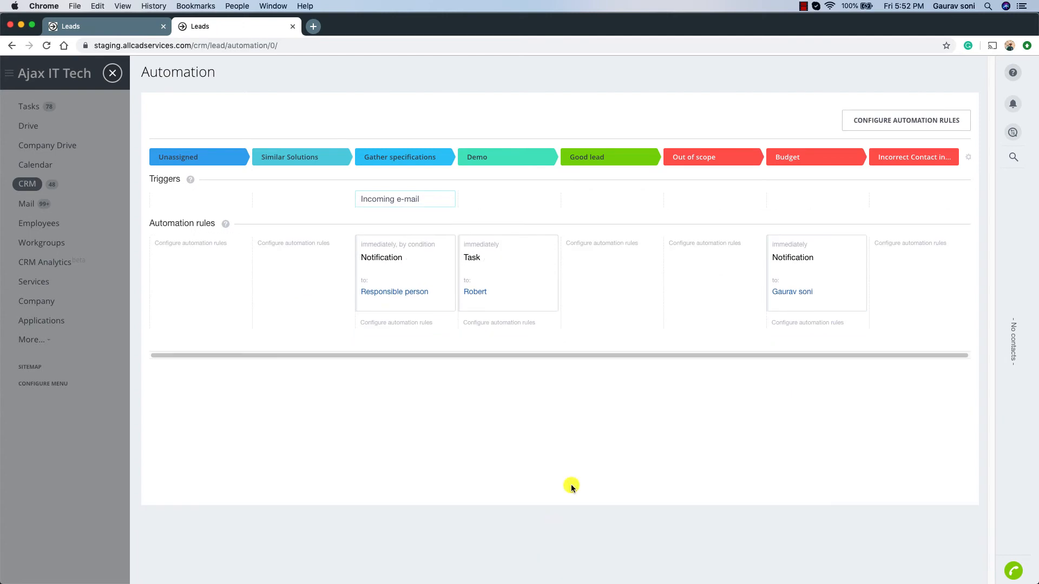
pyautogui.click(115, 74)
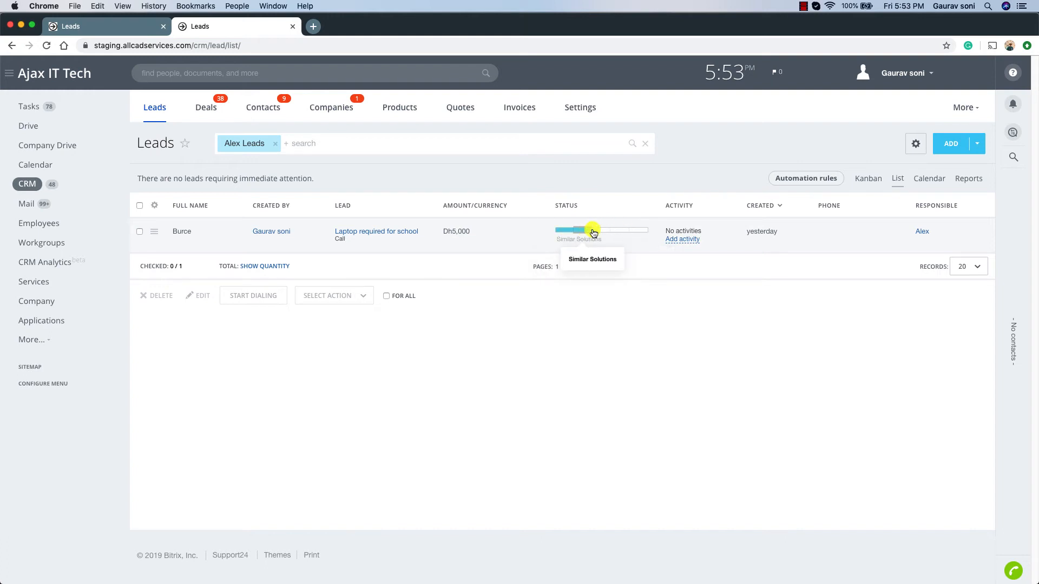
# Step: Close the "Laptop required for school" lead as a junk lead with Budget as the reason
pyautogui.click(643, 234)
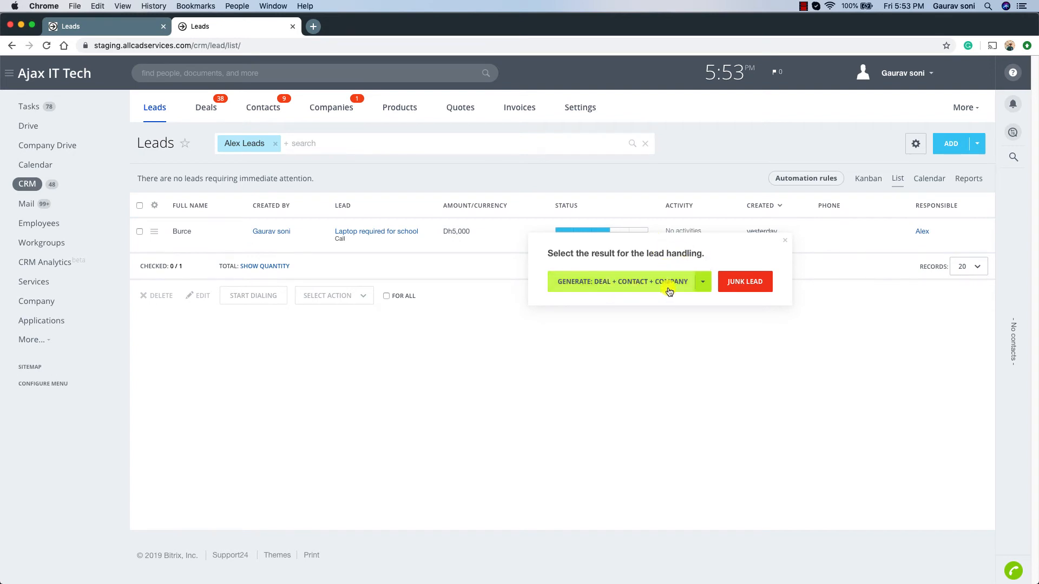
pyautogui.click(748, 286)
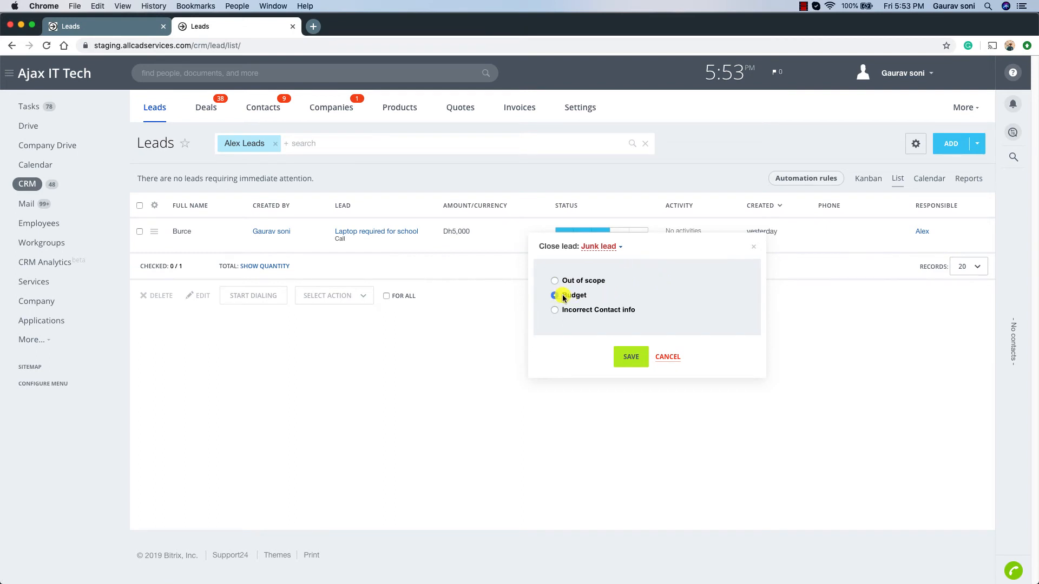
pyautogui.click(630, 357)
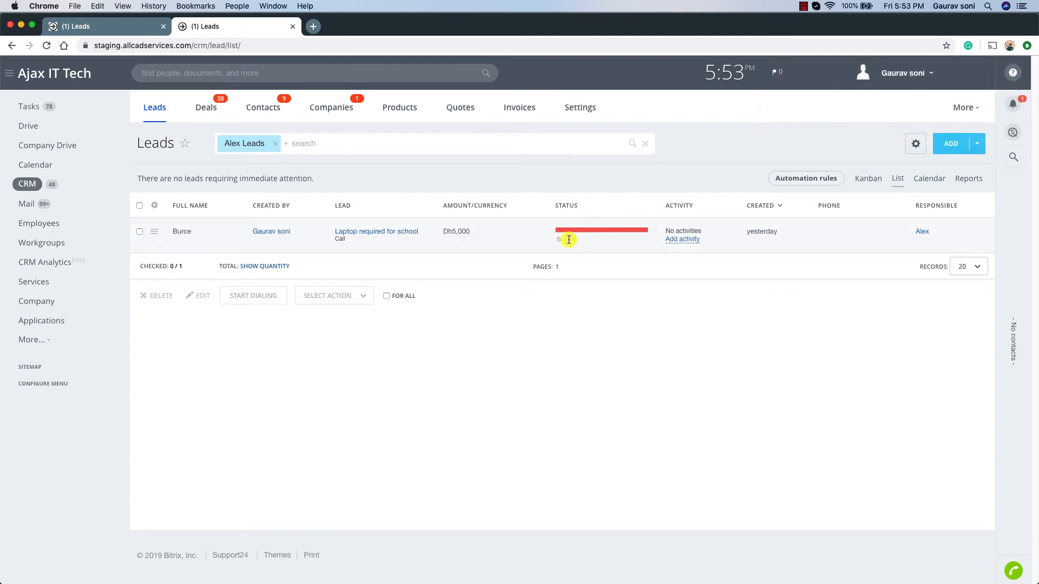
# Step: Check the lead's status and read the newest automation rule message in the notifications
pyautogui.moveTo(557, 239); pyautogui.dragTo(576, 240)
pyautogui.click(1012, 104)
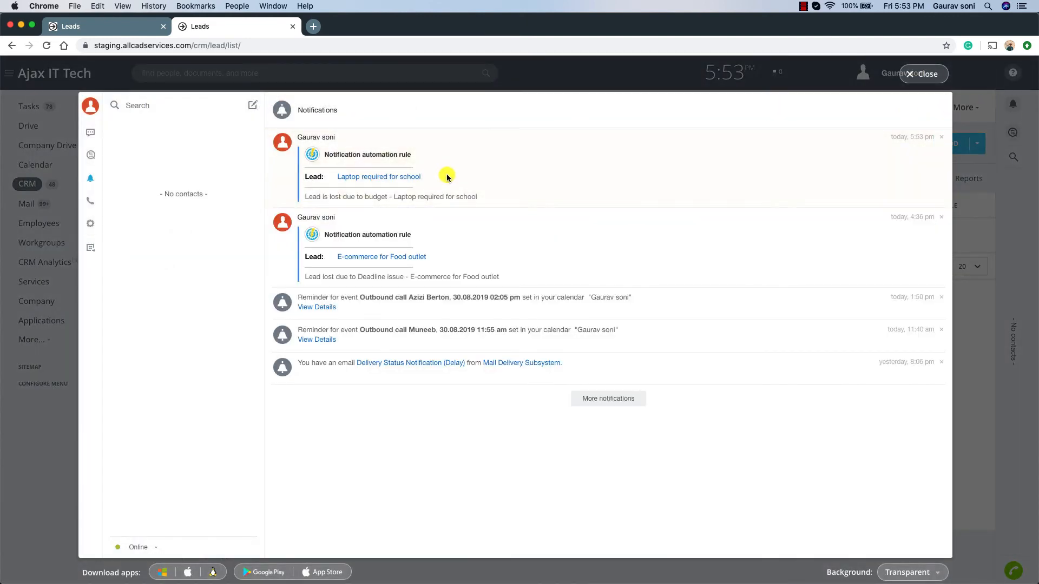
pyautogui.moveTo(336, 156); pyautogui.dragTo(478, 199)
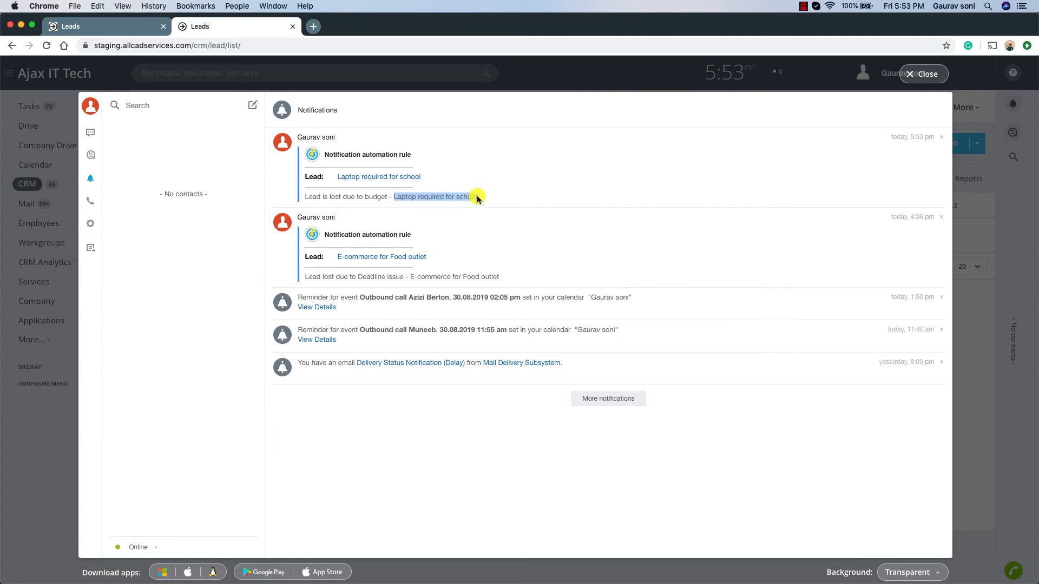
pyautogui.click(915, 74)
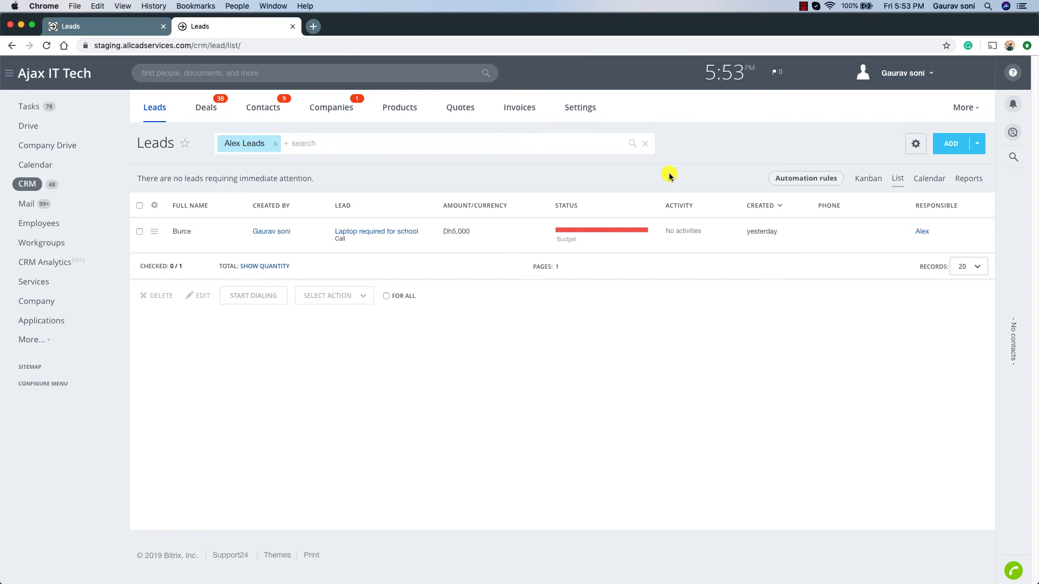
# Step: Remove the saved filter and the responsible person condition, leaving the leads list filtered by All in progress
pyautogui.click(276, 145)
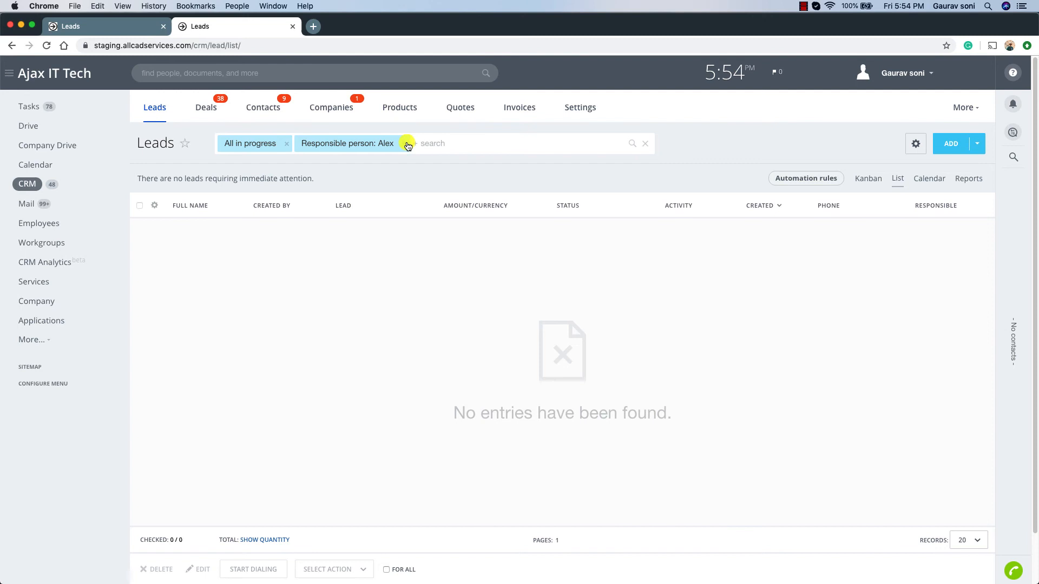
pyautogui.click(408, 144)
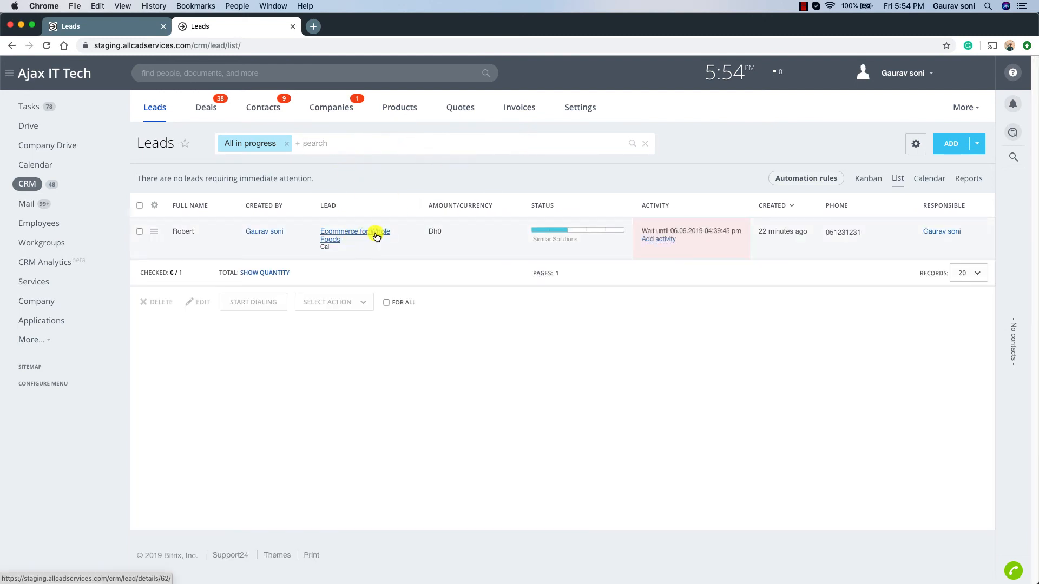
# Step: Convert the "Ecommerce for Whole Foods" lead into a deal, contact and company in the General pipeline, creating the missing field in all three entities
pyautogui.click(615, 231)
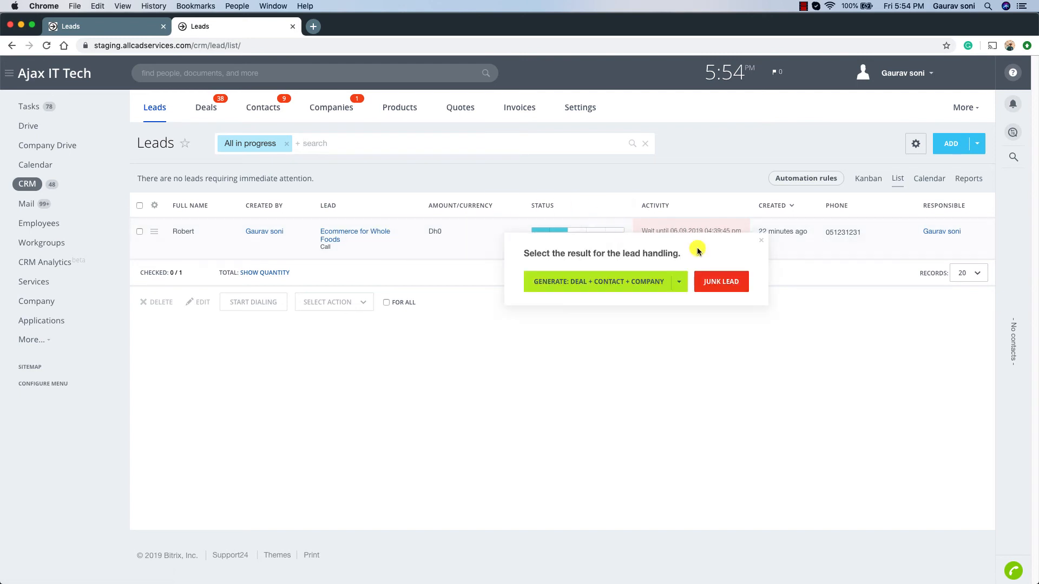
pyautogui.click(678, 282)
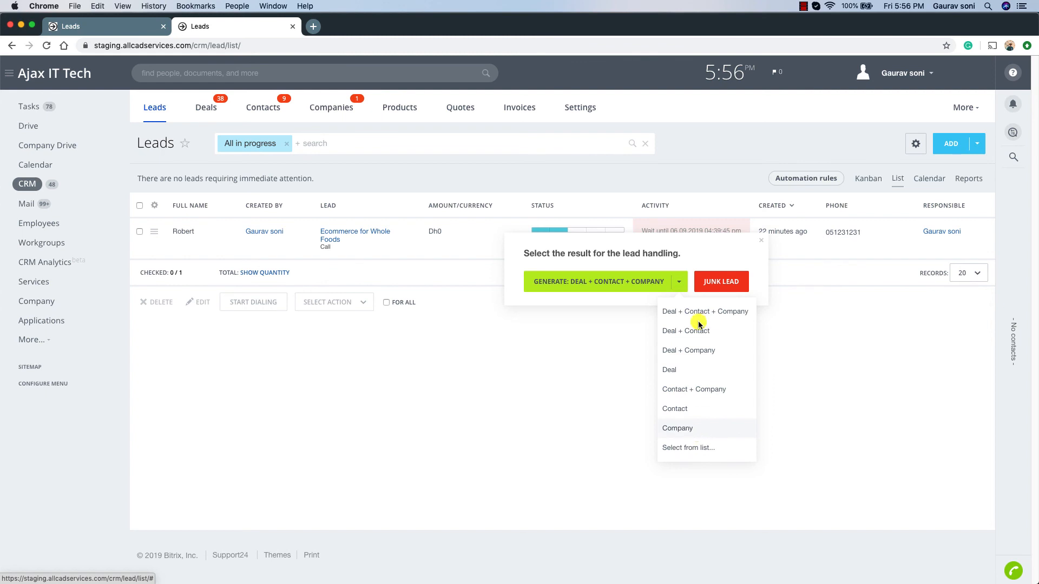
pyautogui.click(701, 255)
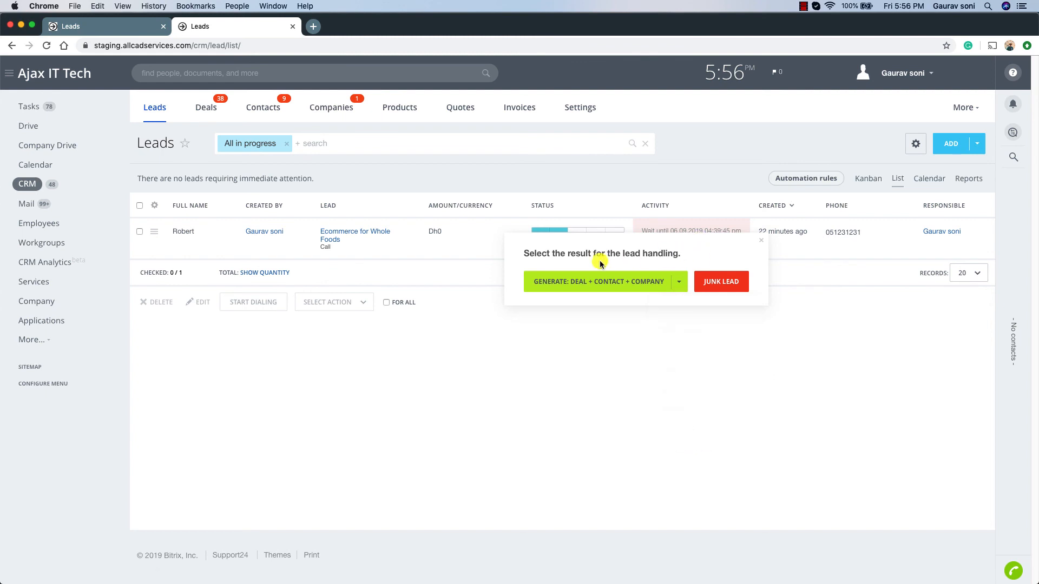
pyautogui.click(629, 284)
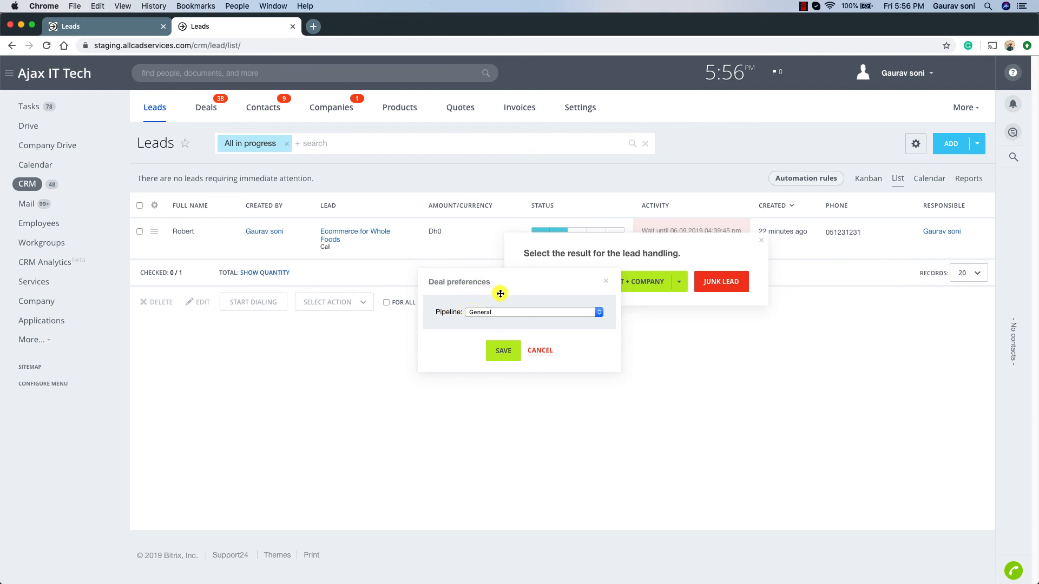
pyautogui.click(529, 313)
pyautogui.click(521, 313)
pyautogui.click(503, 350)
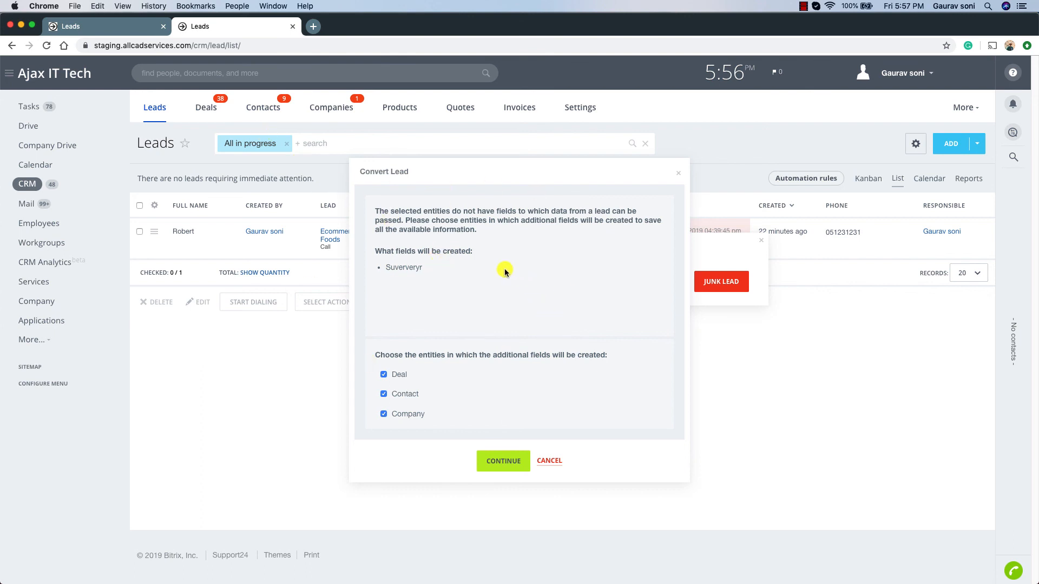
pyautogui.moveTo(387, 251)
pyautogui.mouseDown()
pyautogui.moveTo(443, 250)
pyautogui.moveTo(429, 269)
pyautogui.moveTo(389, 267)
pyautogui.mouseUp()
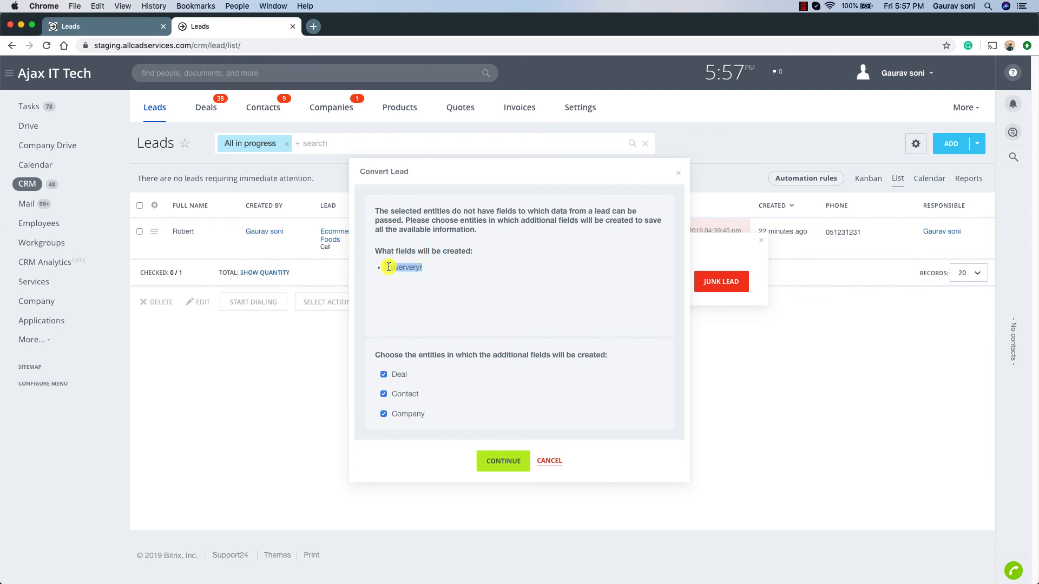
pyautogui.click(514, 464)
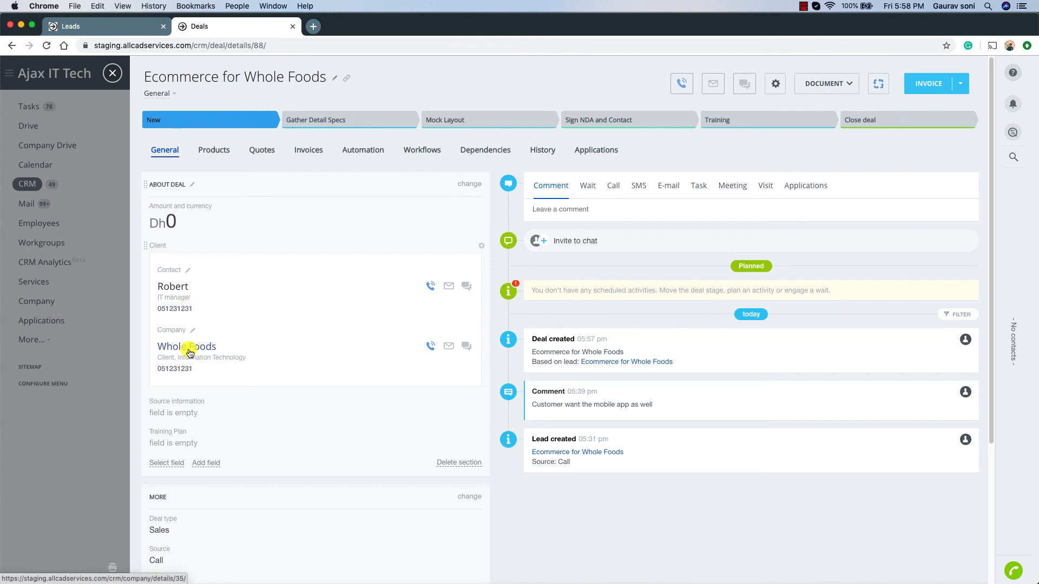
# Step: Check the deals and companies lists for the deal and company generated from the "Ecommerce for Whole Foods" lead
pyautogui.click(112, 77)
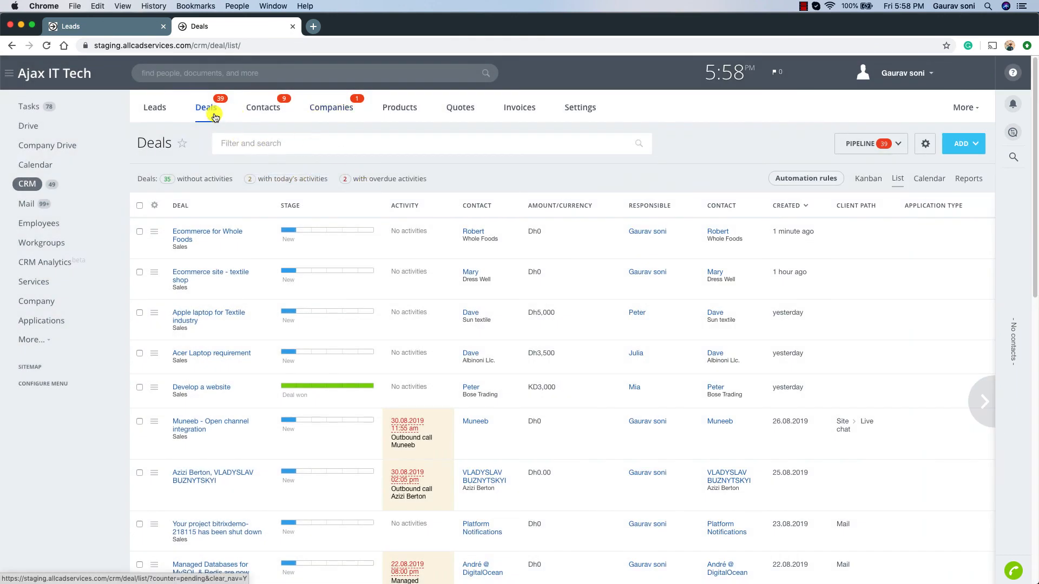
pyautogui.click(214, 115)
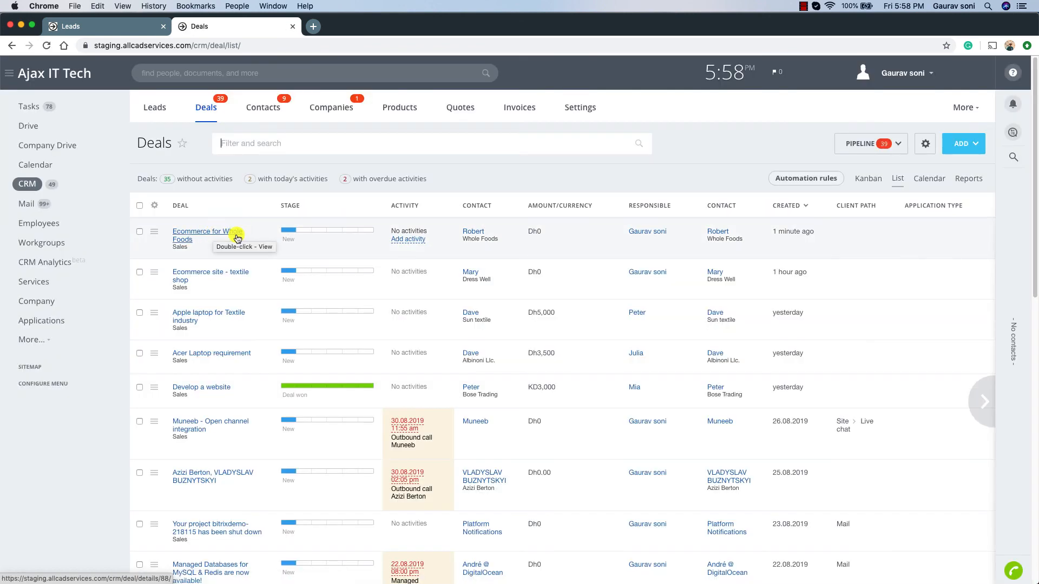
pyautogui.click(346, 107)
pyautogui.scroll(-1, 426, 234)
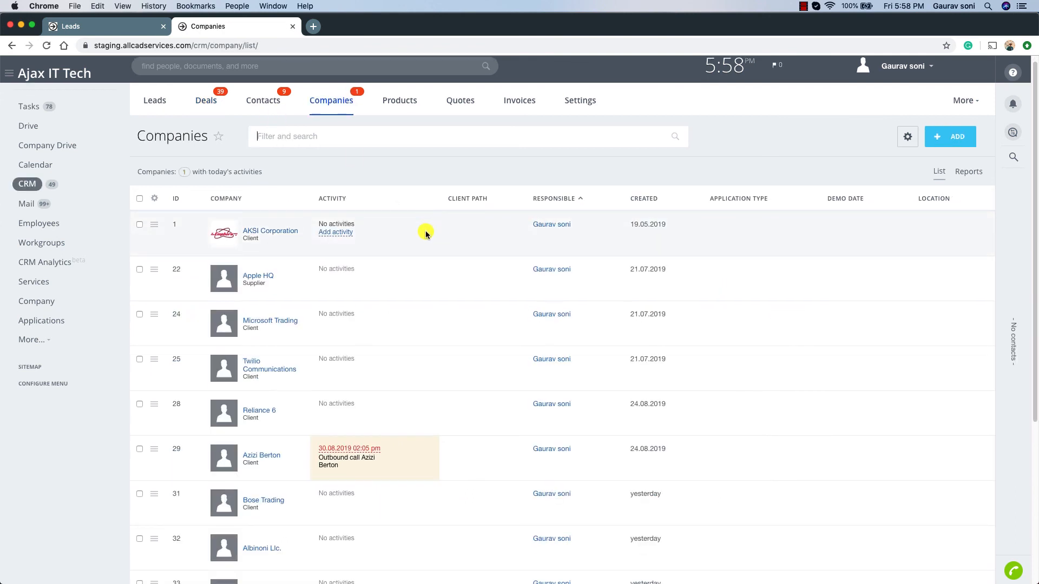
pyautogui.scroll(-5, 425, 234)
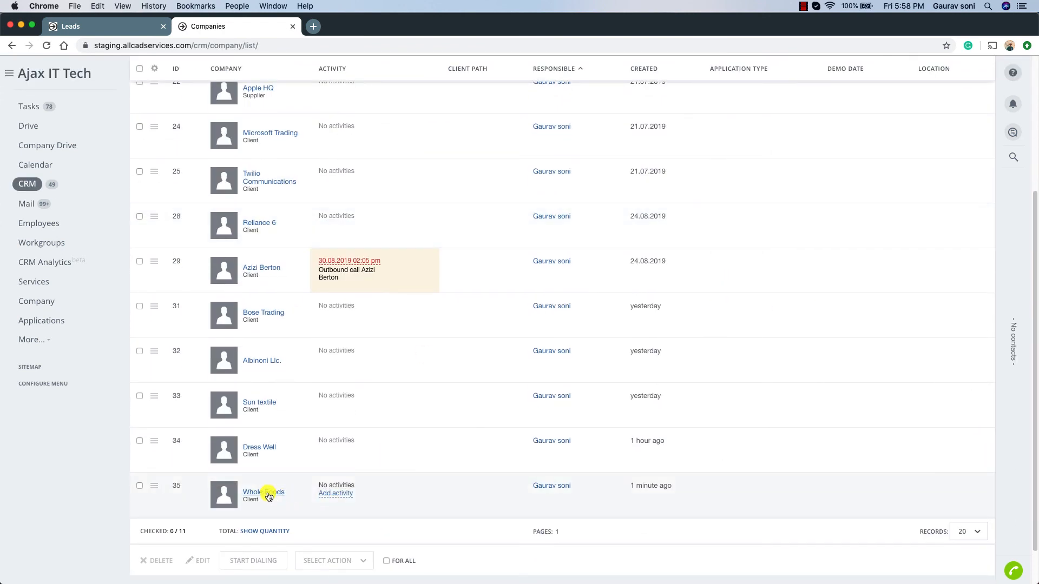
pyautogui.scroll(5, 378, 167)
# Step: Examine the details of the contact generated from the lead and go back to the deals list
pyautogui.click(263, 107)
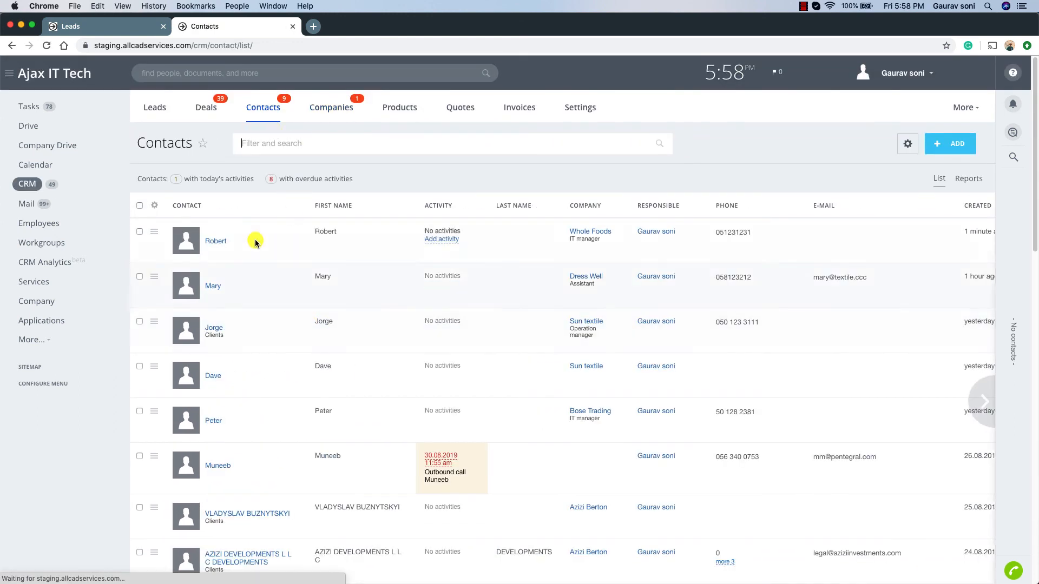
pyautogui.click(215, 242)
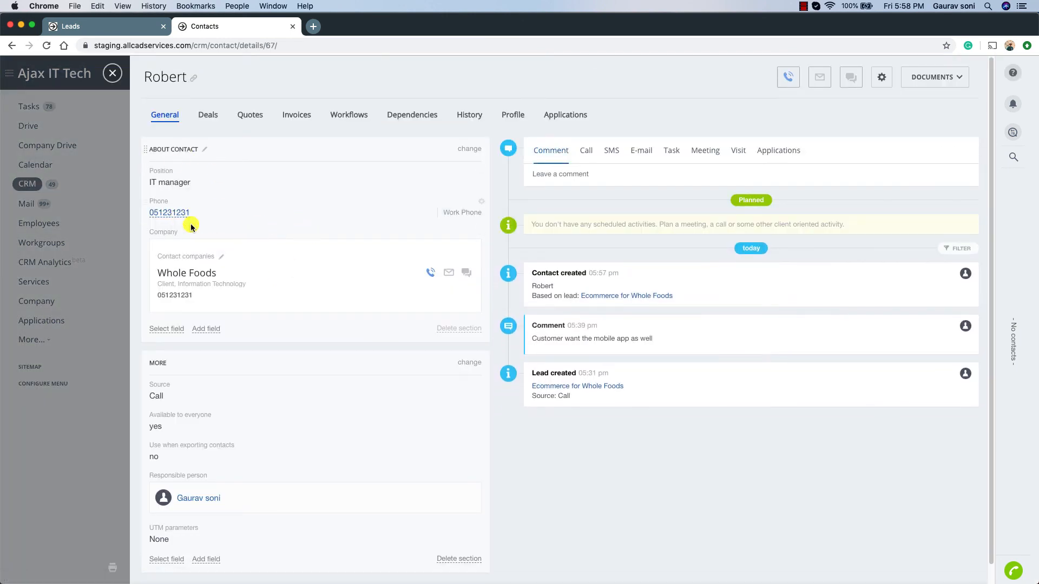
pyautogui.click(111, 77)
pyautogui.click(208, 108)
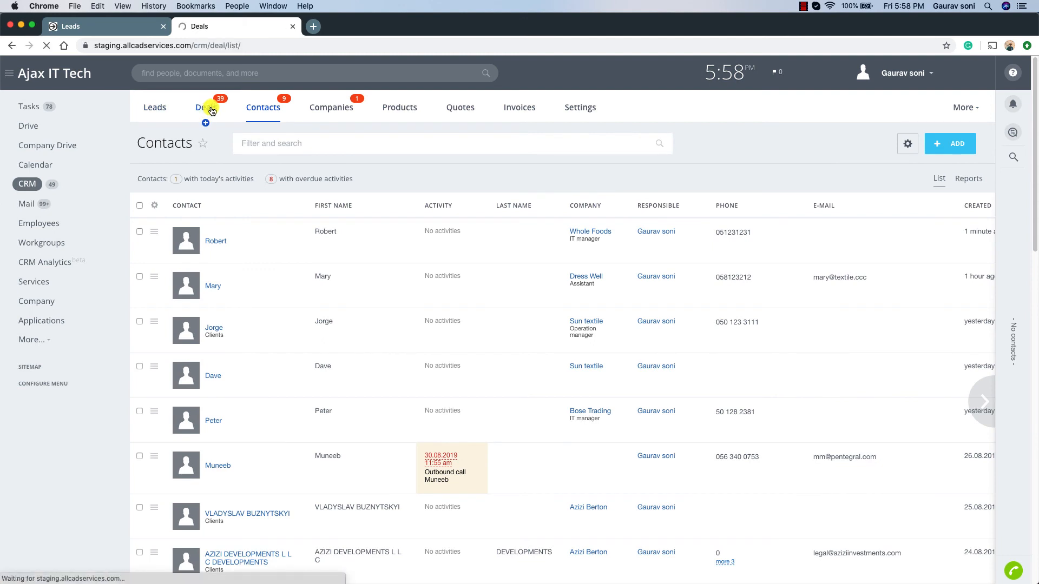